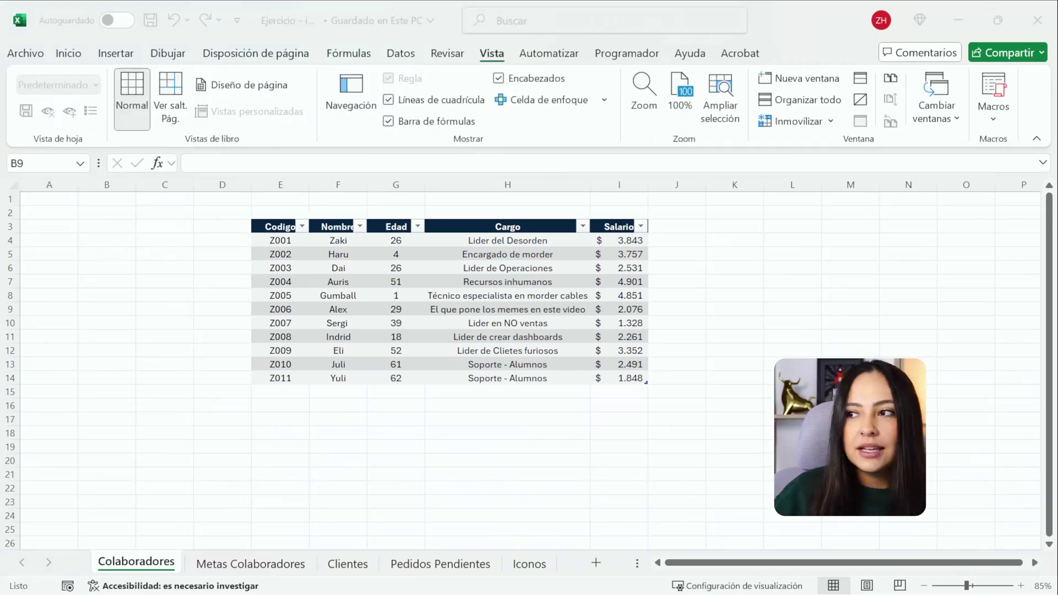
Insert a rounded rectangle about 14.25 cm high and 5.14 cm wide, starting at cell A1 of the Colaboradores sheet
click(120, 404)
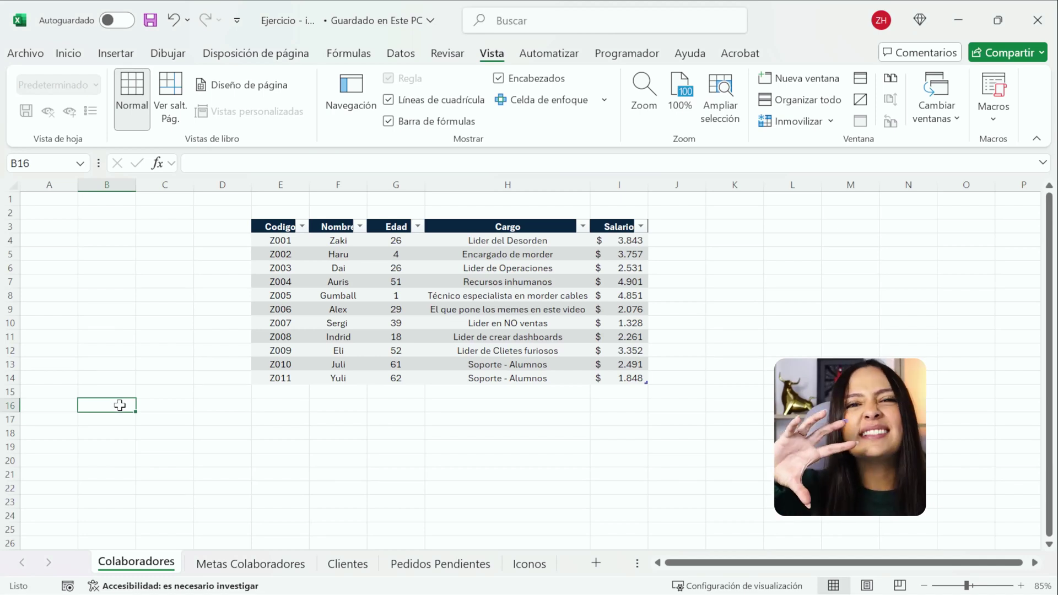
click(112, 55)
click(250, 117)
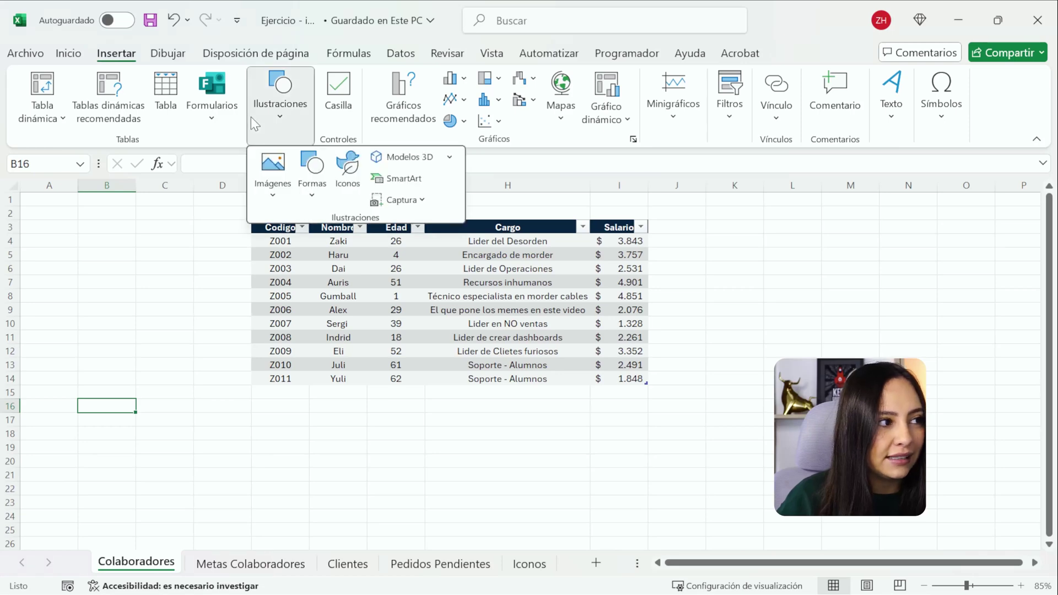
click(312, 176)
click(273, 179)
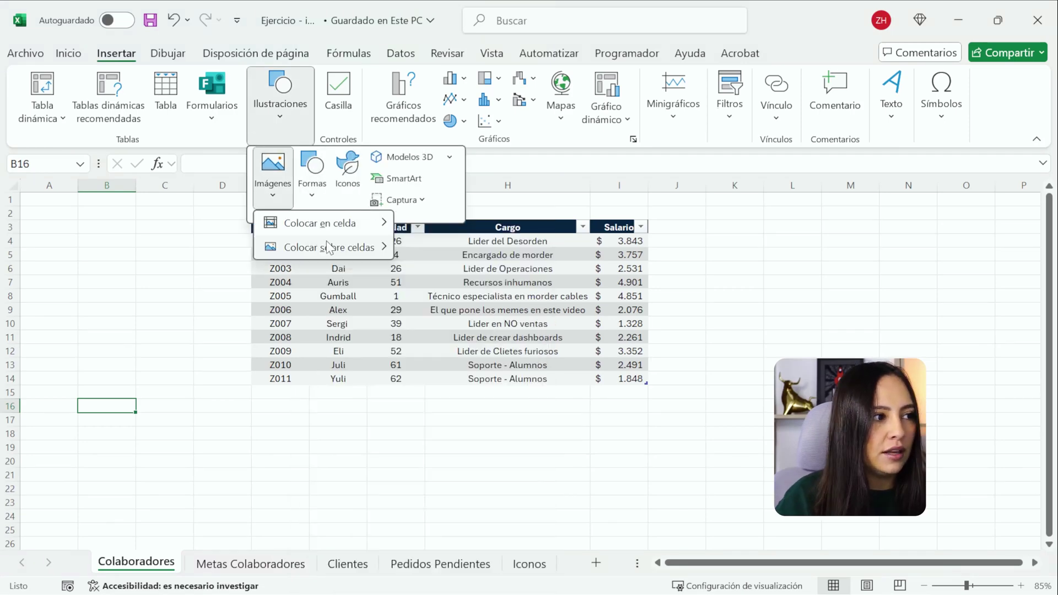
click(312, 179)
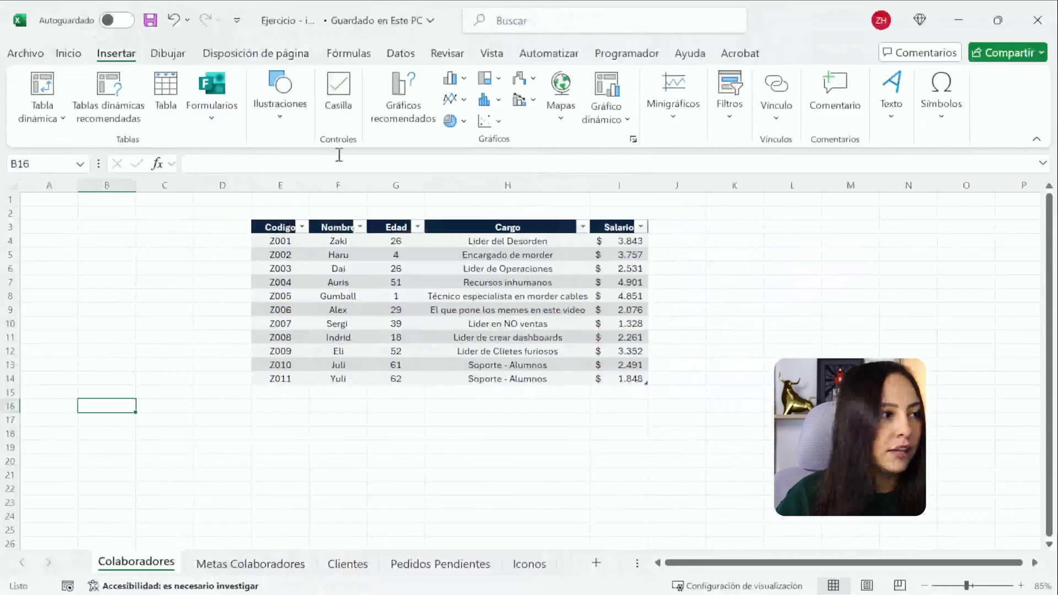
click(286, 132)
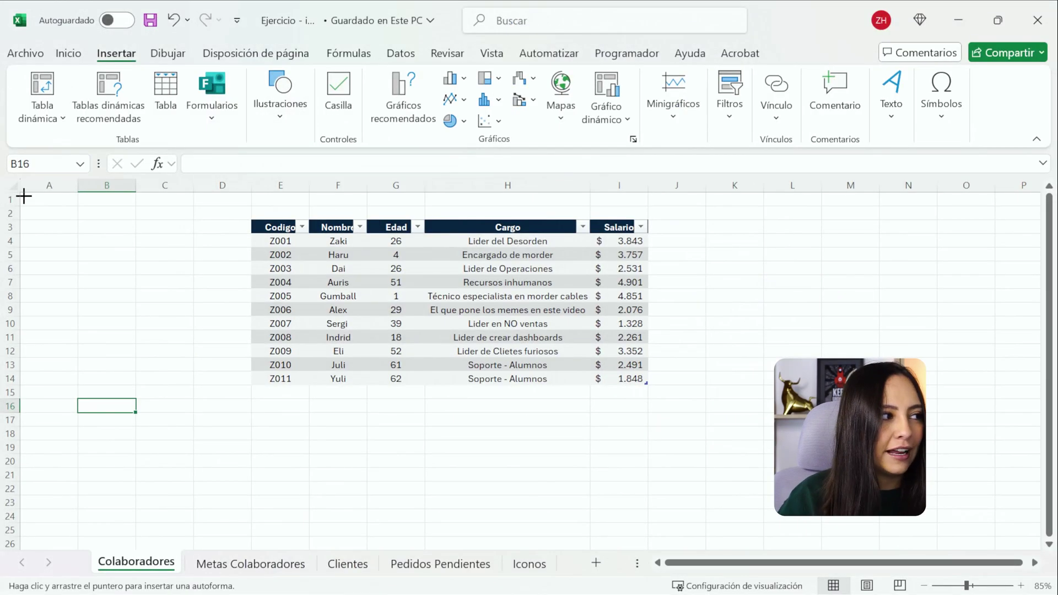
drag(19, 193, 157, 550)
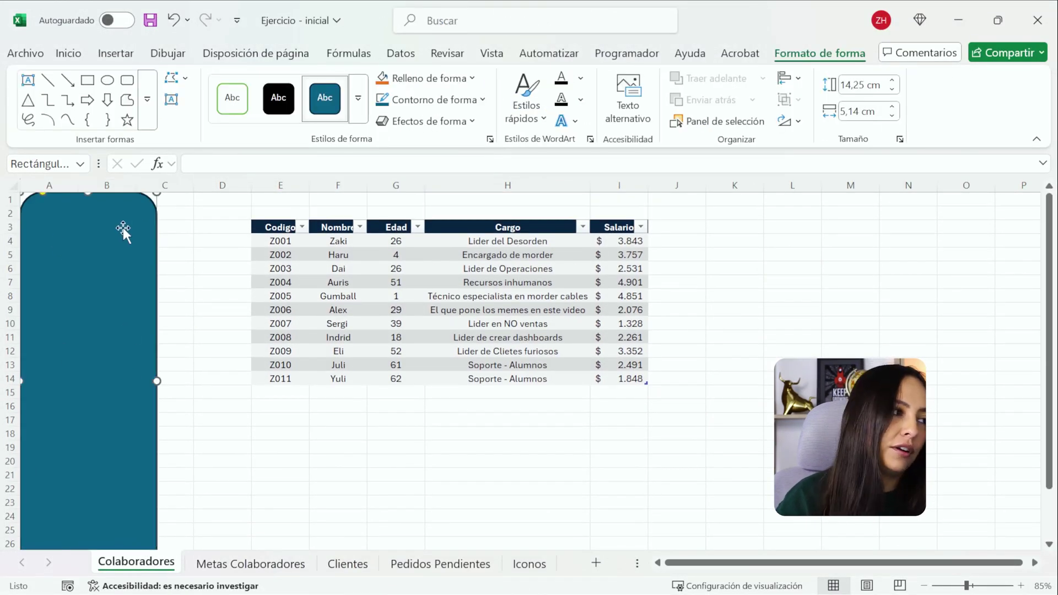
Try moving the rounded rectangle away from the sheet's upper-left corner and back to cell A1
drag(121, 267, 147, 268)
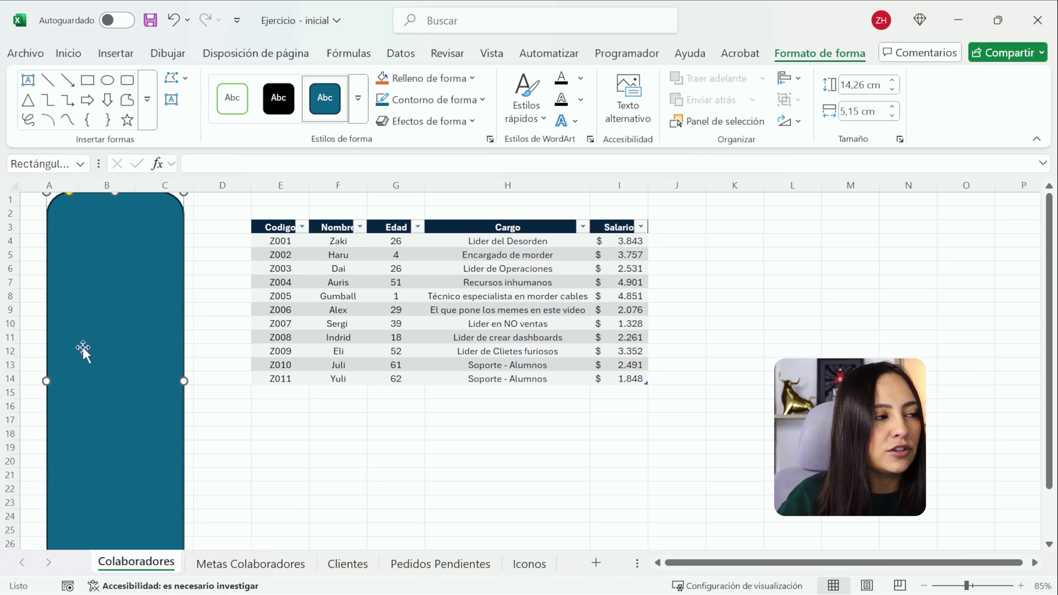
click(223, 325)
drag(113, 300, 10, 305)
drag(11, 291, 12, 288)
drag(105, 315, 77, 309)
click(200, 243)
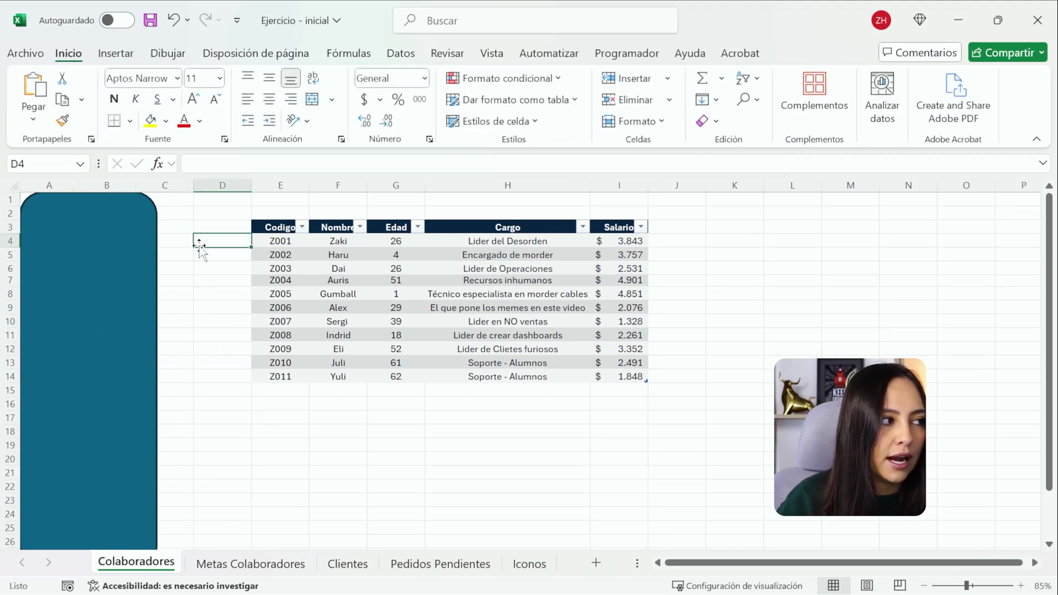
drag(132, 255, 187, 286)
drag(126, 271, 126, 242)
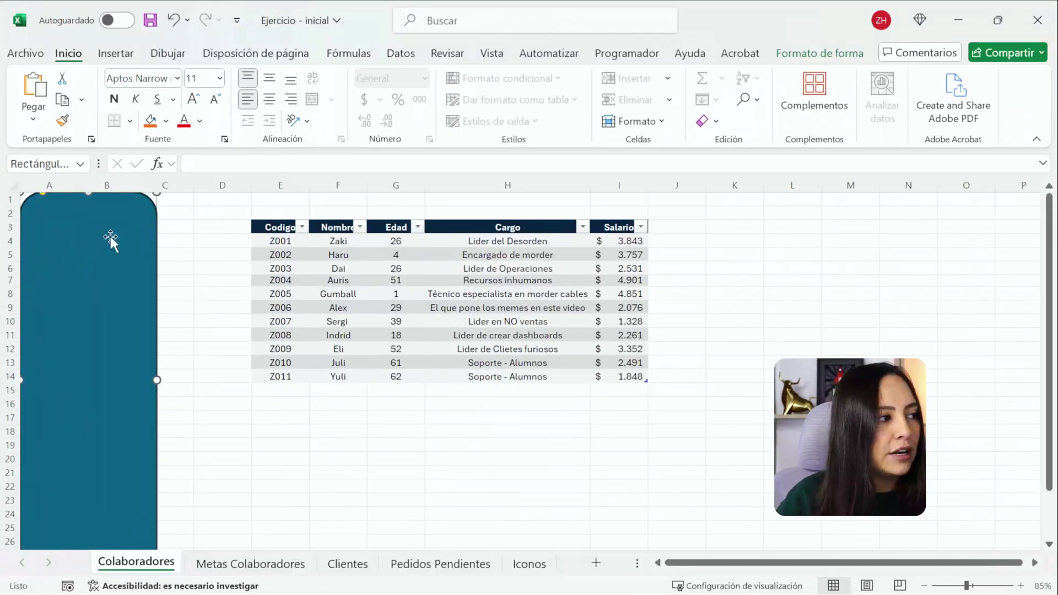
key(Escape)
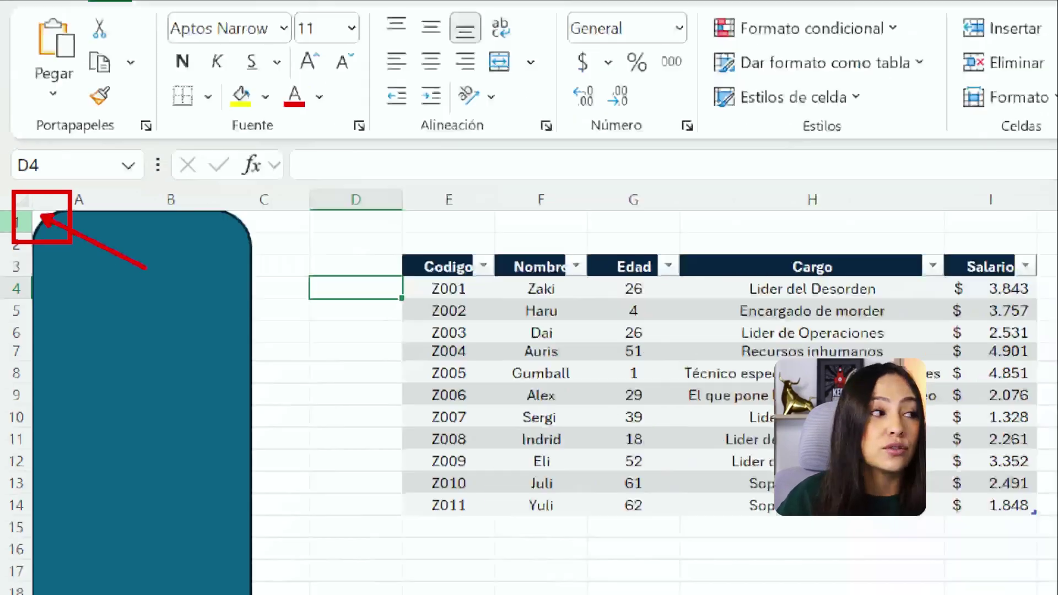
Reduce the rectangle's corner rounding and align it with the sheet's upper-left corner at cell A1
click(180, 297)
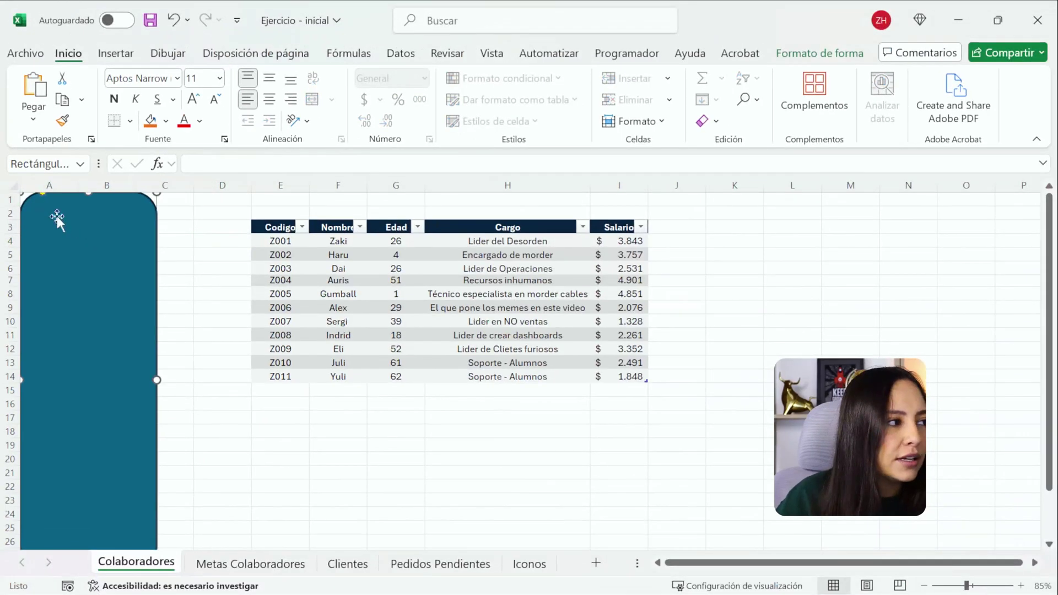
drag(58, 217, 75, 230)
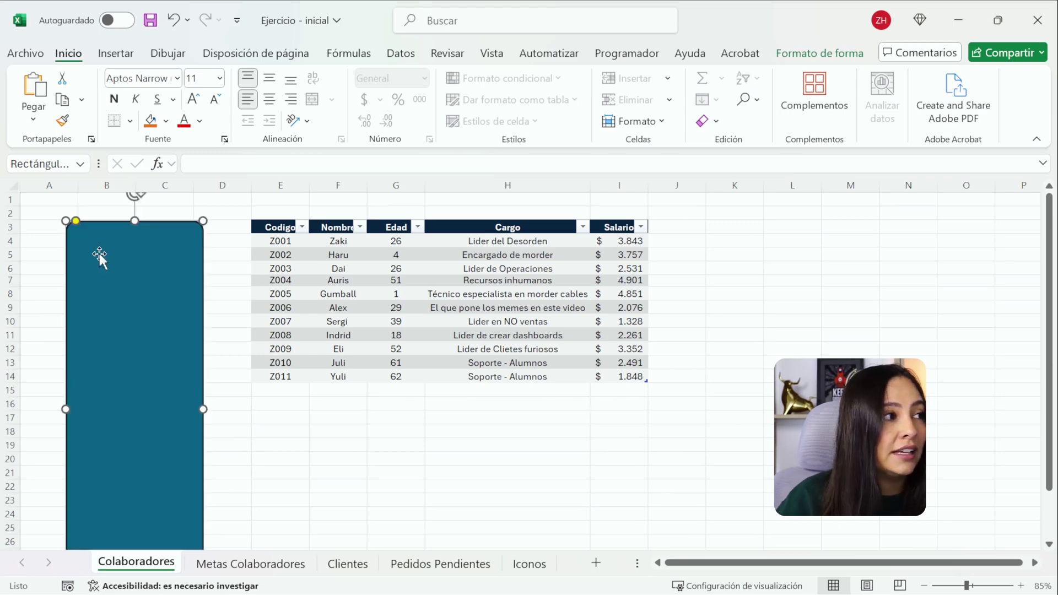
key(Escape)
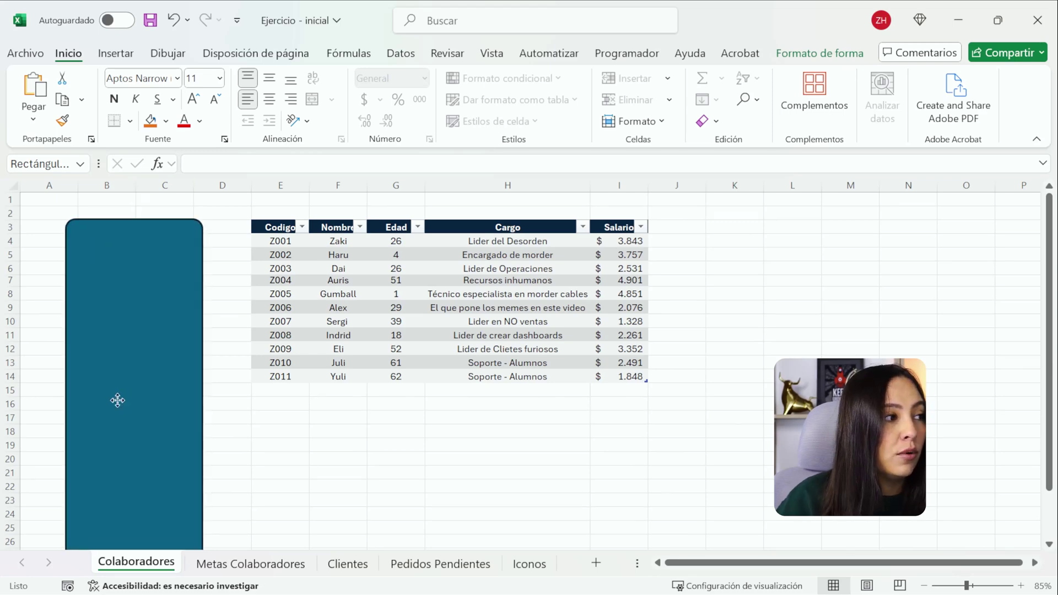
right_click(10, 335)
click(82, 434)
drag(82, 433, 67, 367)
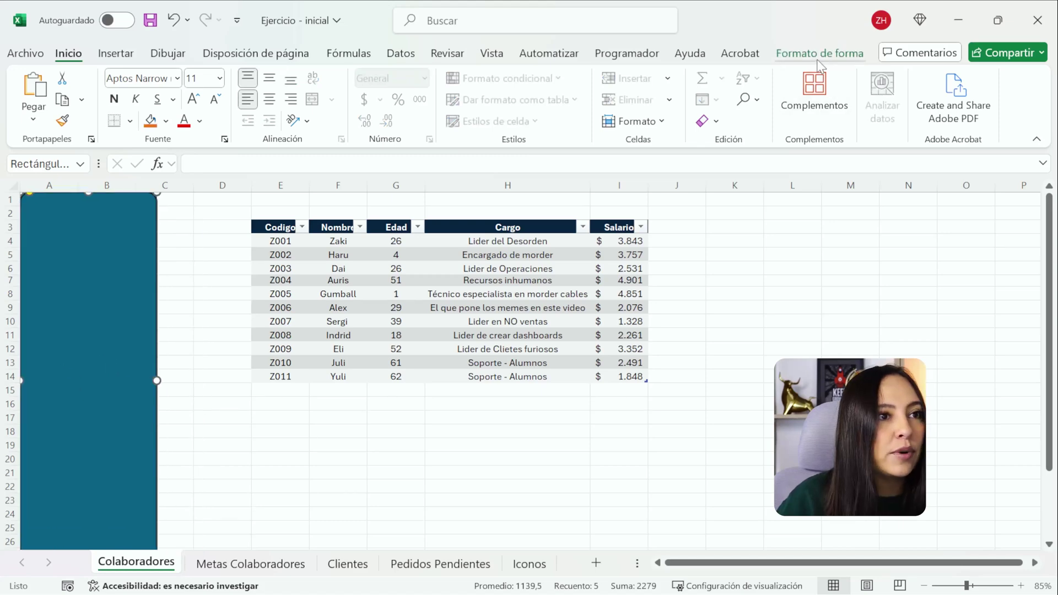
Edit the rectangle's points to square off its upper-left and lower-left corners, keeping the right corners rounded
click(819, 53)
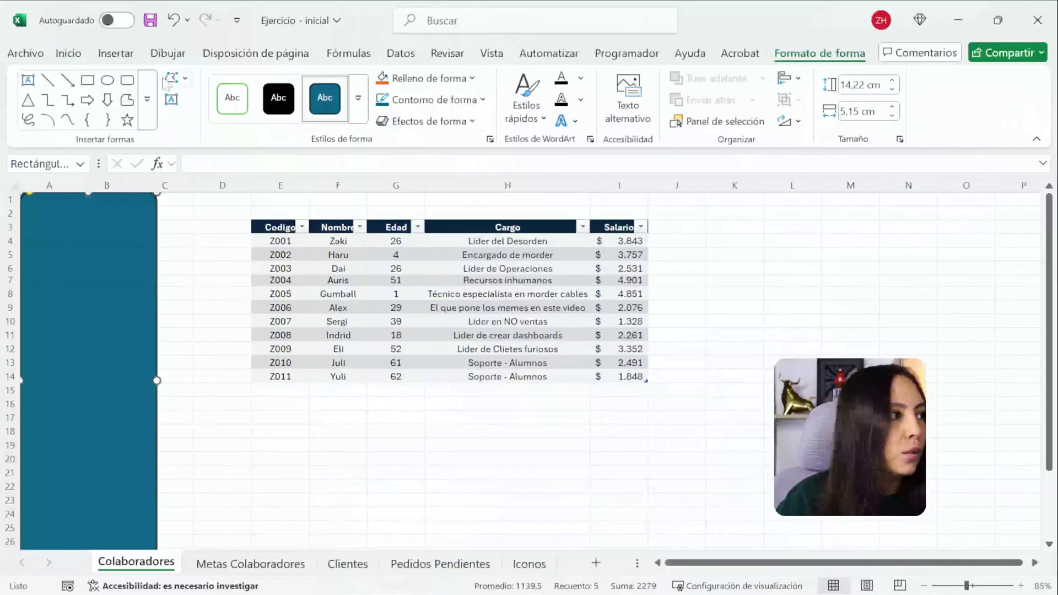
click(207, 106)
click(264, 132)
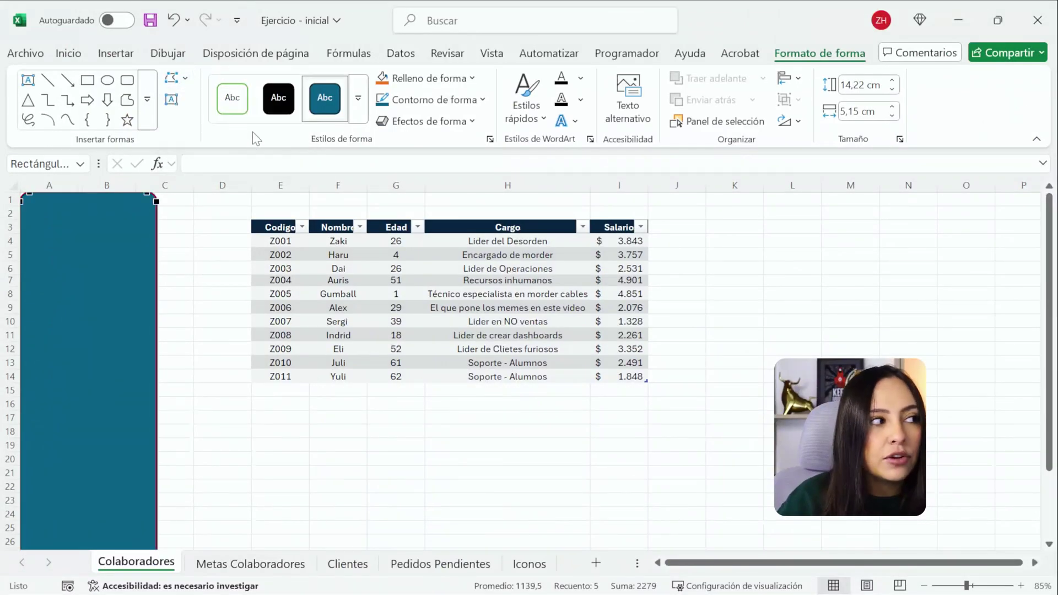
drag(2, 190, 5, 190)
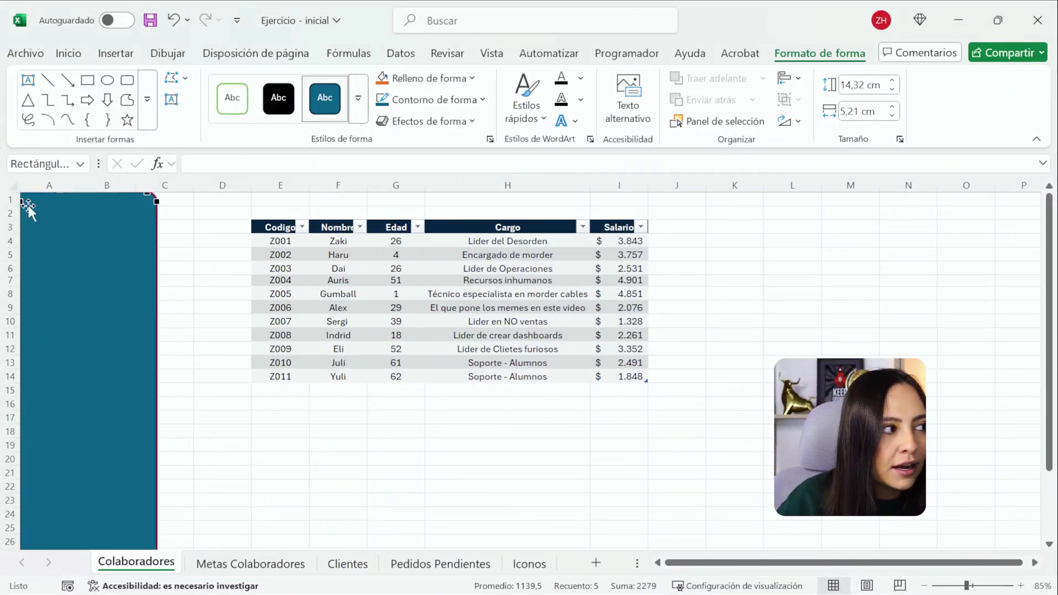
scroll(64, 281, down, 4)
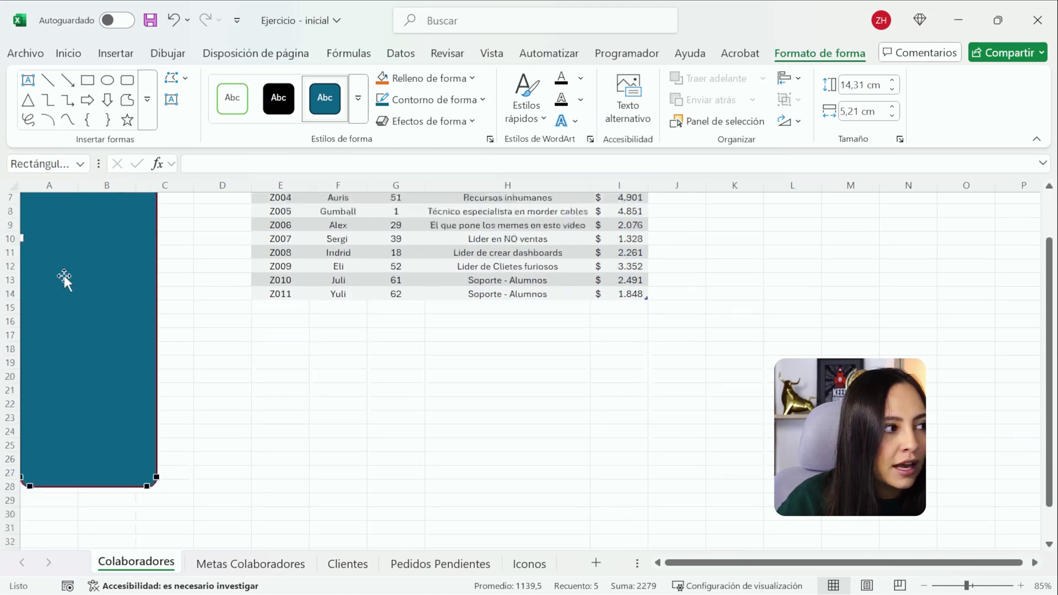
drag(30, 402, 9, 406)
click(265, 368)
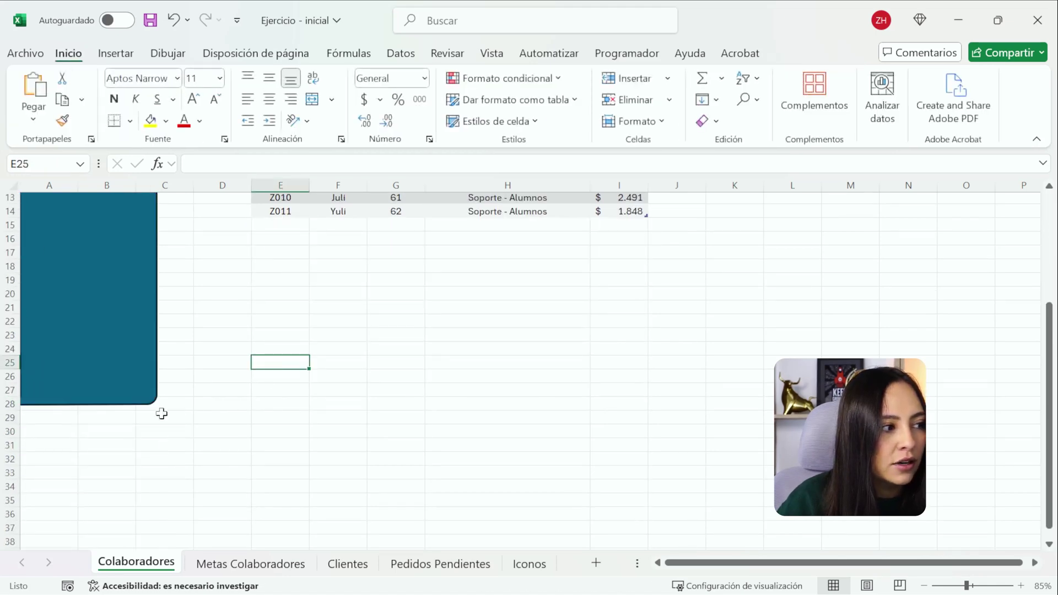
scroll(101, 383, up, 4)
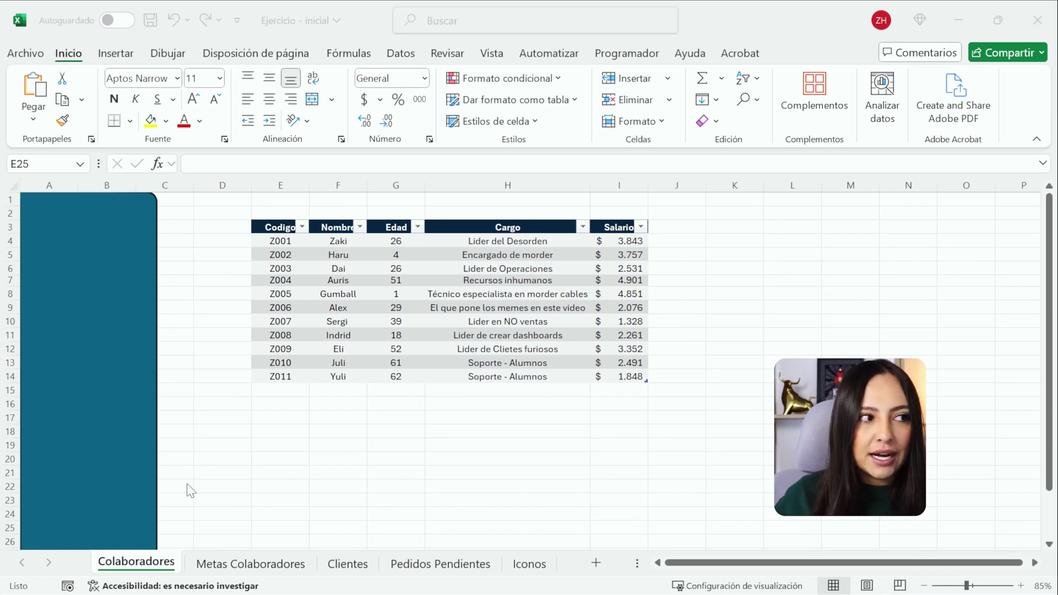
Open the detailed gradient fill settings for the sidebar shape
click(66, 375)
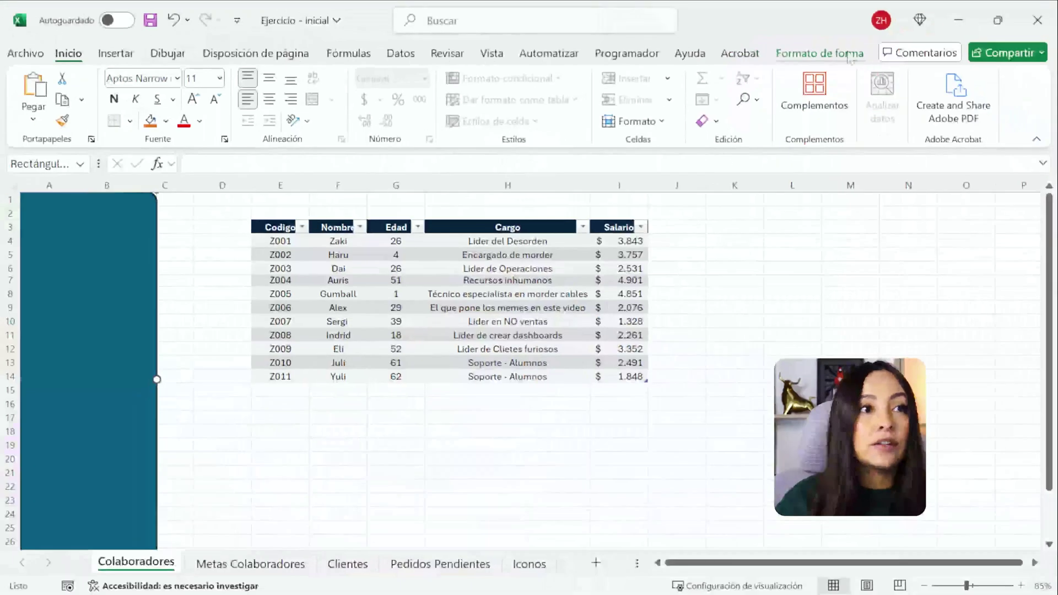
click(849, 55)
click(432, 74)
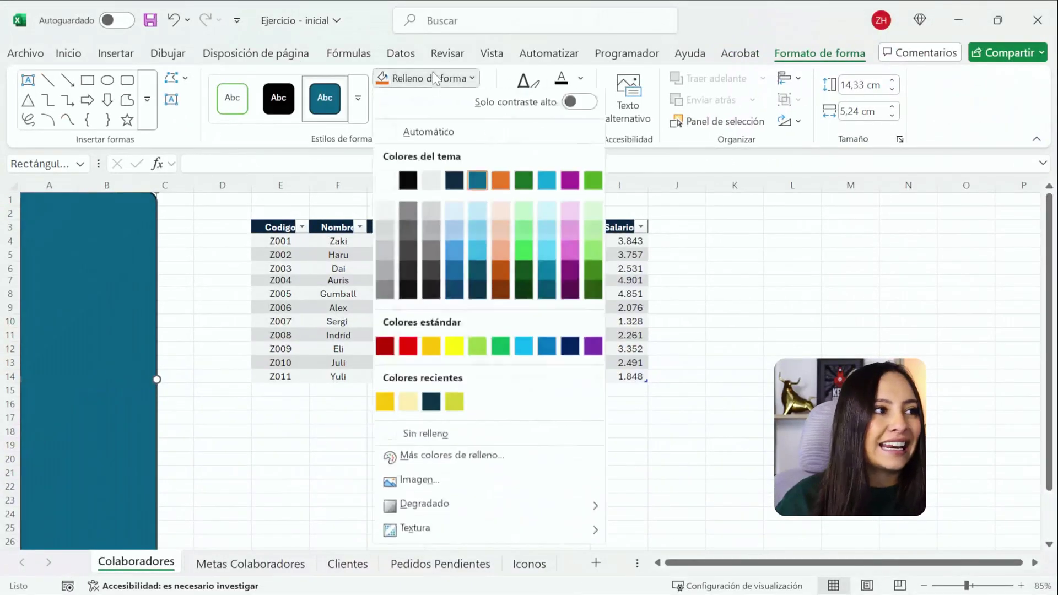
mouse_move(475, 507)
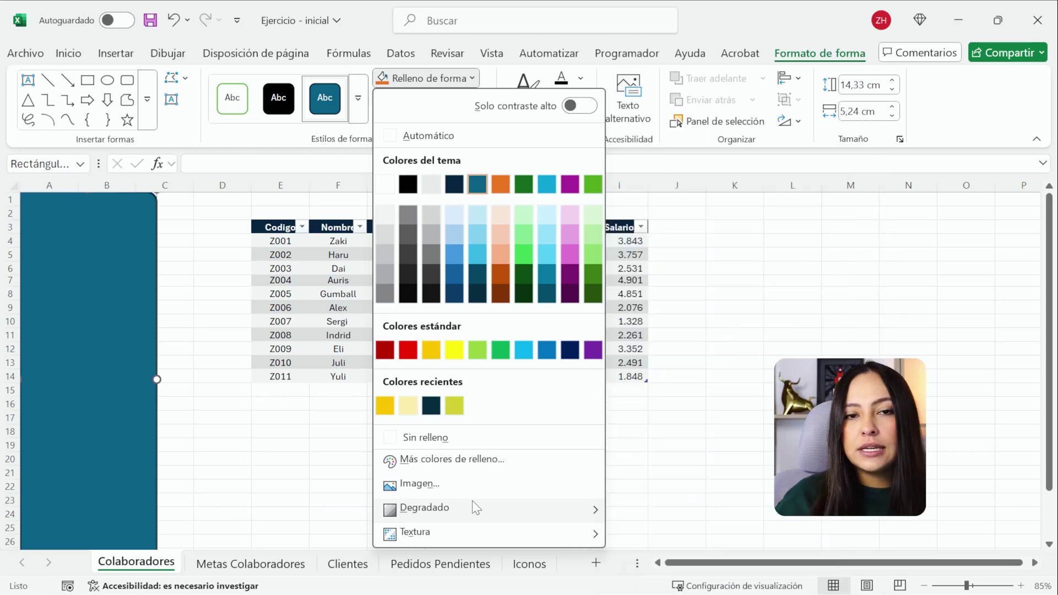
key(Escape)
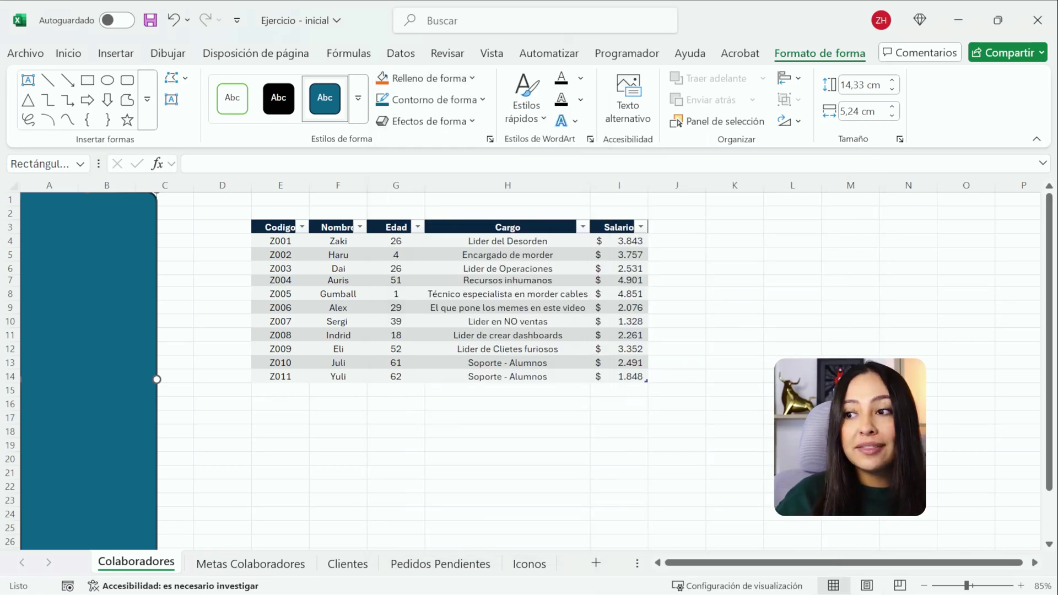
click(456, 101)
click(448, 79)
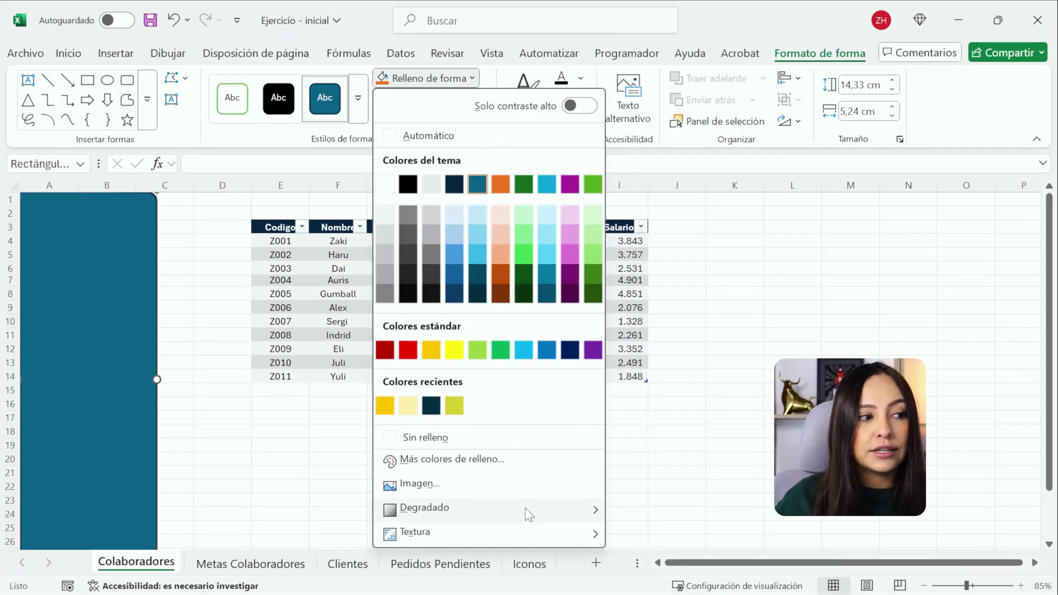
mouse_move(530, 513)
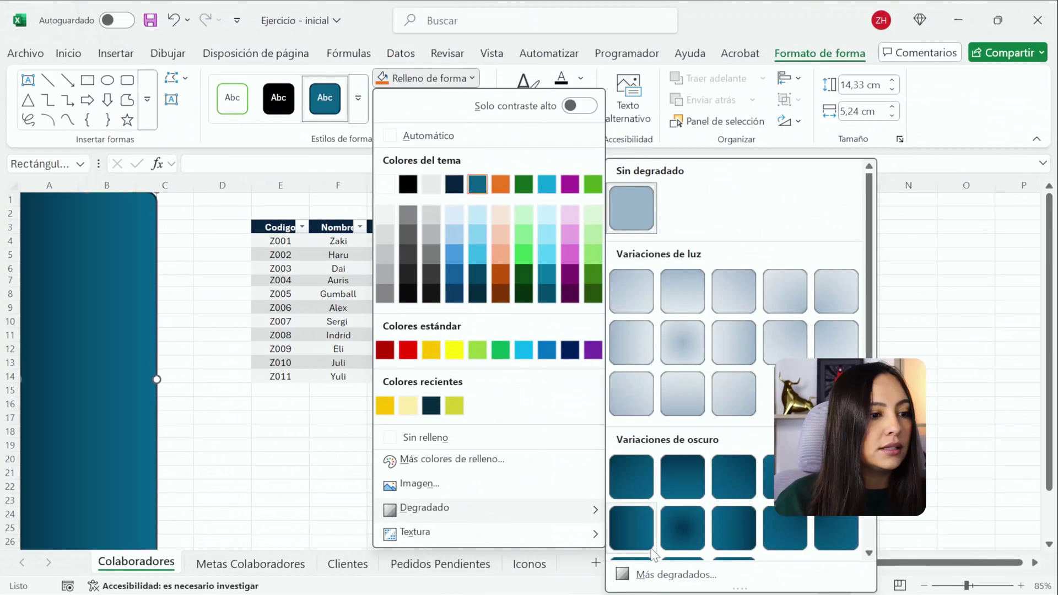
click(496, 554)
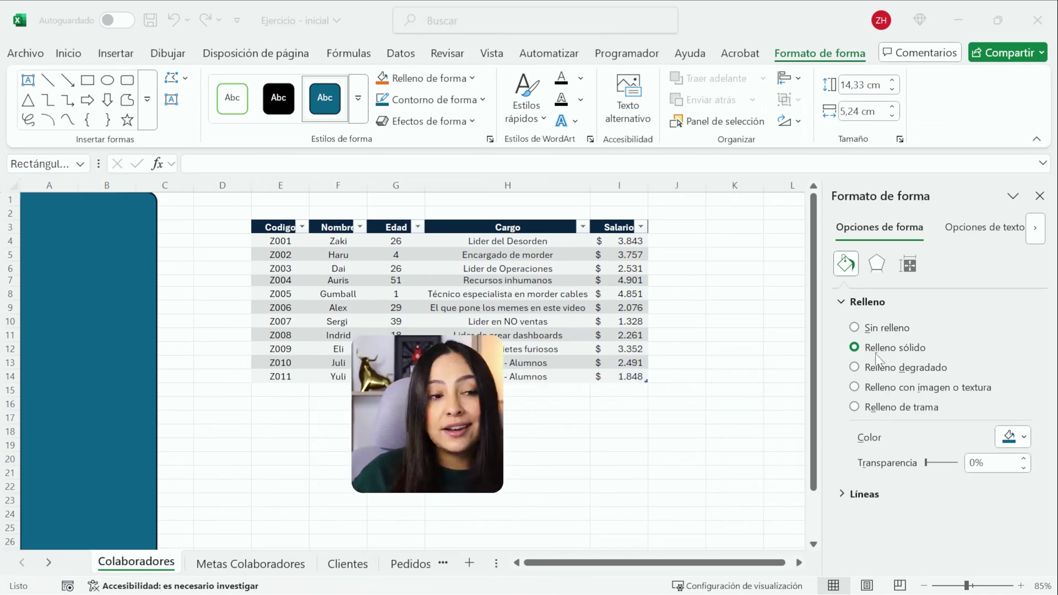
Change the sidebar shape's fill from solid to a linear gradient
click(953, 375)
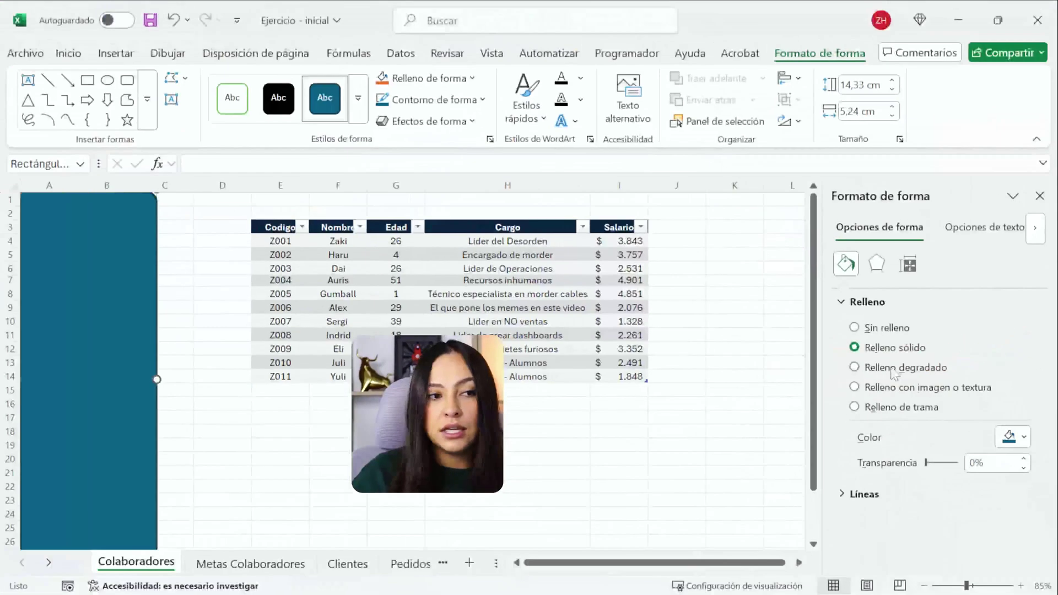
click(734, 368)
scroll(876, 378, down, 3)
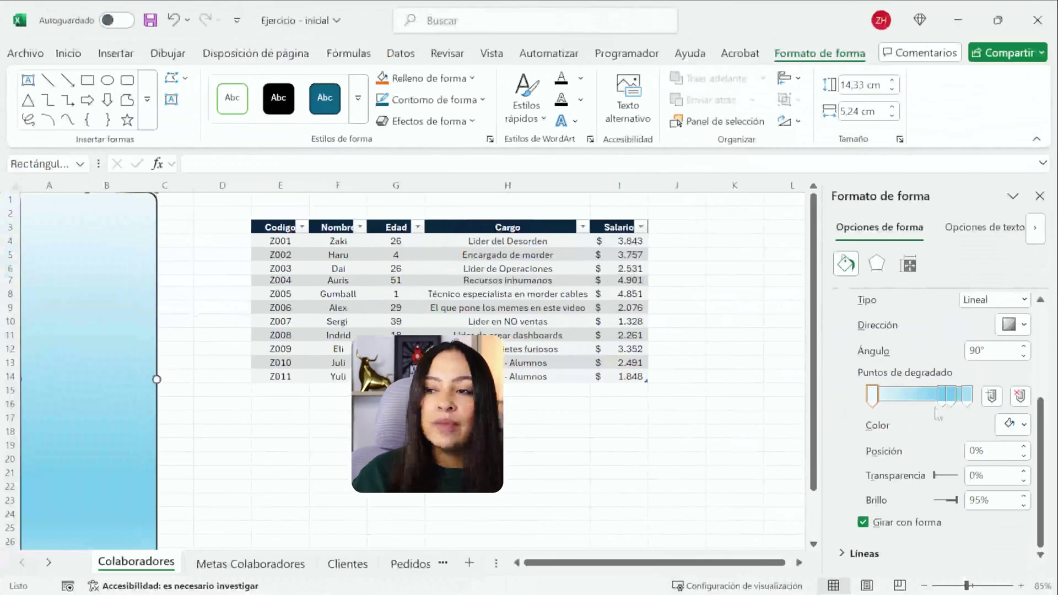
Delete the two middle gradient stops and position the remaining light and blue stops at 29% and 76%
drag(941, 401, 891, 398)
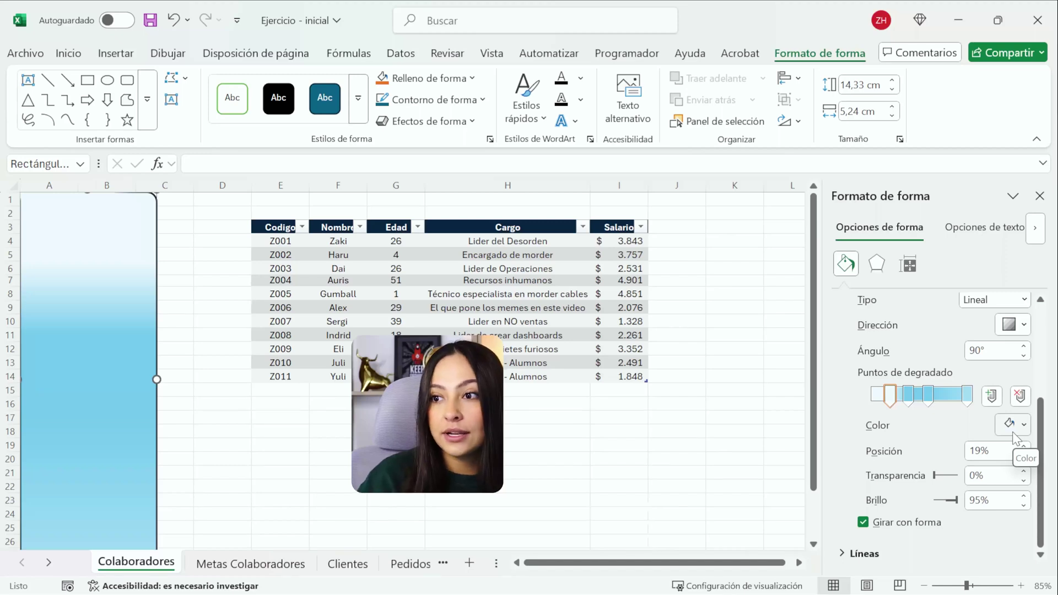
click(908, 401)
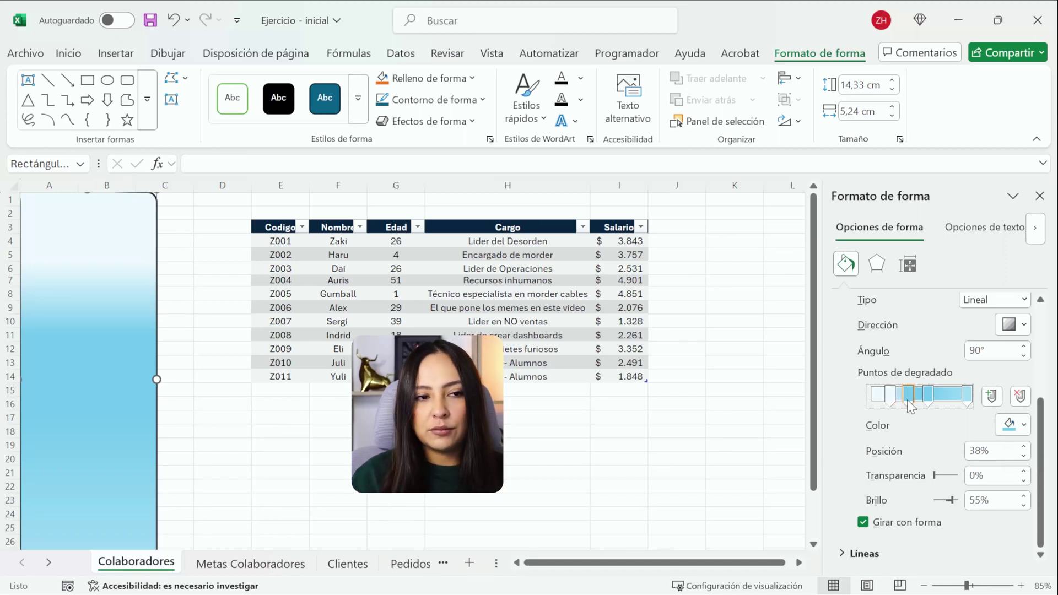
key(Delete)
click(928, 395)
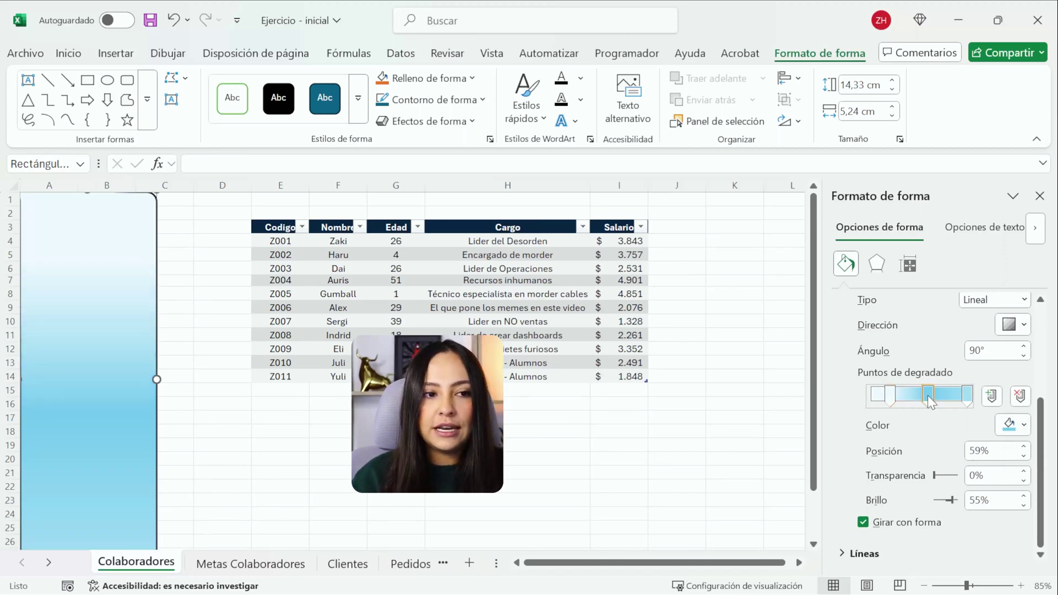
key(Delete)
drag(893, 392, 898, 392)
drag(968, 395, 944, 395)
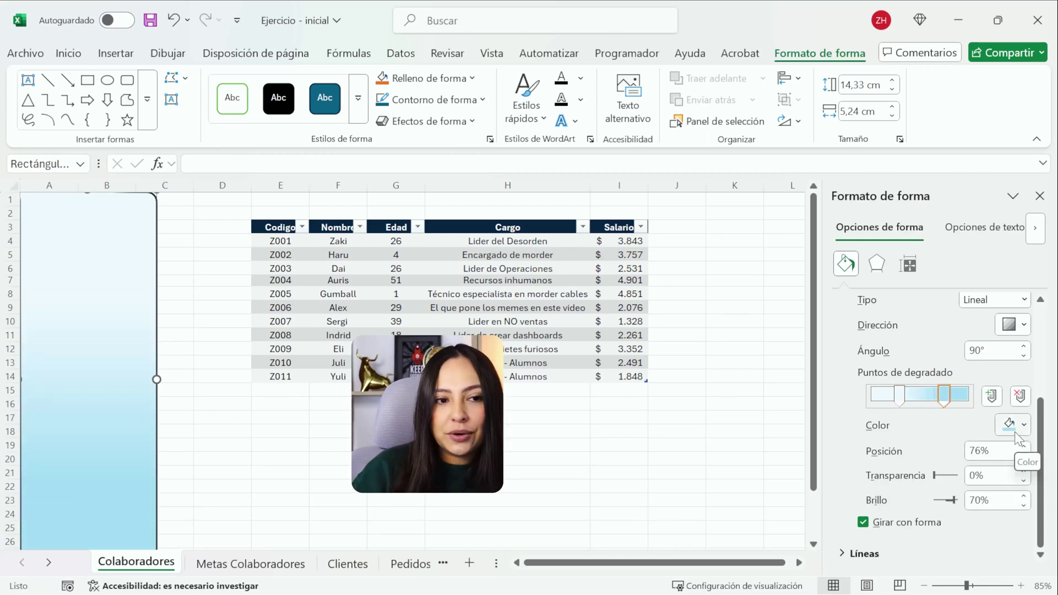
Recolor the two gradient stops dark blue and yellow, placing dark blue at 44% and yellow at 87%
click(1016, 426)
click(882, 374)
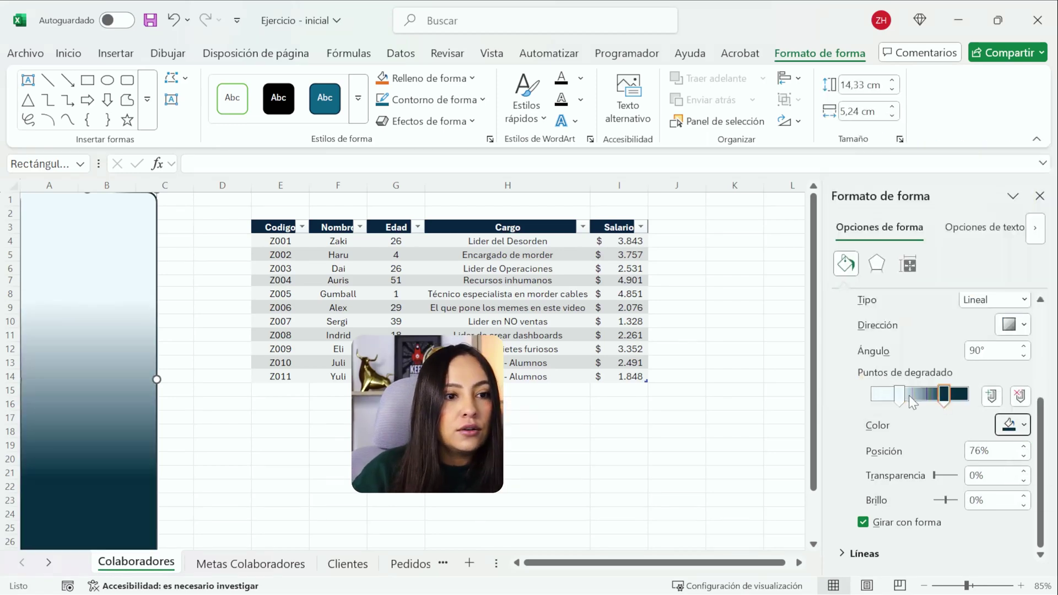
click(897, 392)
click(1022, 425)
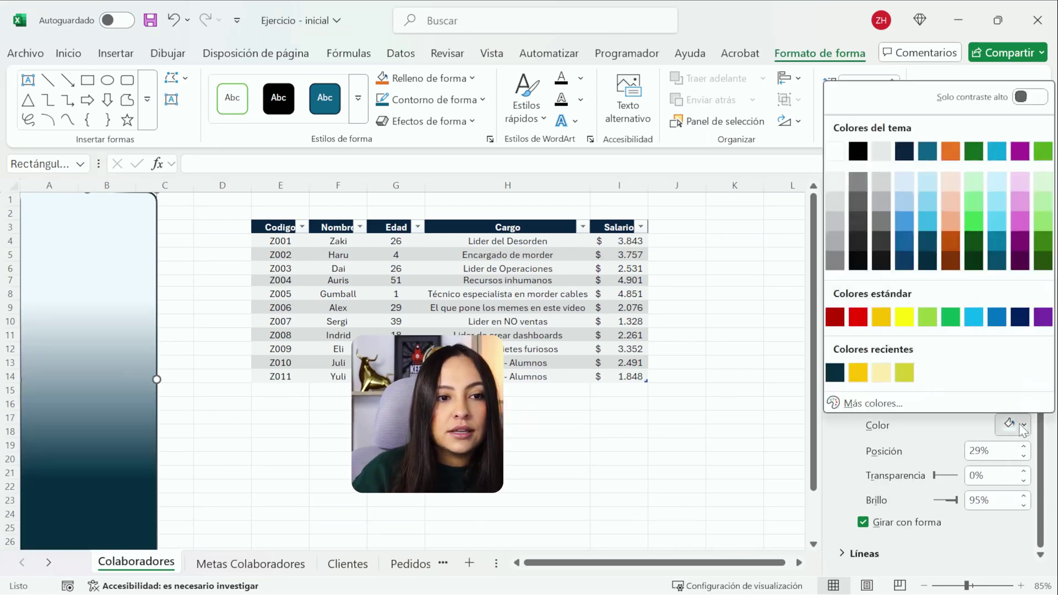
click(858, 373)
mouse_move(944, 393)
mouse_down()
mouse_move(891, 395)
mouse_move(960, 405)
mouse_up()
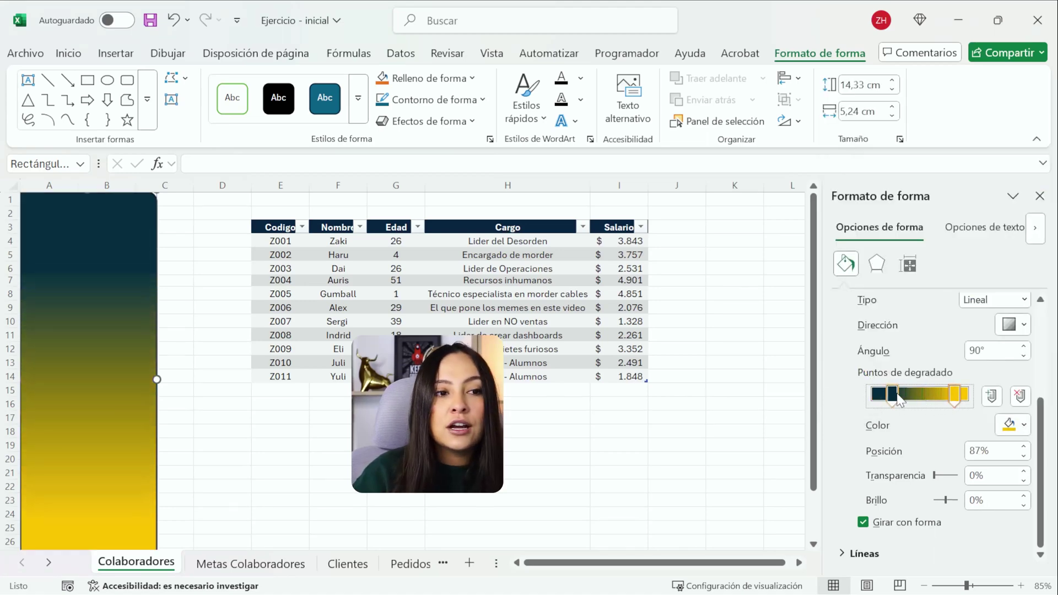
drag(892, 395, 919, 399)
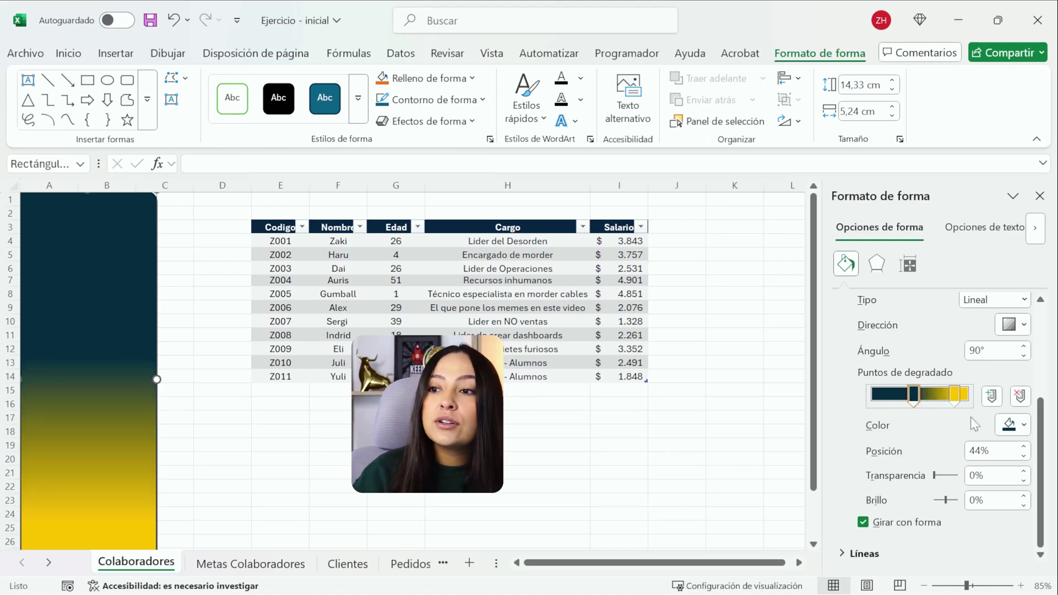
Check the dark blue stop's custom color values without changing them, and close the shape formatting options
click(1009, 425)
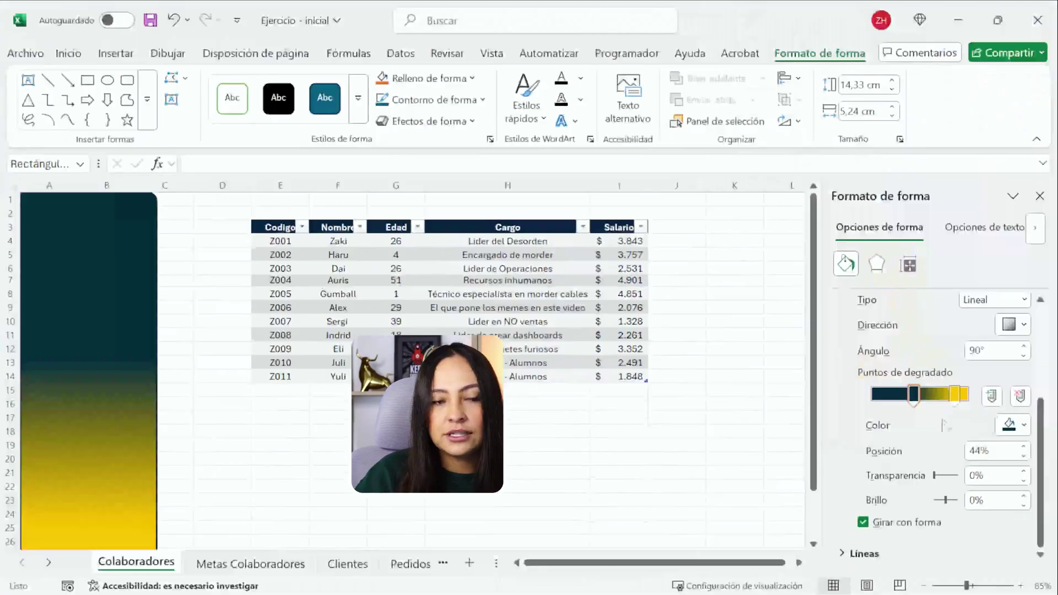
click(833, 428)
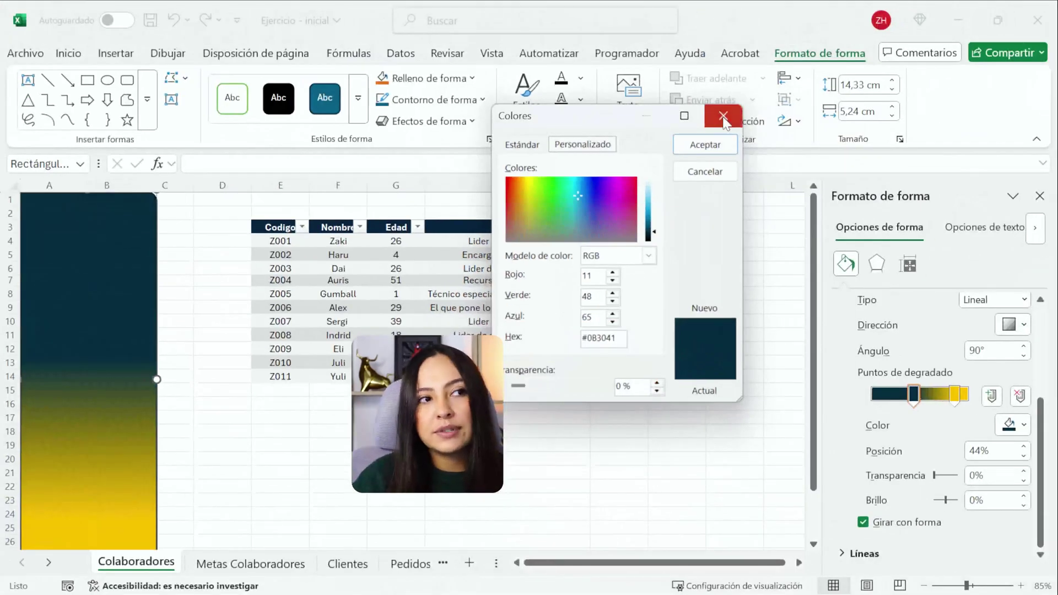
click(919, 41)
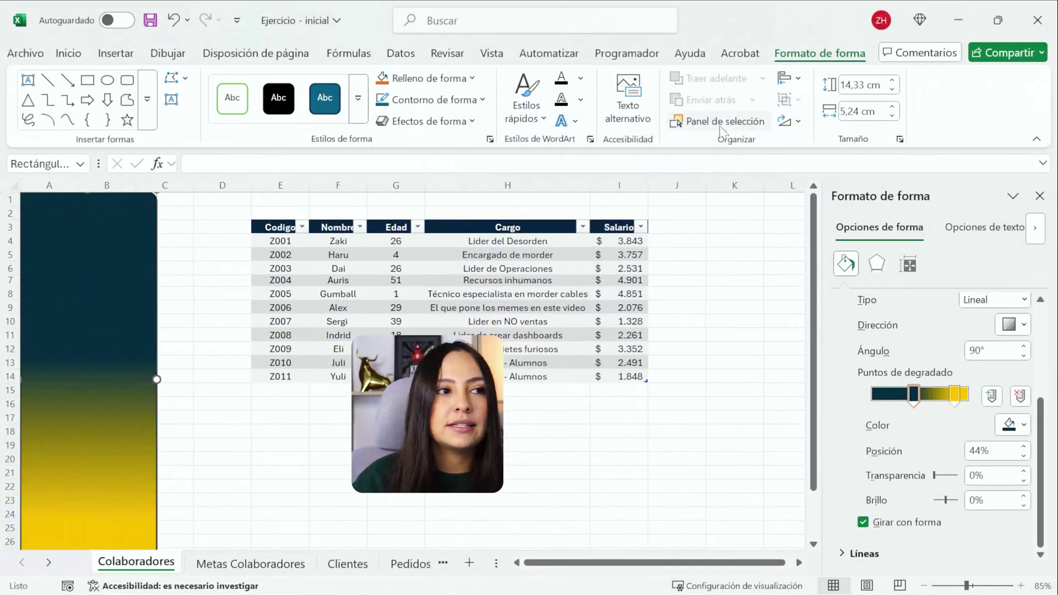
click(1040, 197)
click(696, 308)
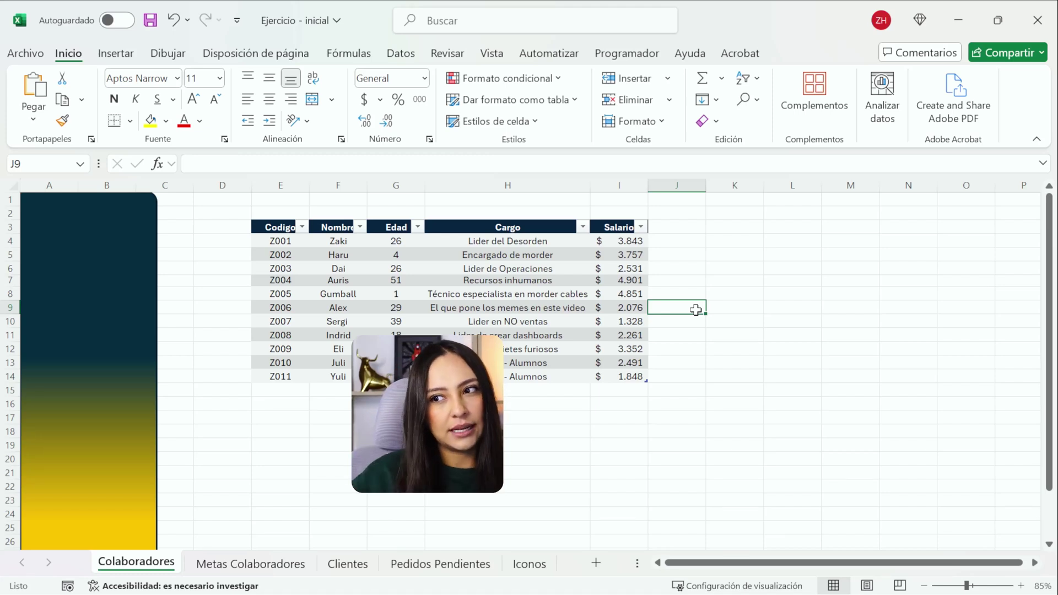
Remove the outline from the sidebar shape
click(136, 282)
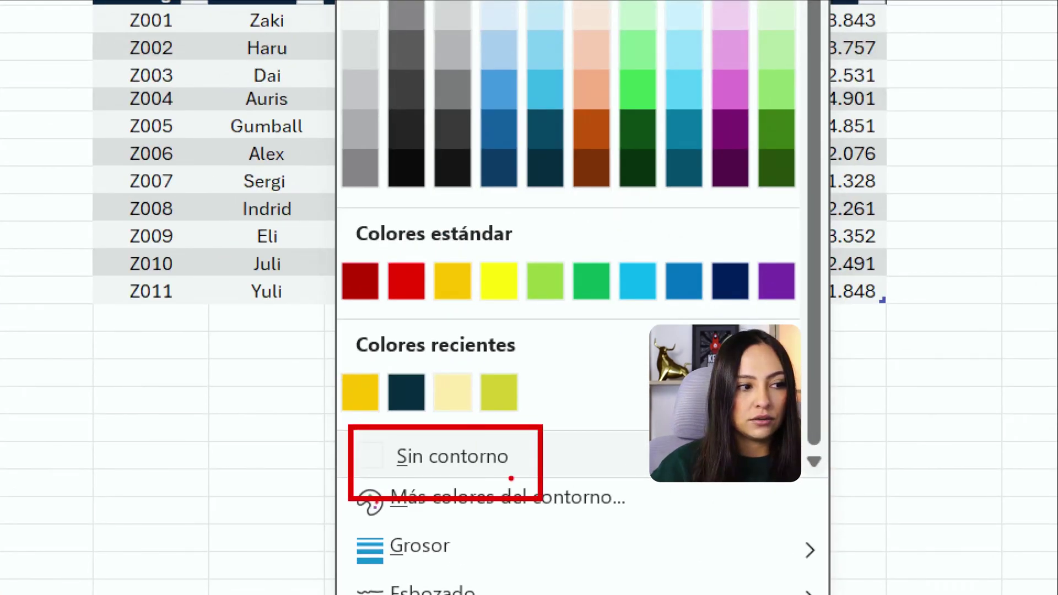
key(Escape)
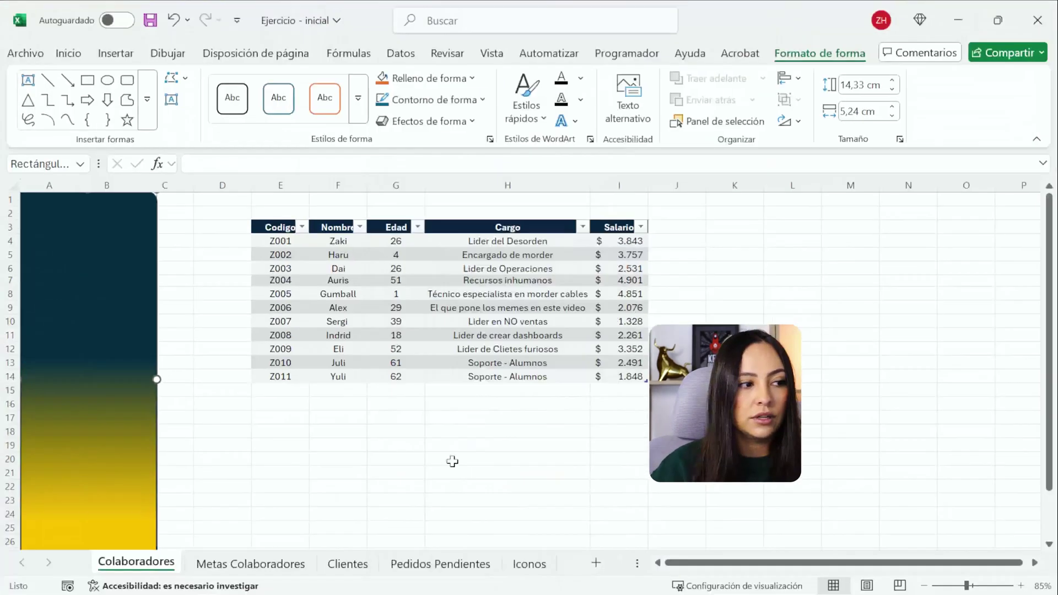
click(444, 78)
click(445, 100)
click(444, 456)
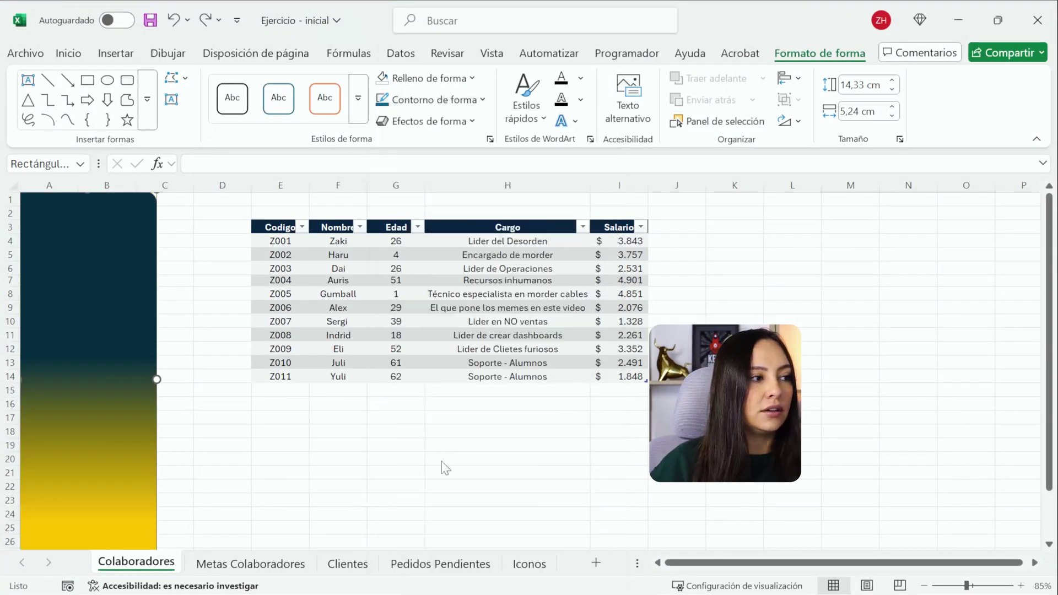
click(362, 447)
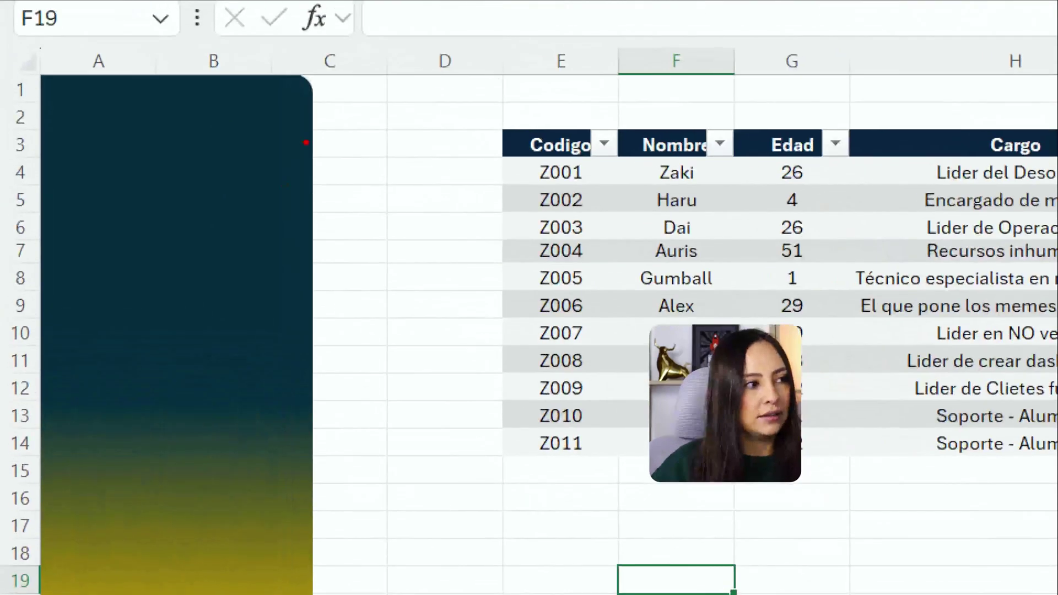
click(358, 333)
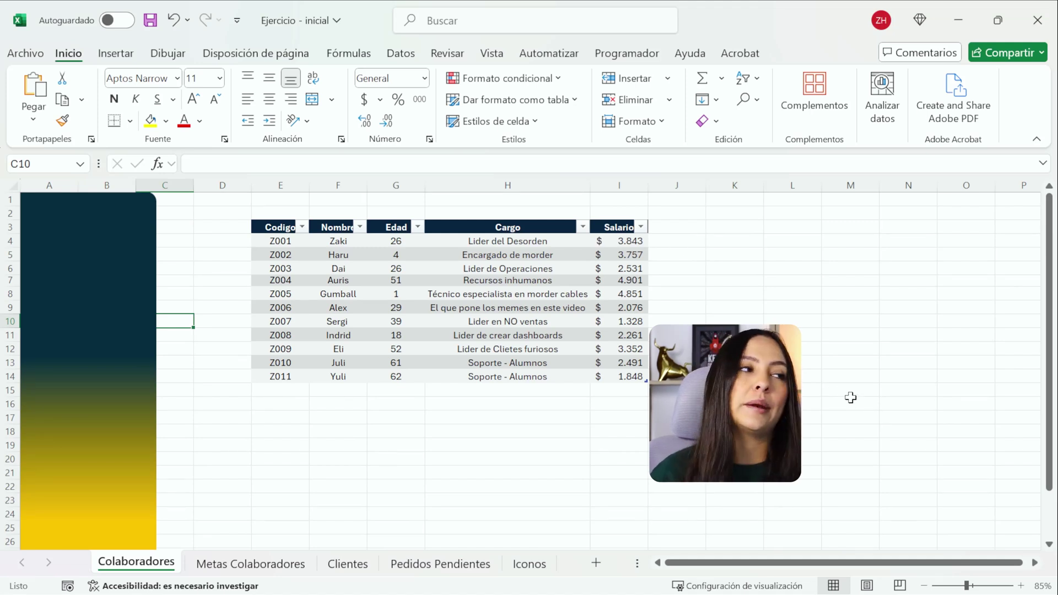
Hide the gridlines on the Colaboradores sheet
click(492, 54)
click(462, 101)
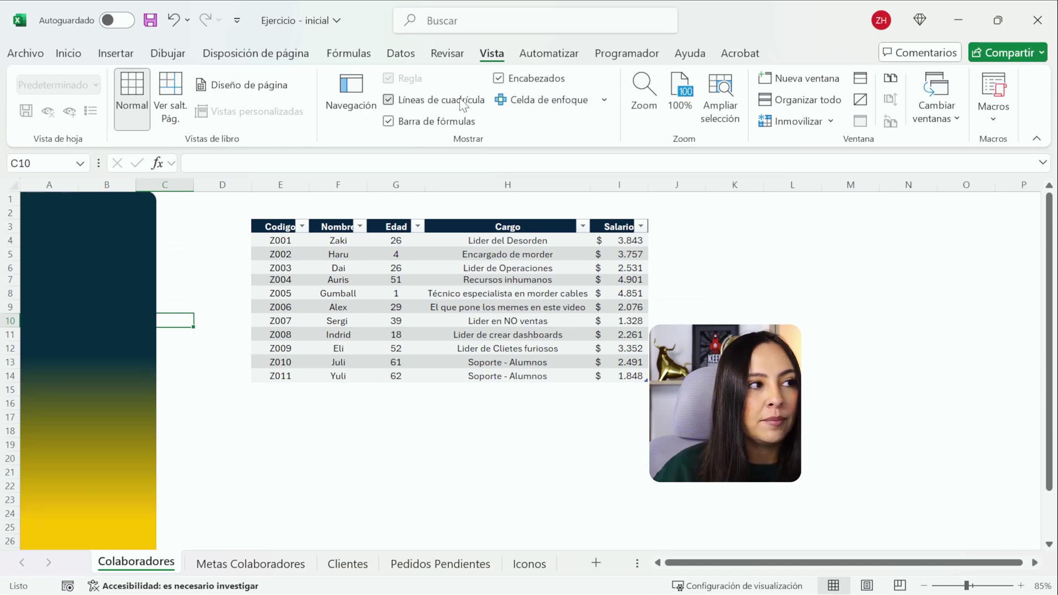
click(462, 105)
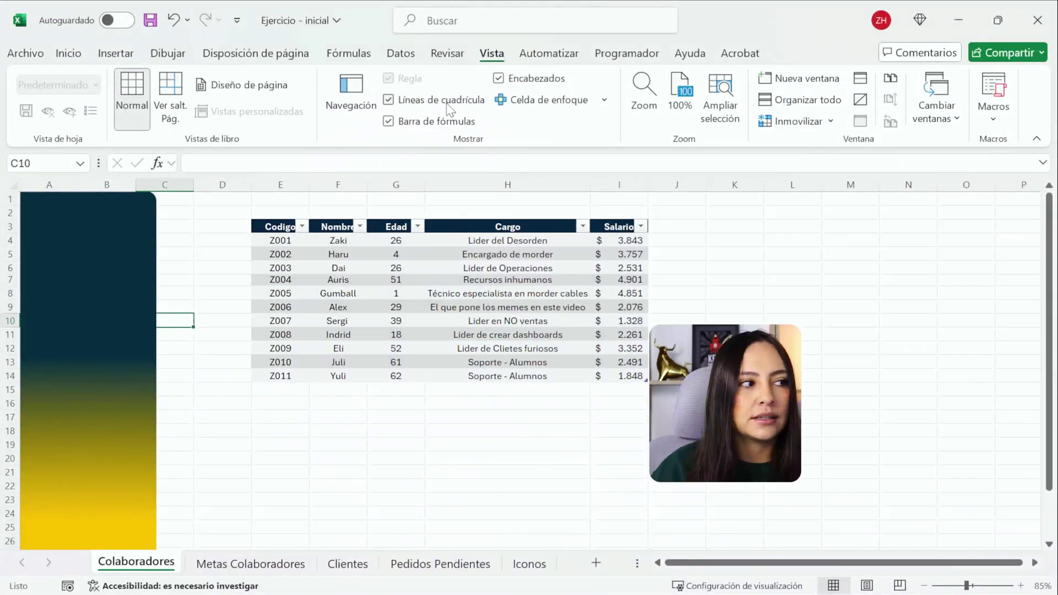
click(414, 215)
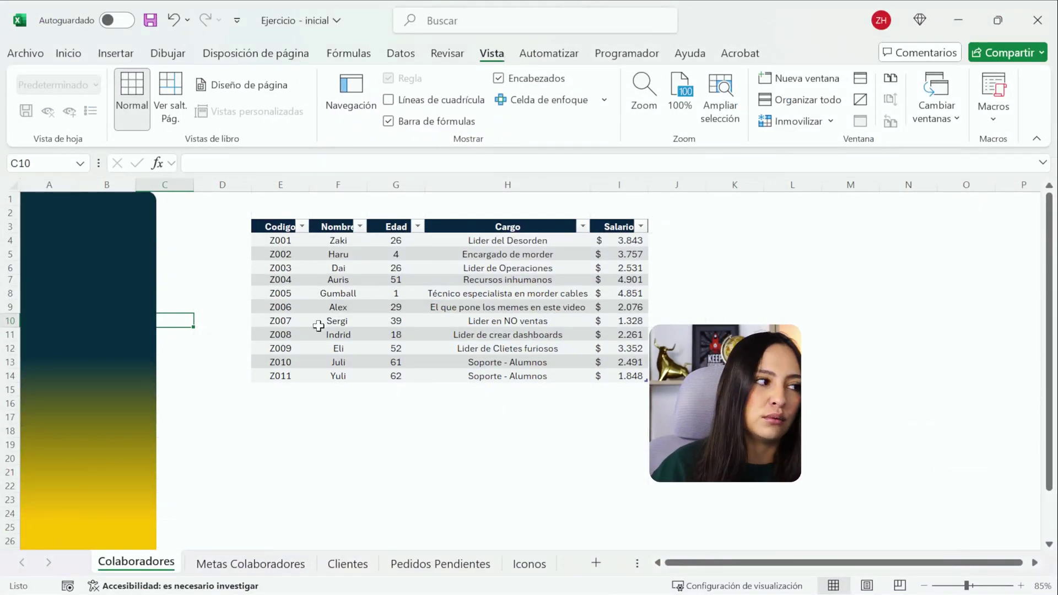
click(303, 445)
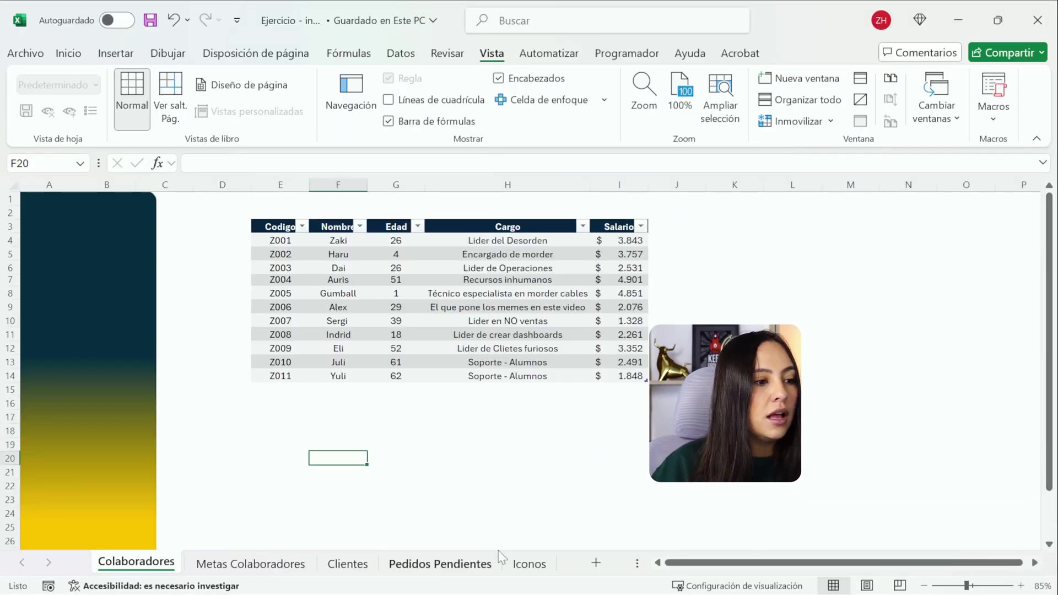
Copy the astronaut picture from the Iconos sheet into Colaboradores and place it over the lower end of the sidebar
click(529, 563)
click(456, 309)
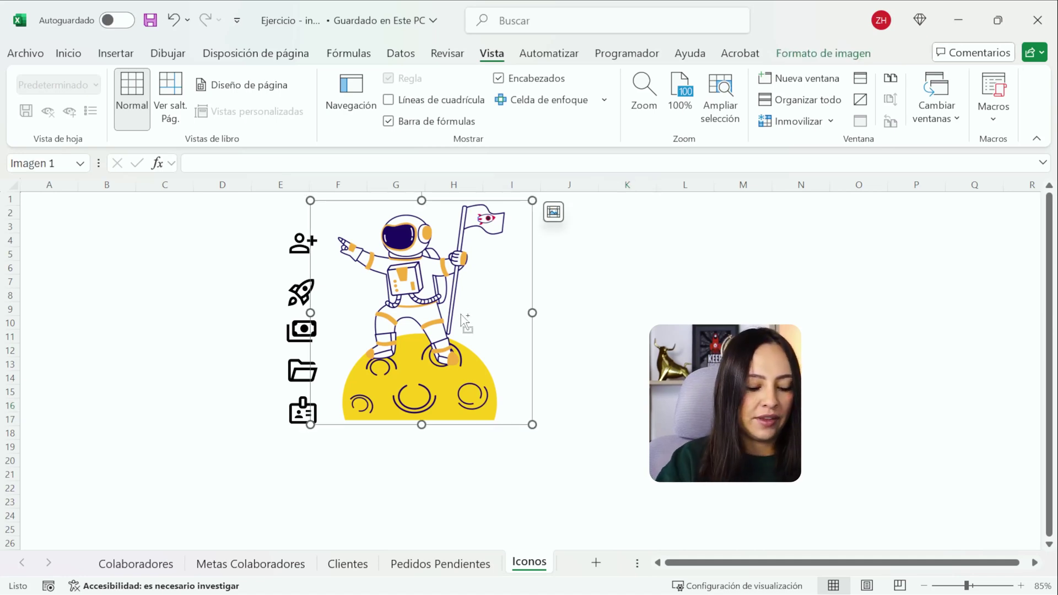
key(ctrl+c)
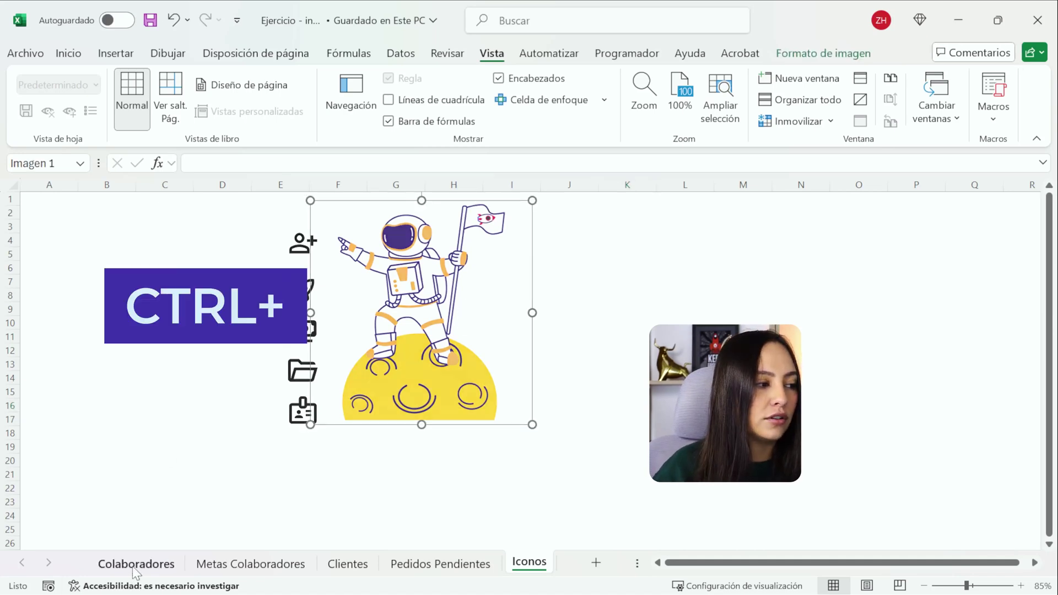
click(137, 563)
key(ctrl+v)
drag(250, 471, 41, 379)
click(281, 513)
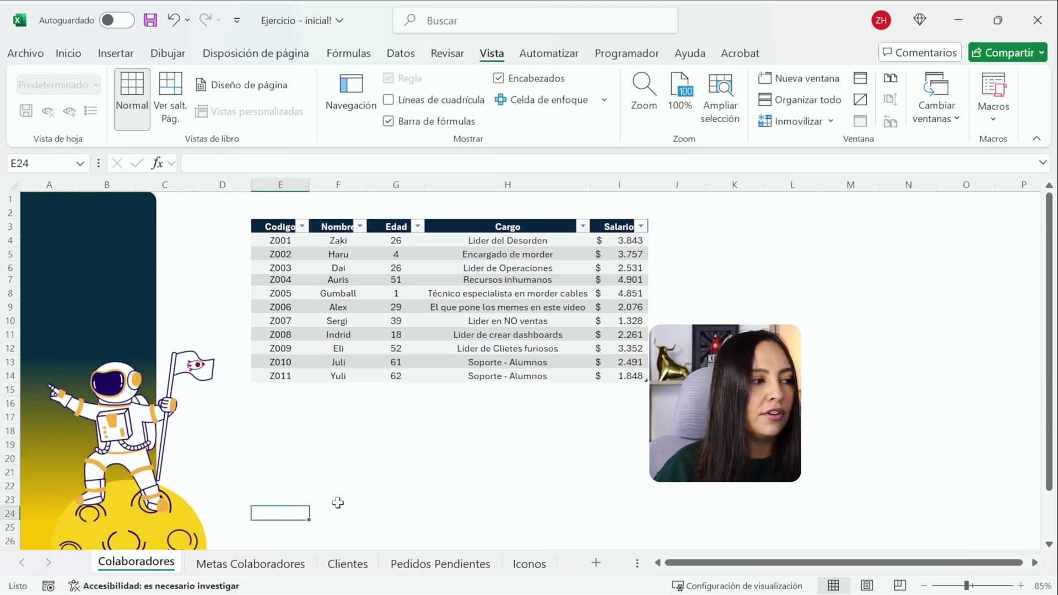
scroll(346, 501, down, 3)
click(163, 420)
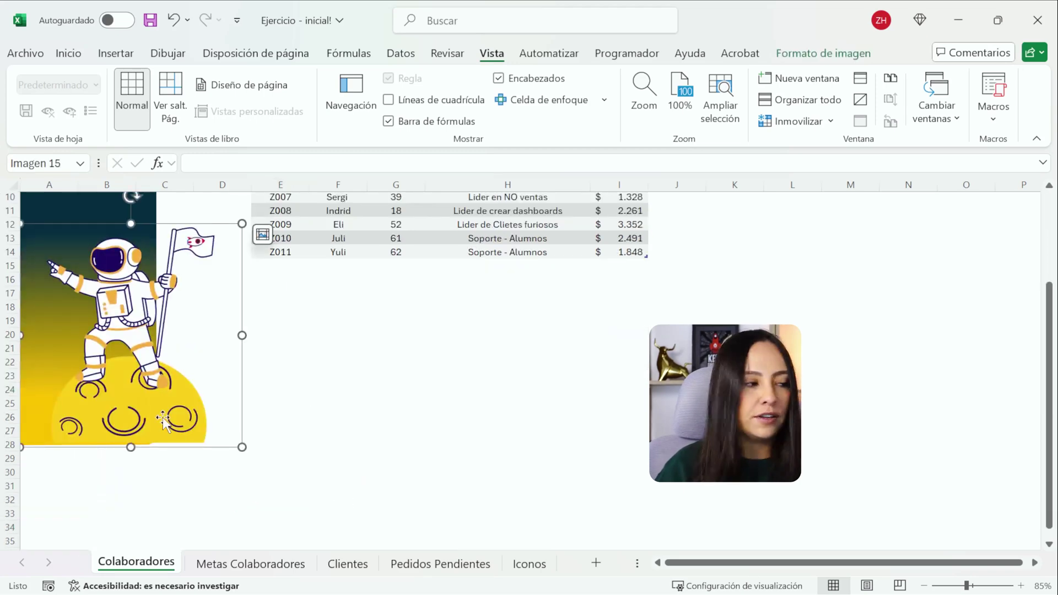
click(280, 388)
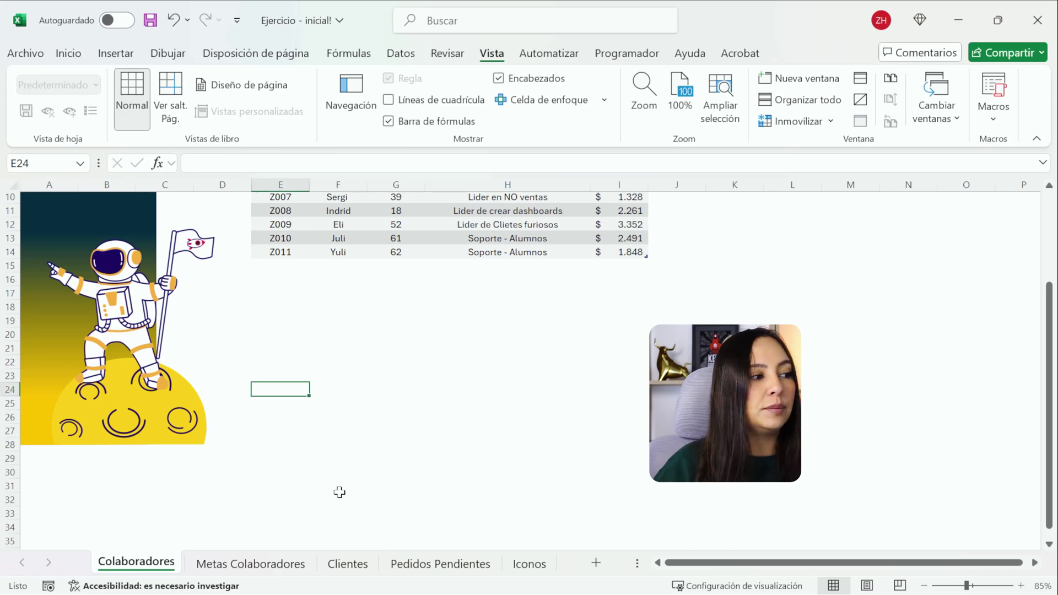
scroll(341, 489, up, 3)
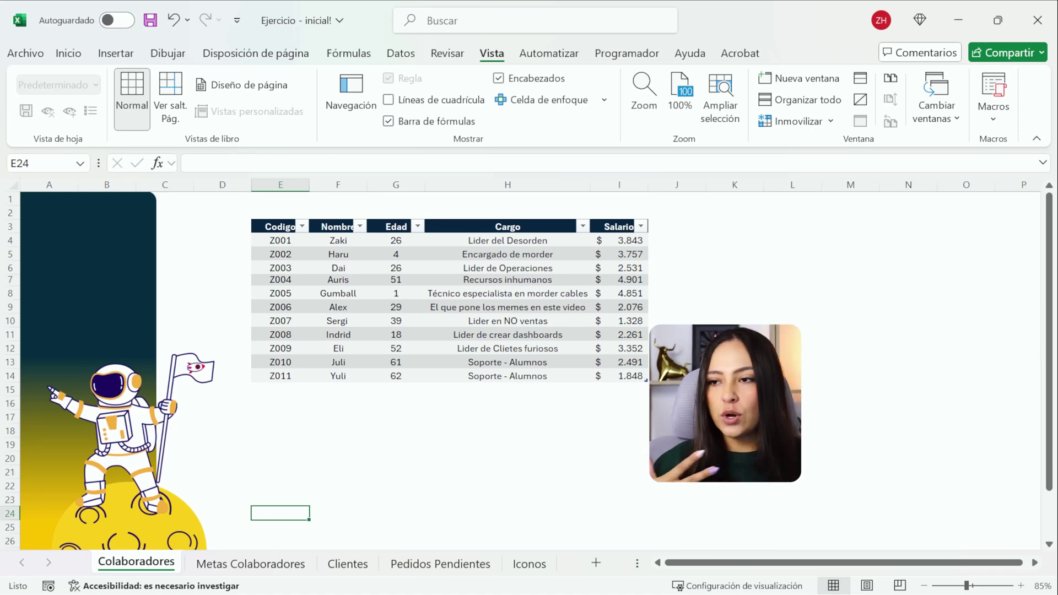
Draw a rounded rectangle about 1.04 cm high and 4.32 cm wide near the top of the sidebar
click(507, 473)
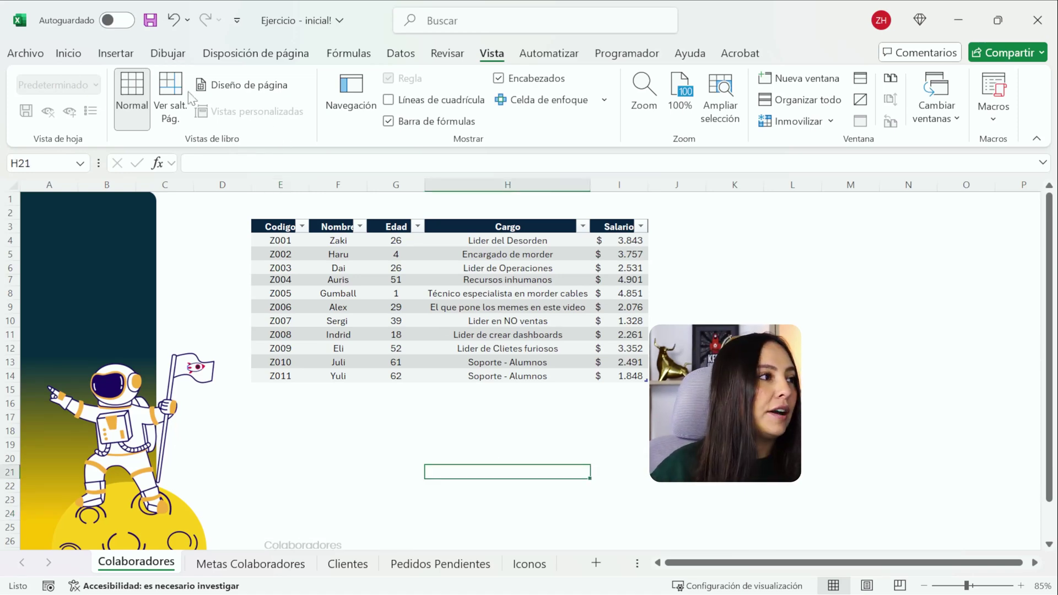
click(68, 53)
click(108, 55)
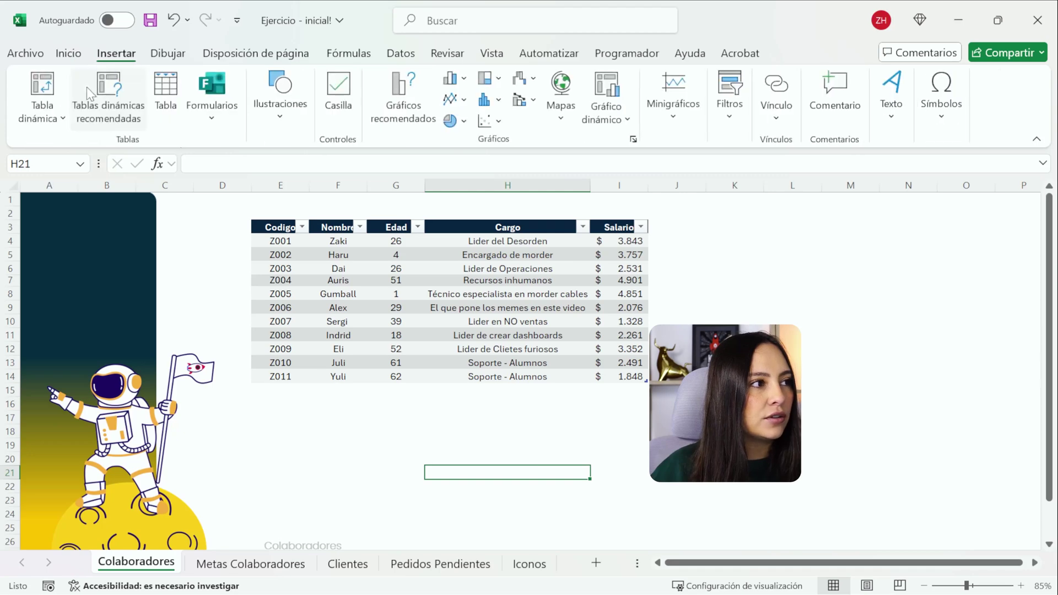
click(262, 126)
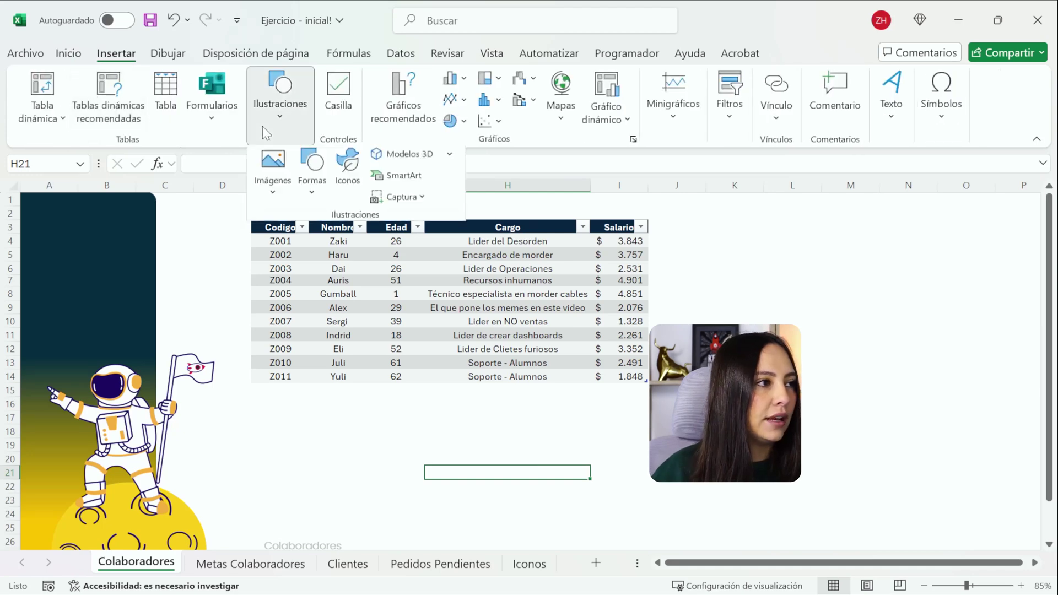
click(316, 188)
click(406, 245)
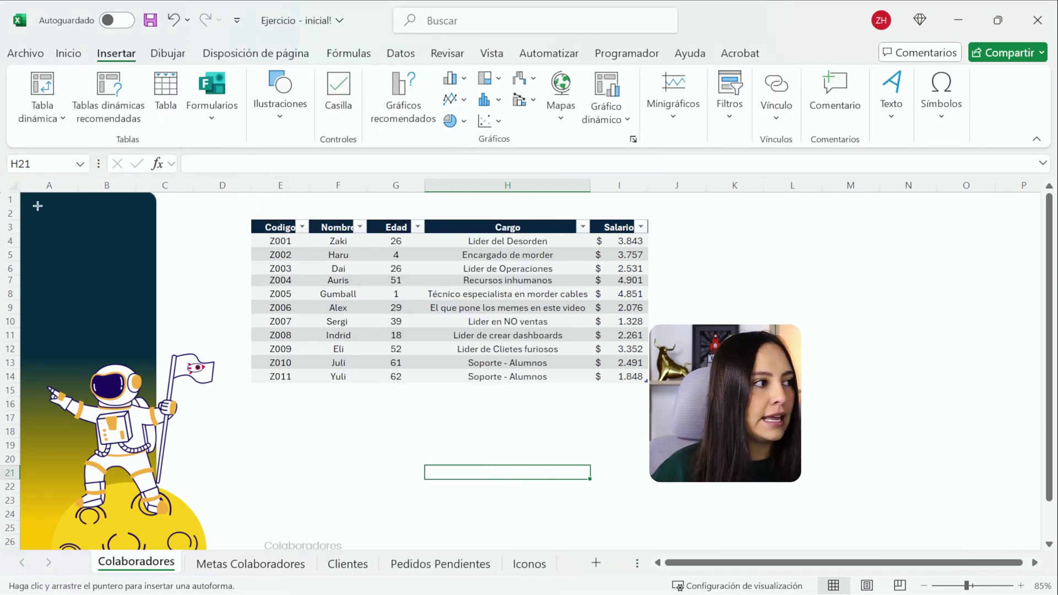
drag(30, 207, 147, 236)
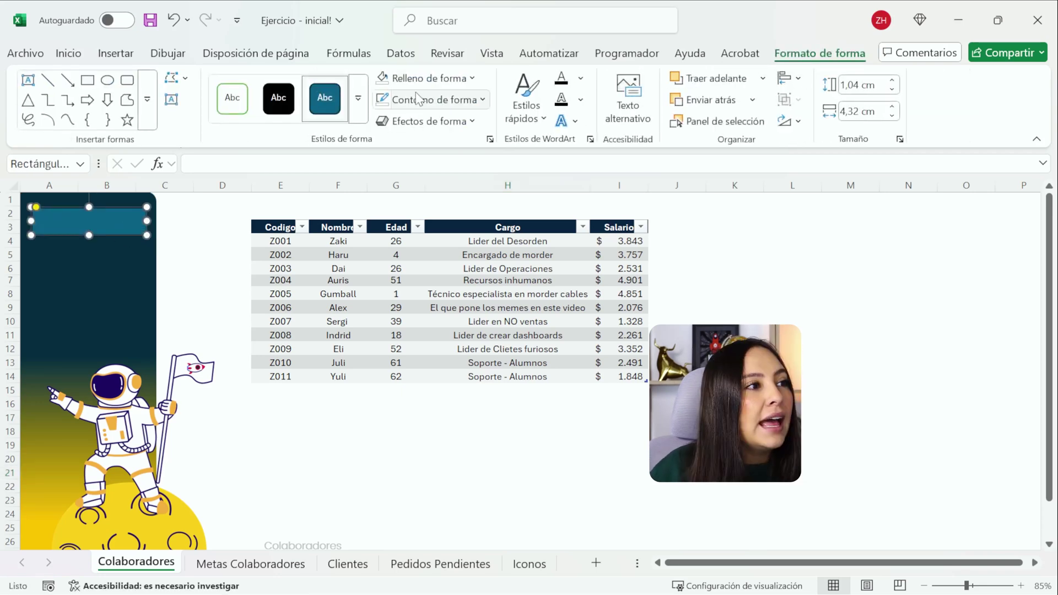
Give the small rounded rectangle a pale yellow solid fill with 39% transparency
click(430, 79)
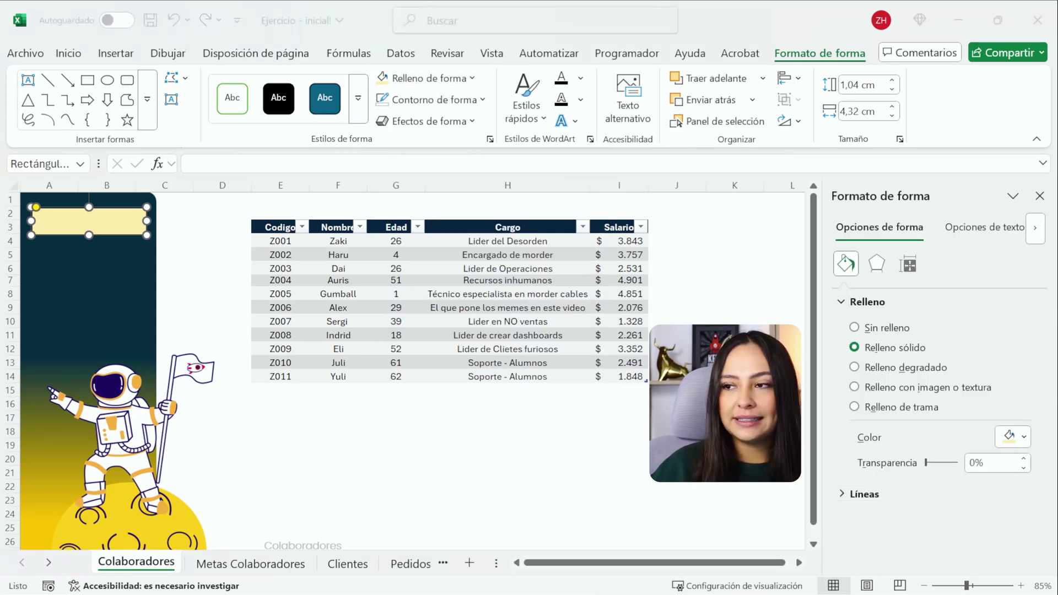
click(508, 473)
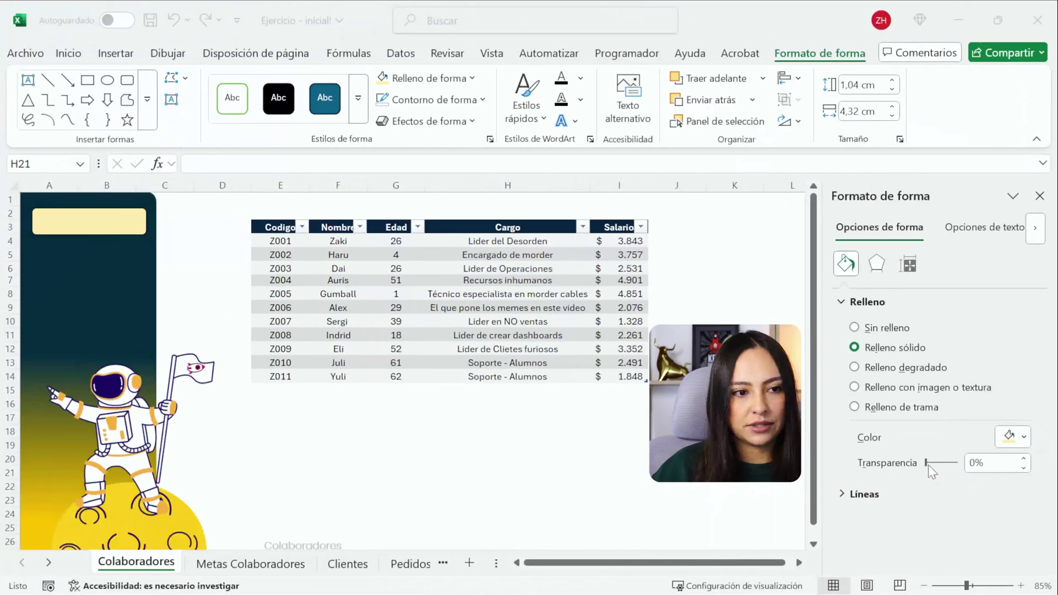
click(931, 466)
click(44, 227)
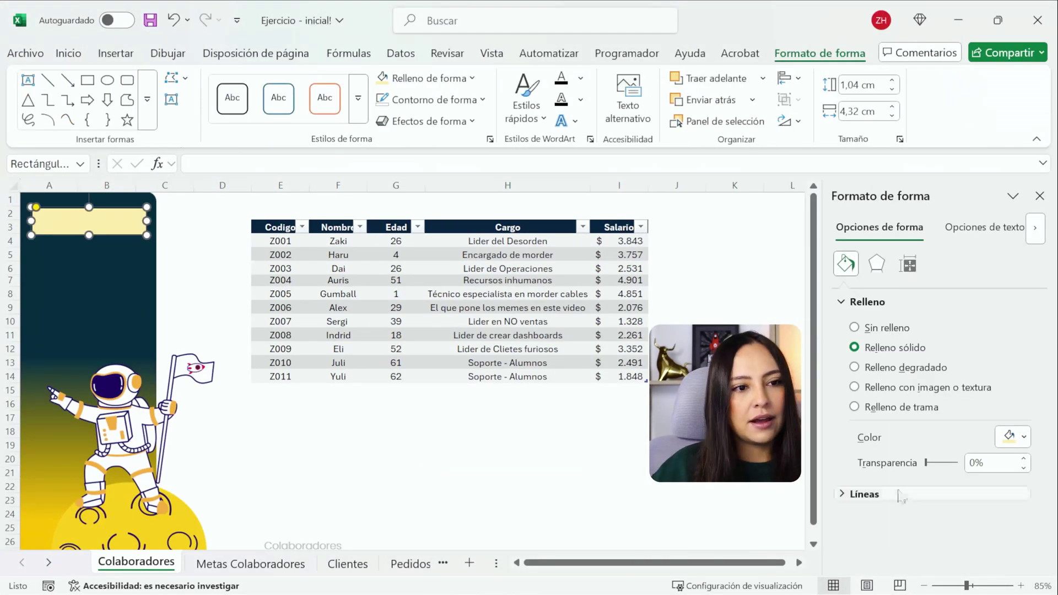
drag(928, 463, 942, 469)
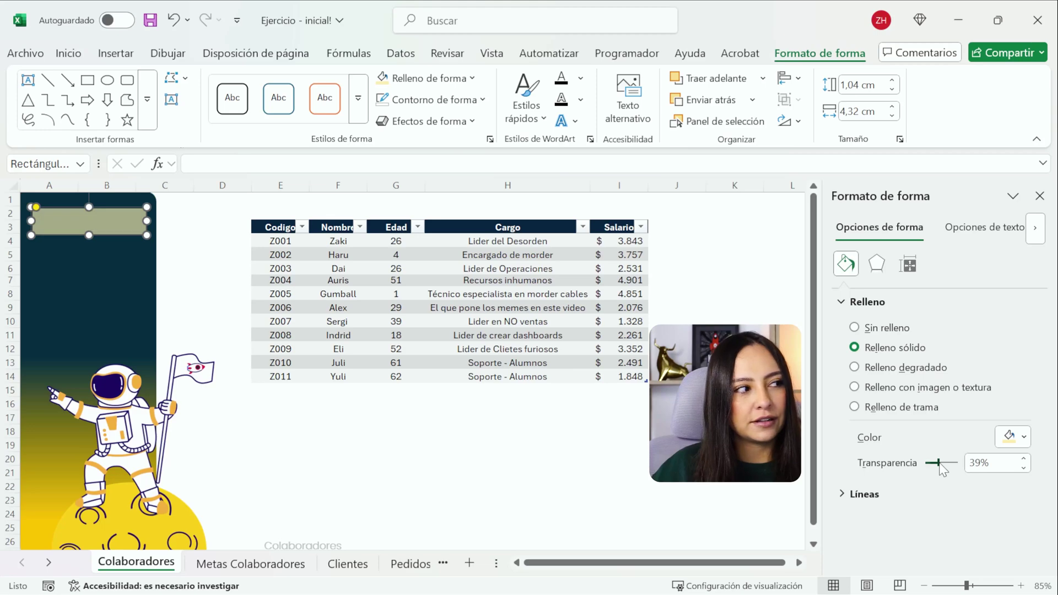
click(432, 459)
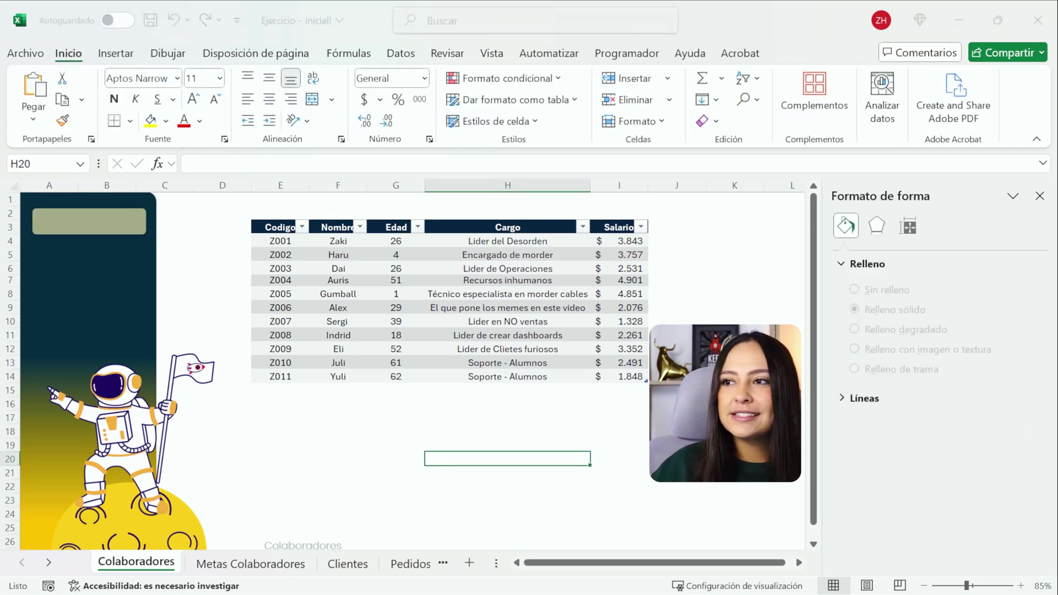
Remove the outline from the pale yellow rounded rectangle
click(89, 221)
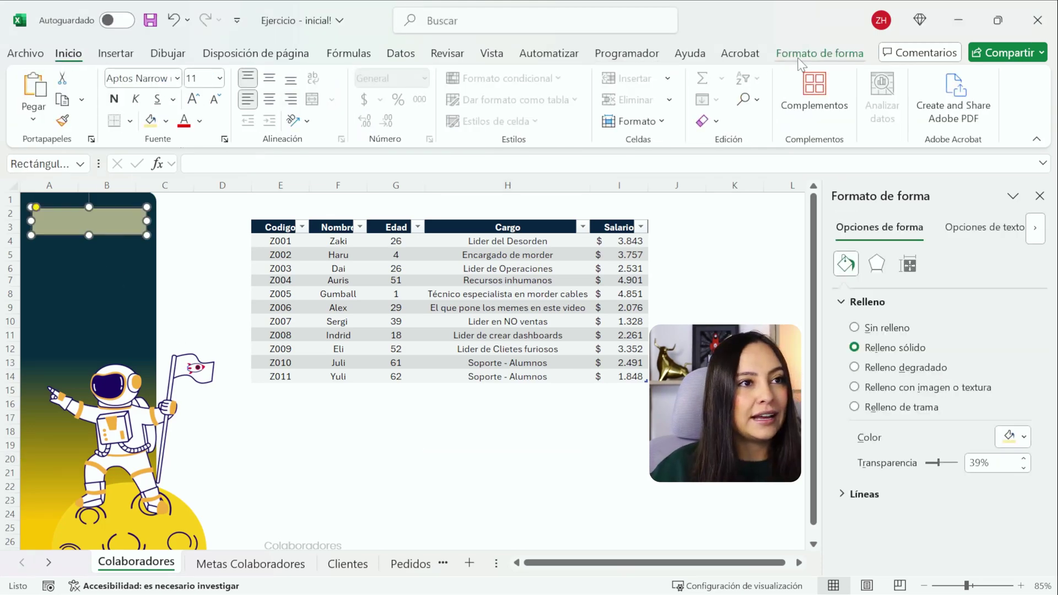
click(165, 268)
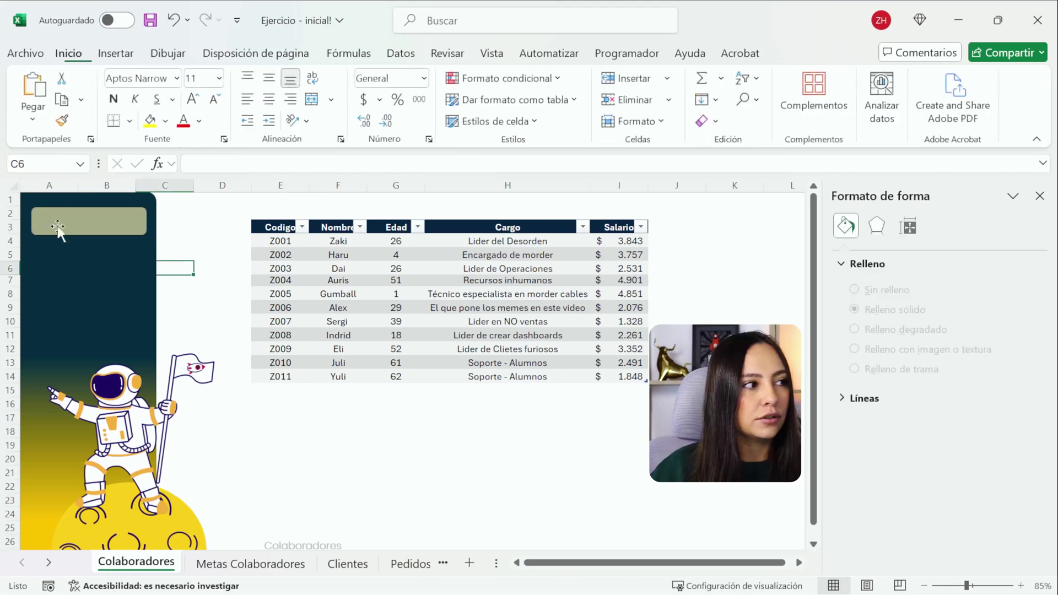
Copy the five black icons from the Iconos sheet, leaving out the astronaut picture
click(405, 565)
click(433, 566)
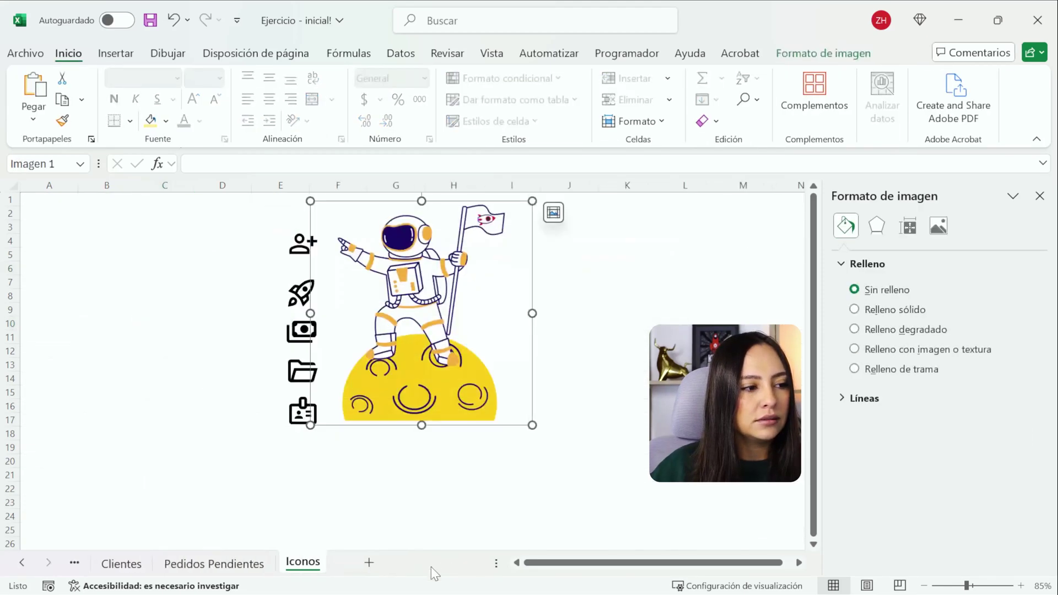
click(323, 515)
click(297, 249)
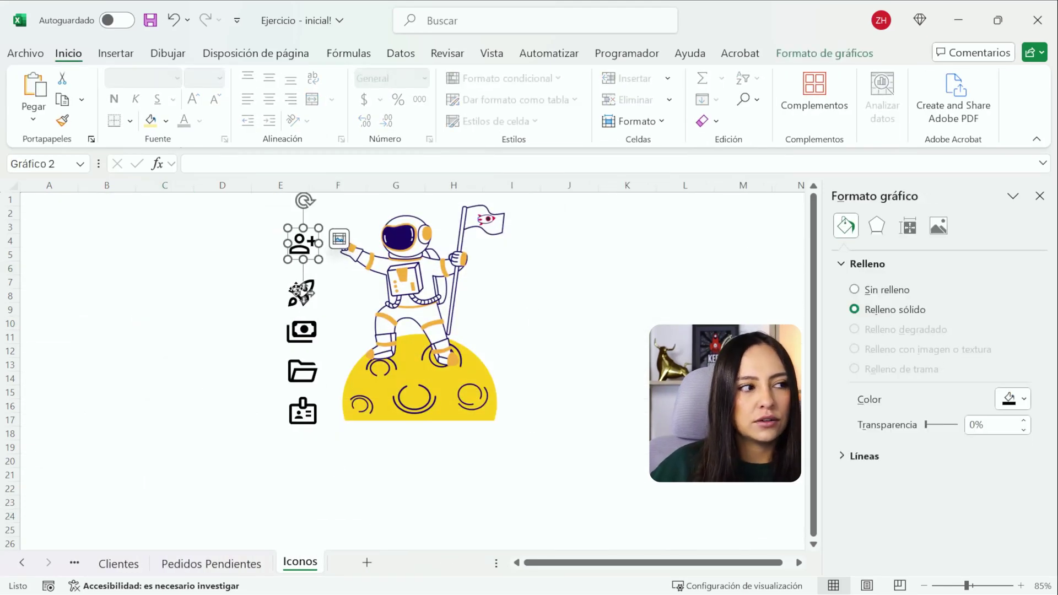
key(Escape)
click(284, 242)
click(305, 251)
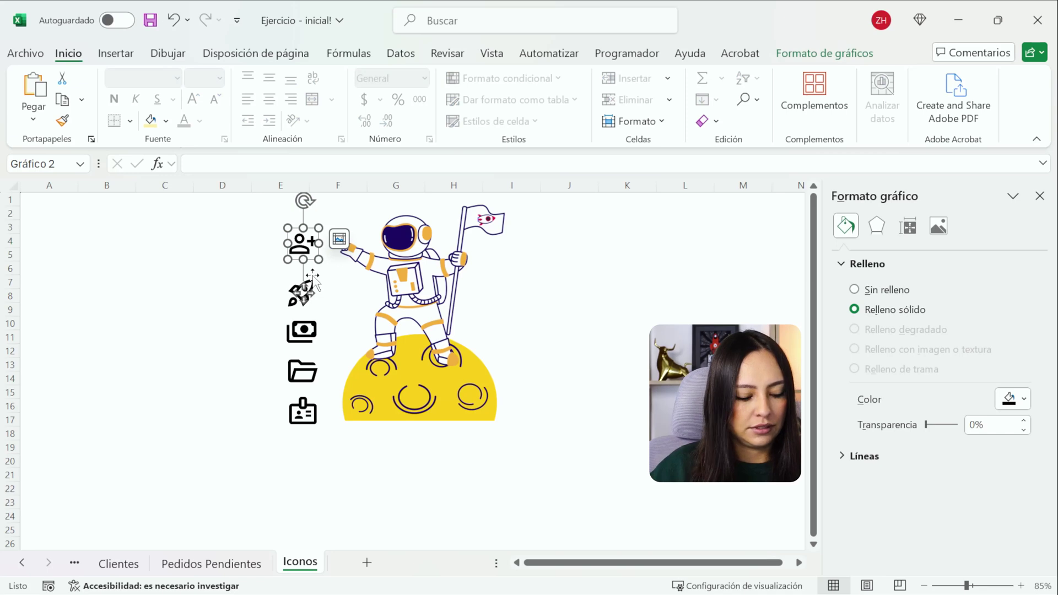
key(Escape)
click(305, 252)
key(Escape)
click(302, 292)
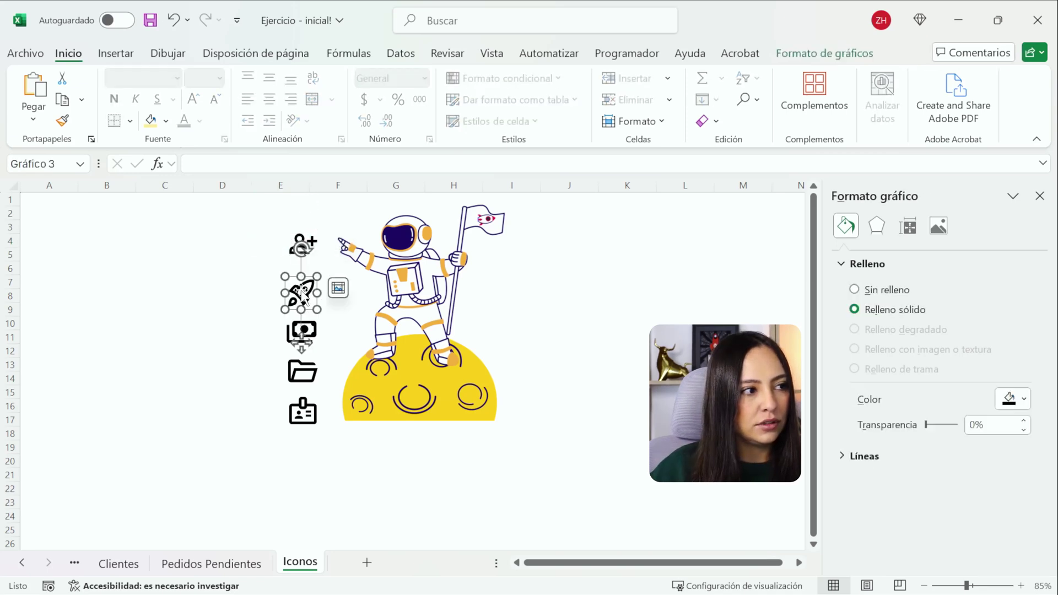
key(shift+Tab)
shift+click(288, 334)
shift+click(302, 293)
shift+click(302, 371)
shift+click(304, 422)
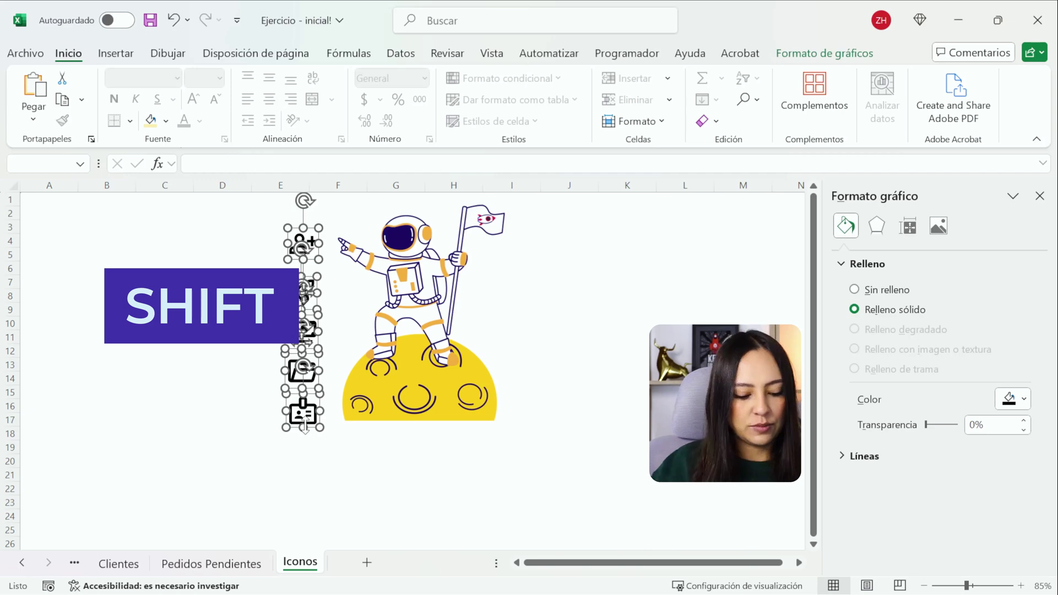
Paste the five icons into the Colaboradores sheet and place them as a column over the sidebar, starting on the pale yellow rectangle
click(106, 569)
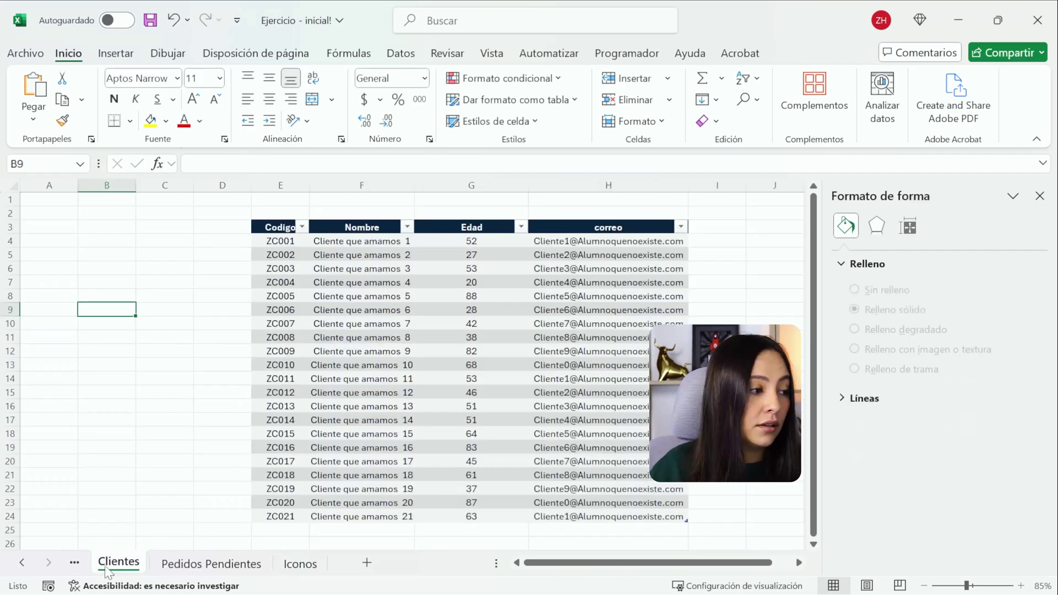
click(81, 565)
click(76, 563)
click(284, 432)
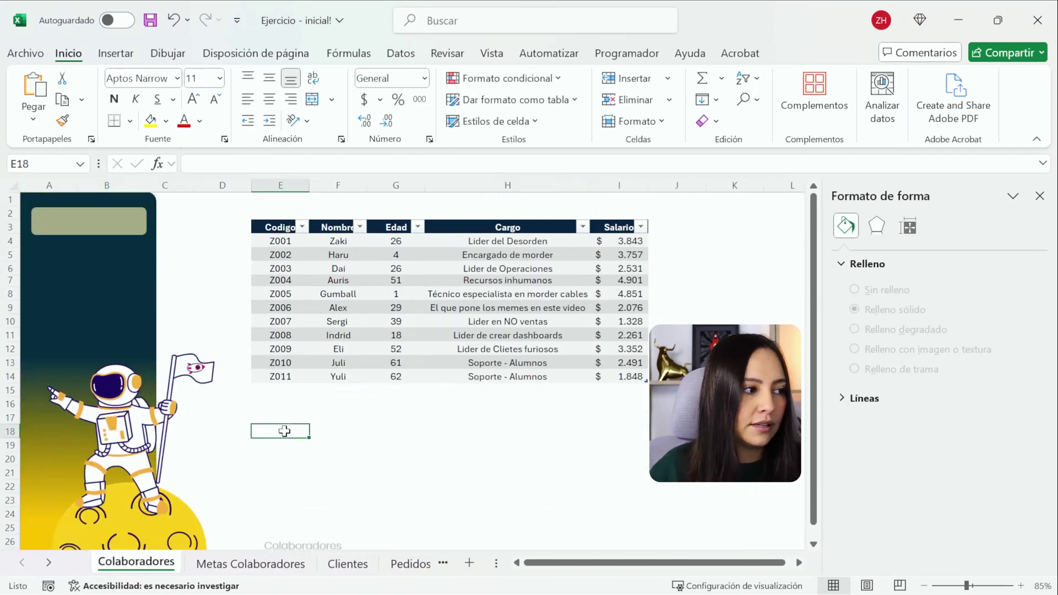
key(ctrl+v)
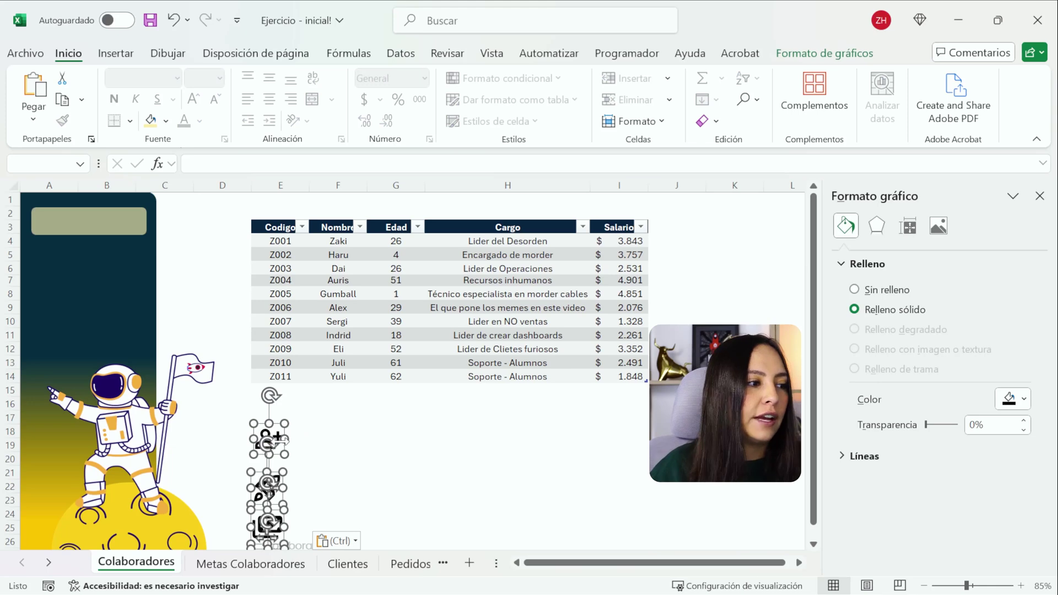
drag(280, 441, 58, 219)
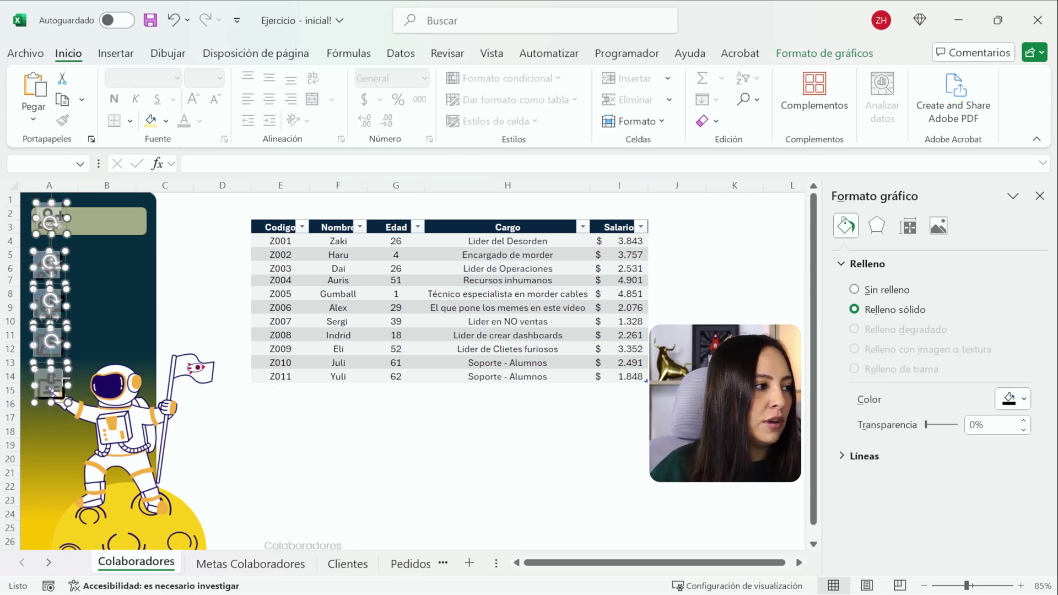
drag(67, 361, 59, 353)
drag(48, 430, 61, 426)
click(48, 386)
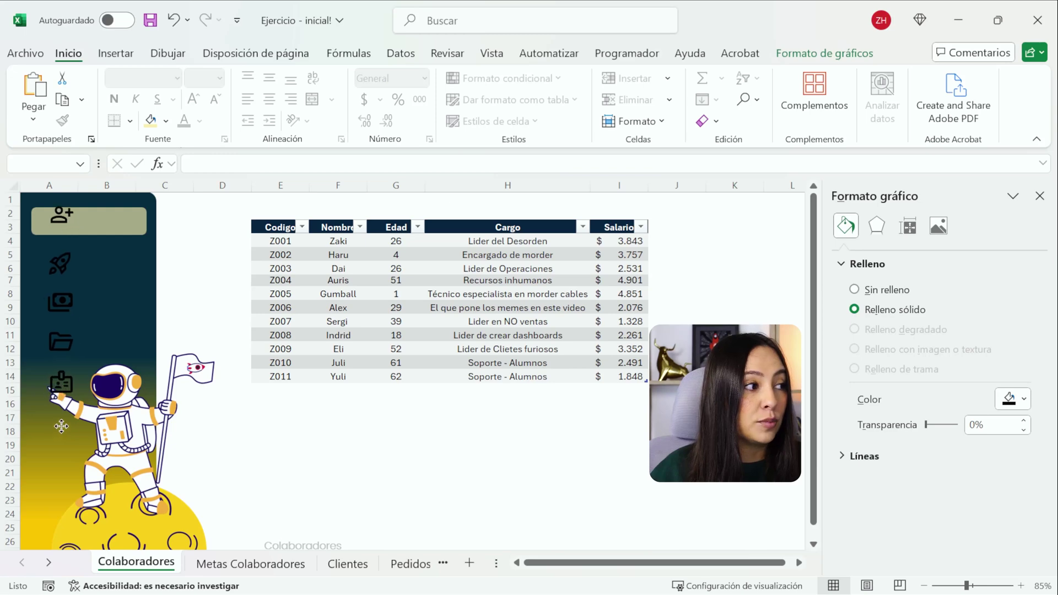
Fill all five sidebar icons with the light gray theme color
shift+click(60, 383)
shift+click(60, 342)
shift+click(60, 302)
shift+click(60, 264)
shift+click(61, 218)
click(166, 120)
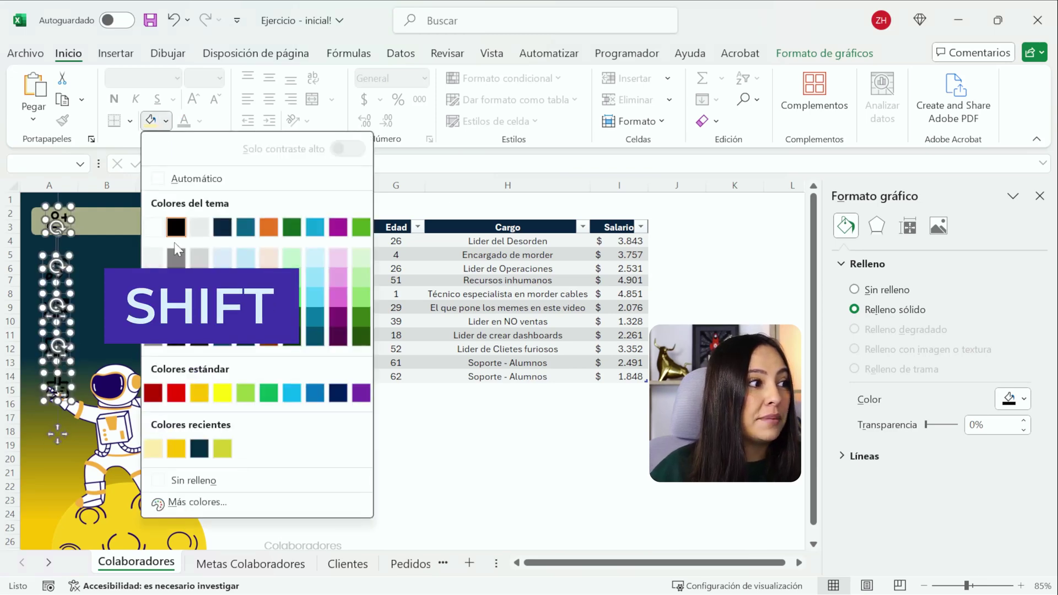
click(155, 276)
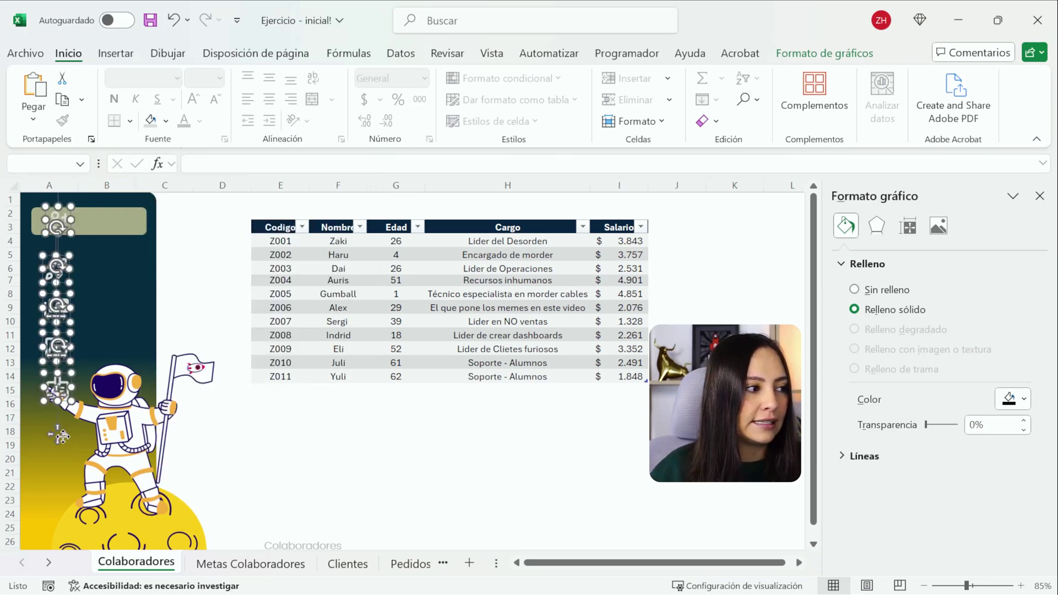
Shift the five icons toward the sidebar's outer edge, left-align them and distribute them vertically
drag(61, 436, 49, 438)
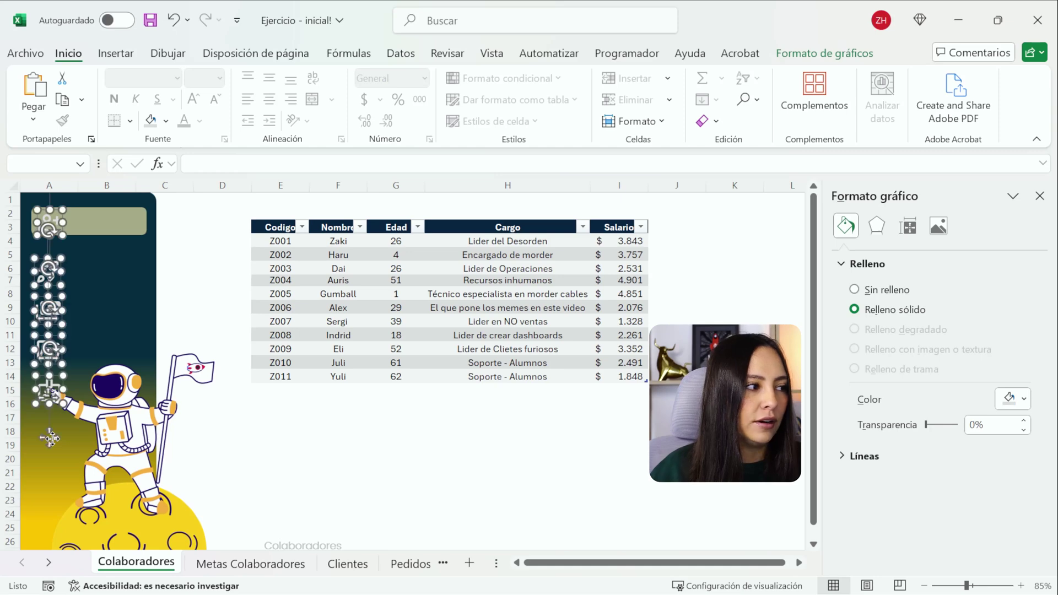
click(824, 54)
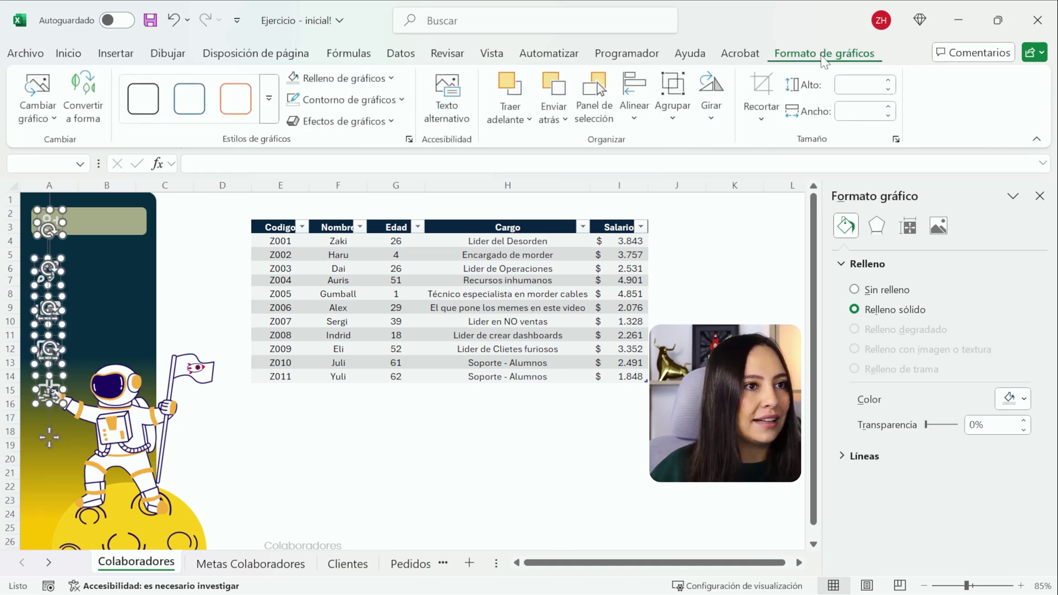
click(634, 110)
click(654, 147)
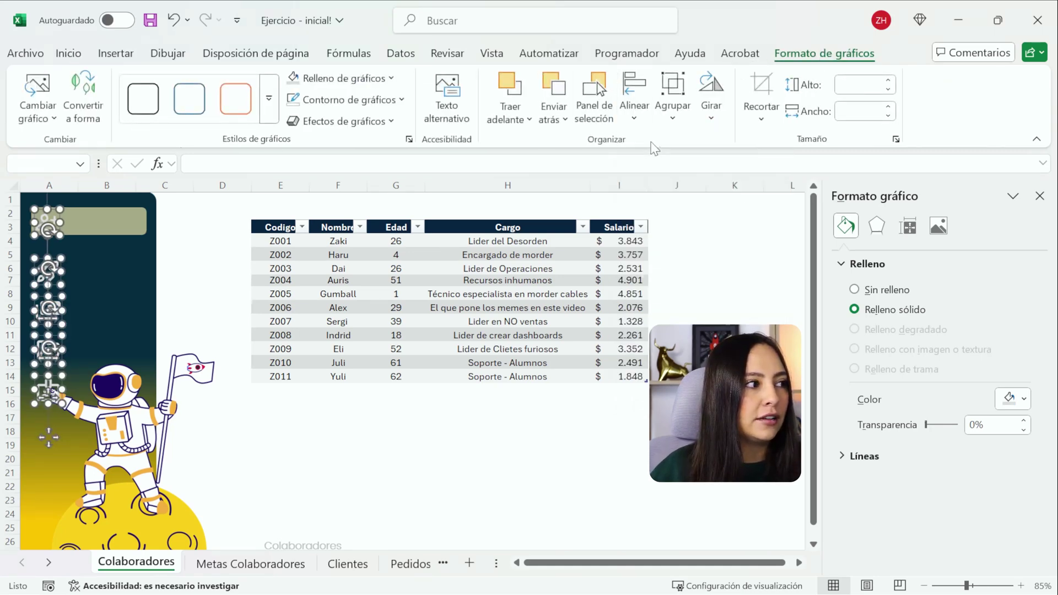
click(638, 125)
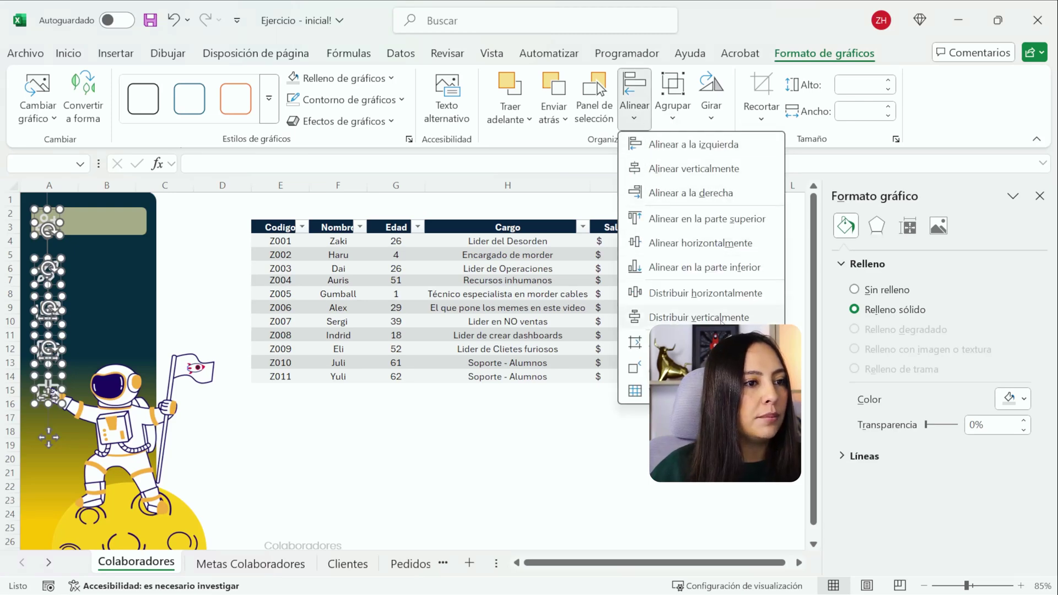
click(721, 318)
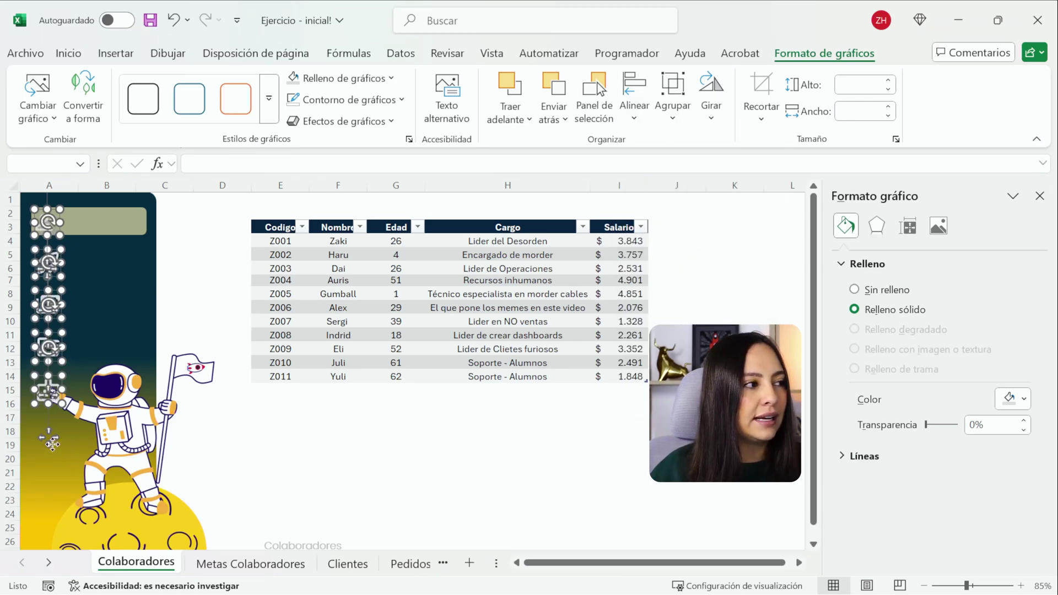
click(316, 472)
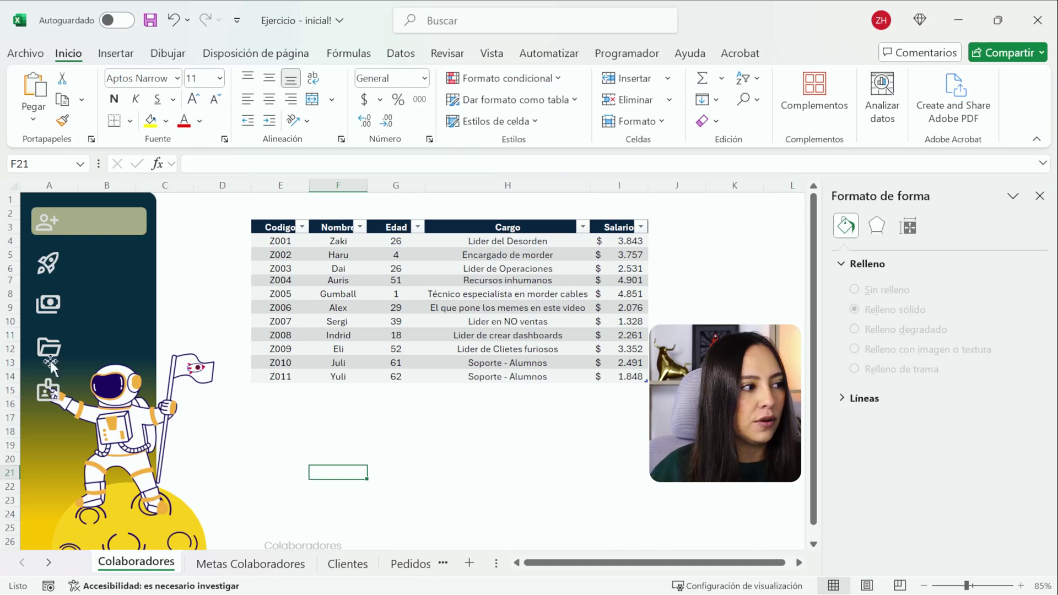
Shrink the astronaut picture so it clears the lowest icon, and set it at the sidebar's lower end
click(181, 472)
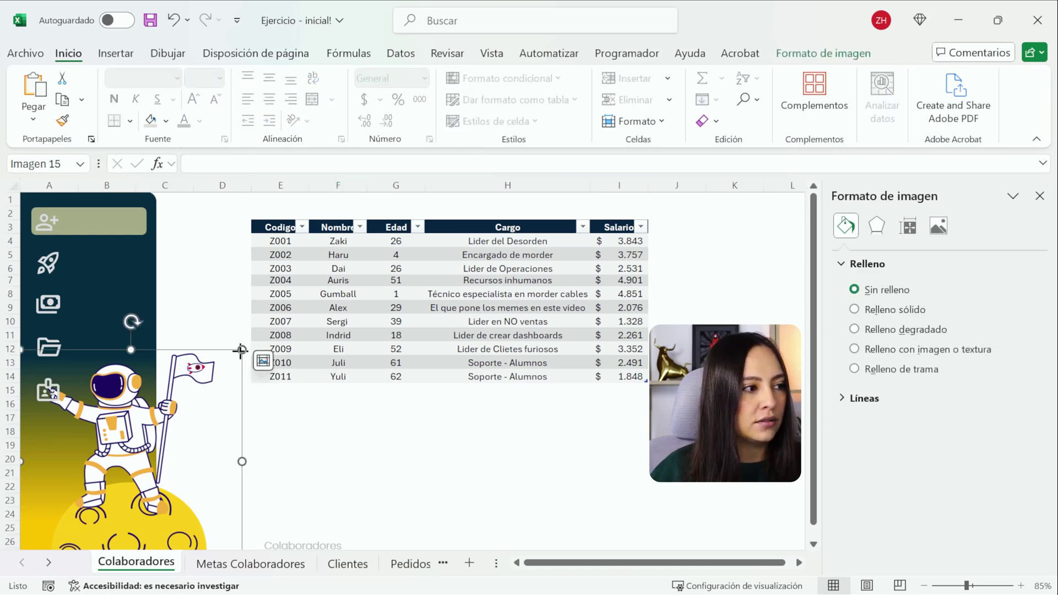
drag(240, 350, 190, 392)
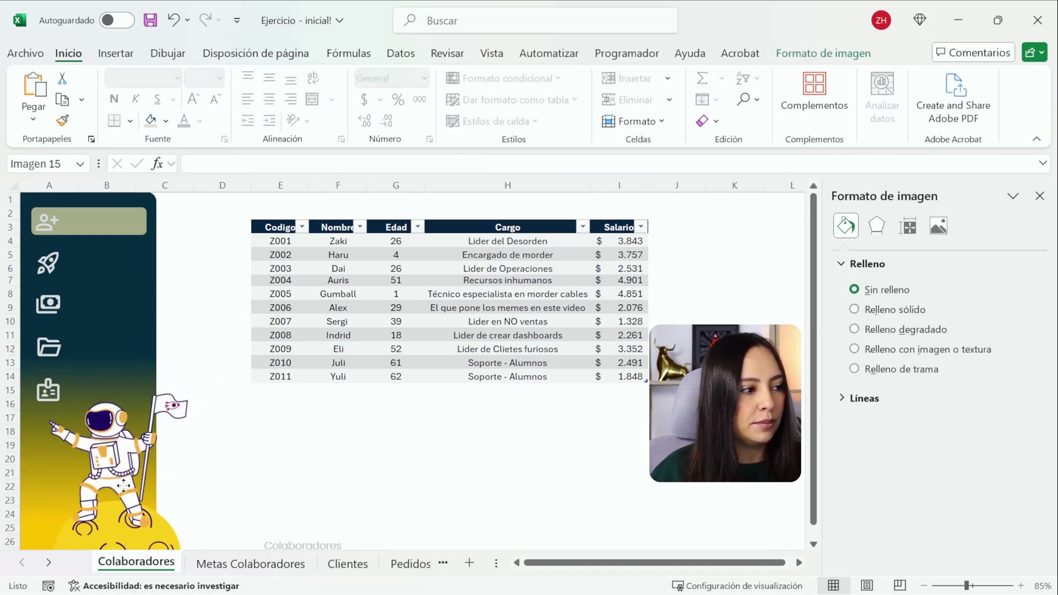
scroll(123, 468, down, 3)
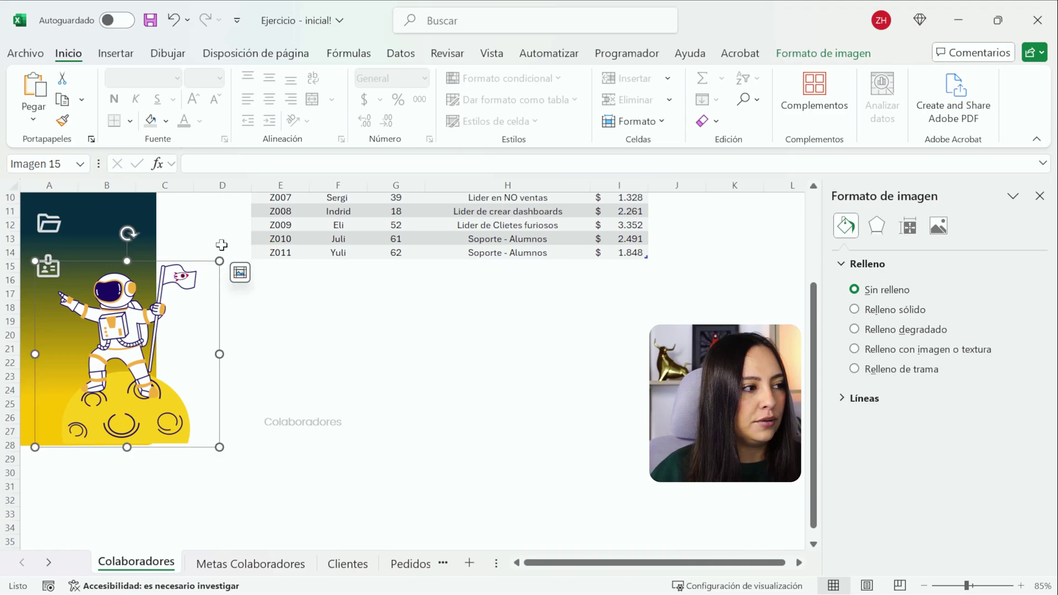
scroll(409, 418, up, 3)
click(409, 418)
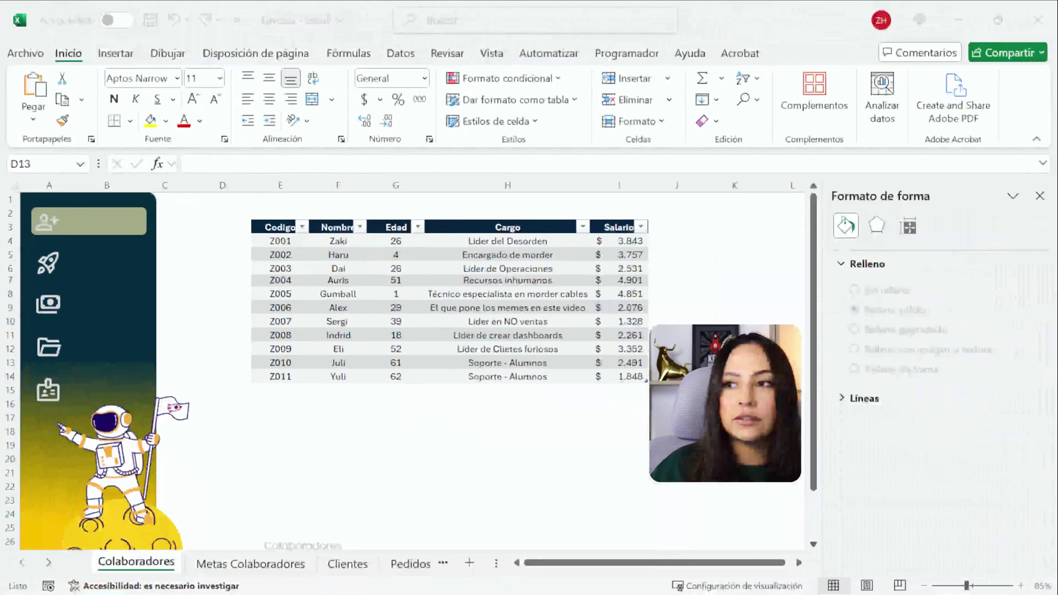
Switch to the browser and look through the Google Fonts Material Symbols icons, including the details of the Sentiment Very Dissatisfied icon
drag(0, 243, 149, 243)
click(397, 232)
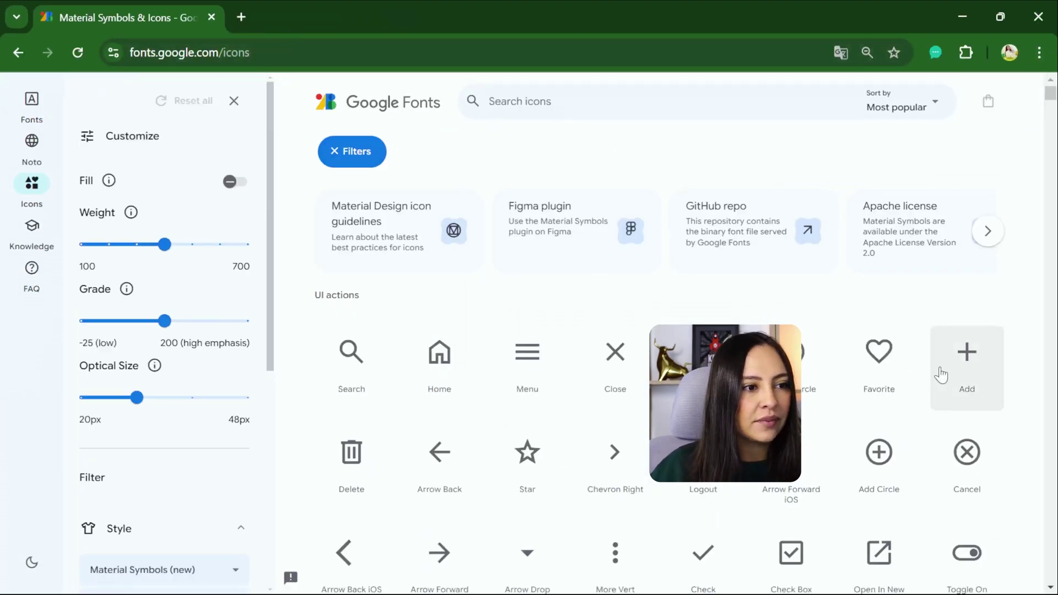
scroll(937, 373, down, 10)
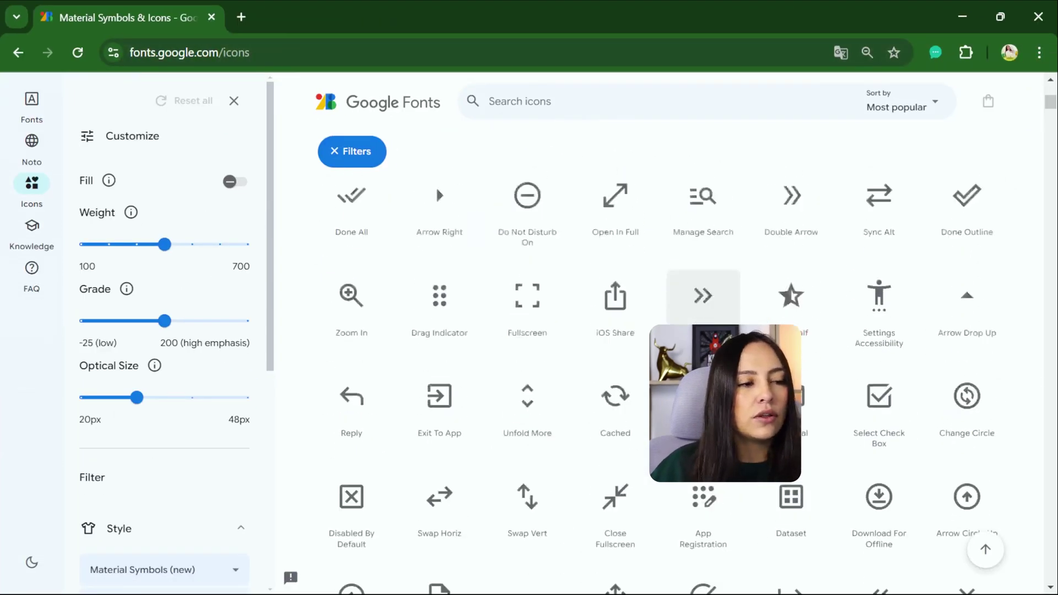
scroll(703, 292, down, 10)
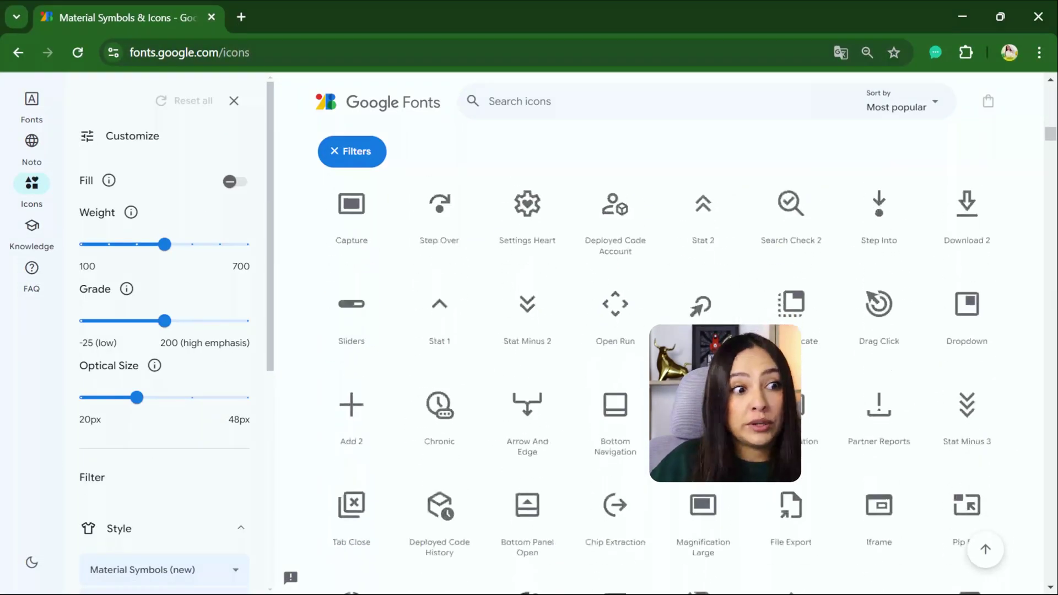
scroll(662, 358, down, 10)
drag(548, 5, 471, 124)
click(713, 136)
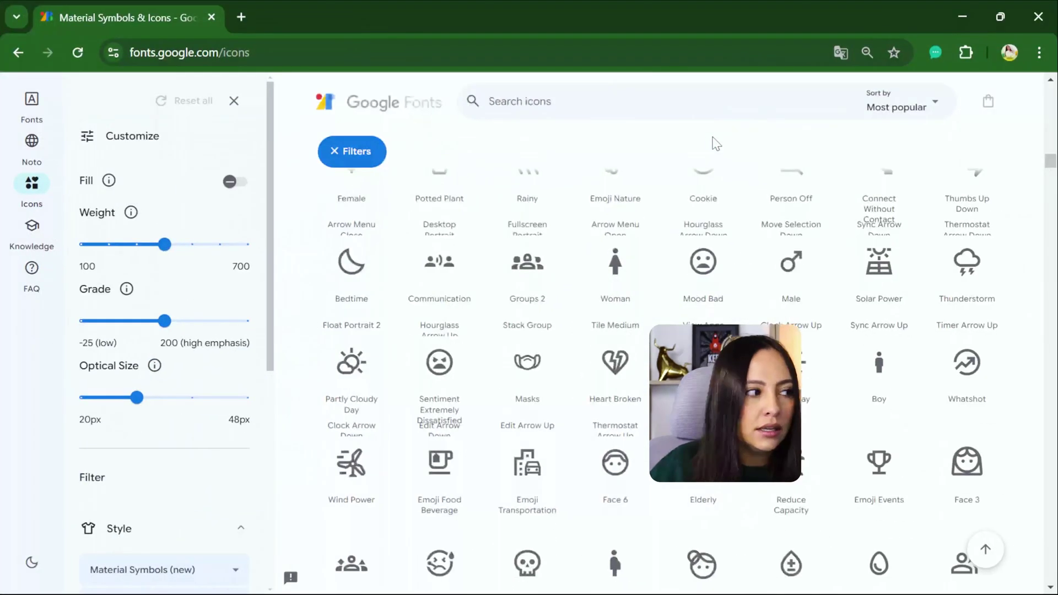
scroll(833, 309, down, 5)
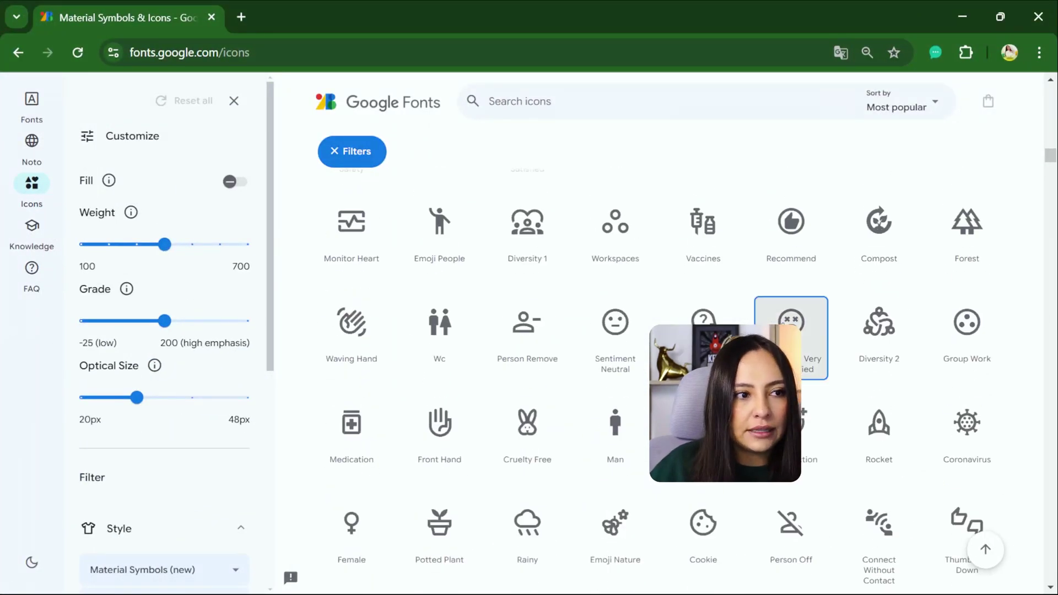
scroll(609, 364, down, 7)
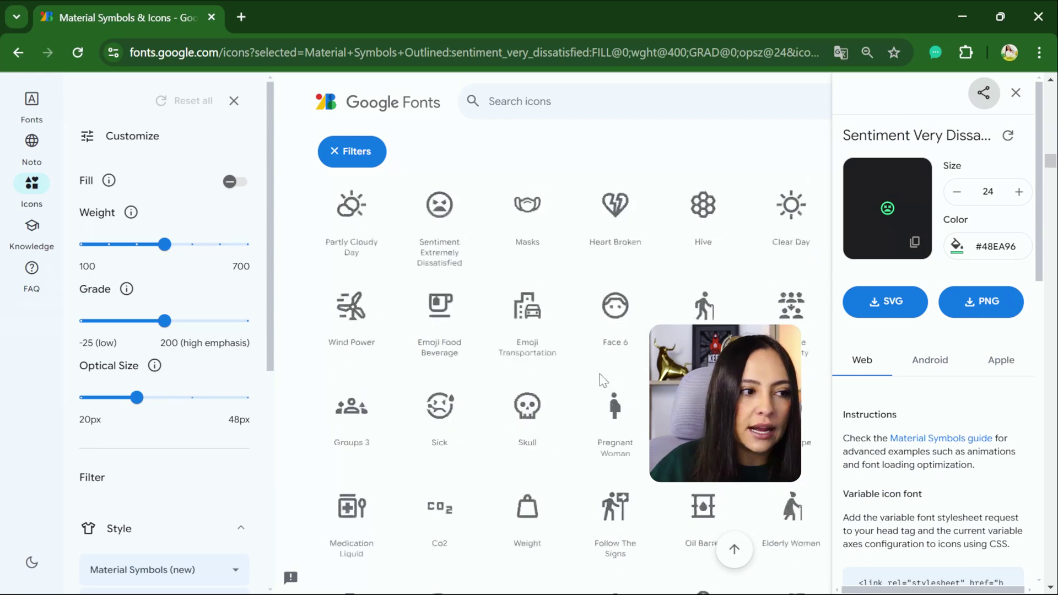
scroll(604, 380, down, 1)
click(626, 284)
scroll(626, 284, down, 10)
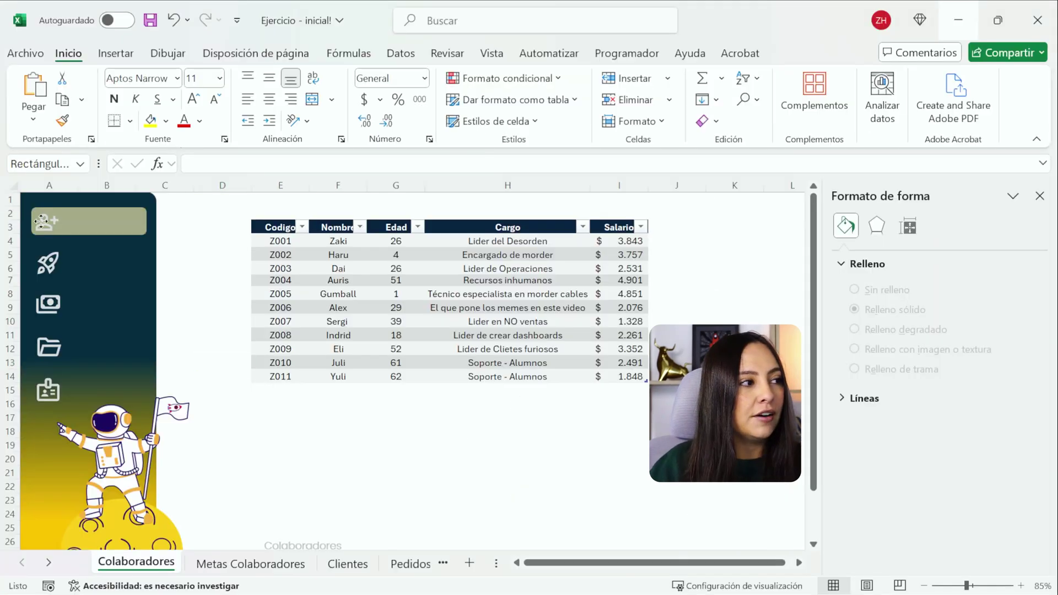
Back in Excel, fill the person icon on the pale yellow rectangle with the recent golden yellow color
click(41, 222)
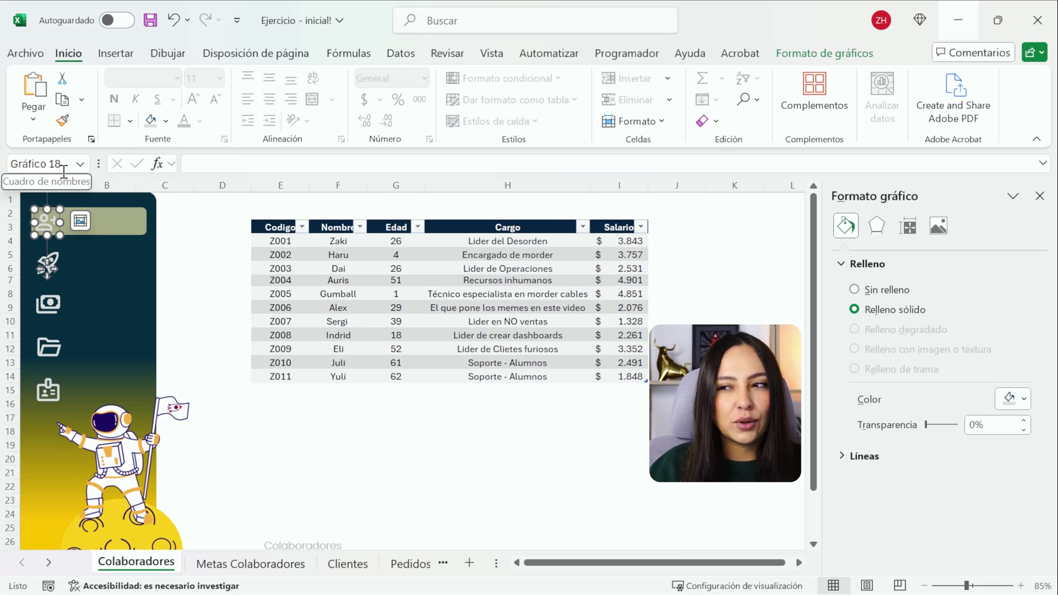
click(165, 120)
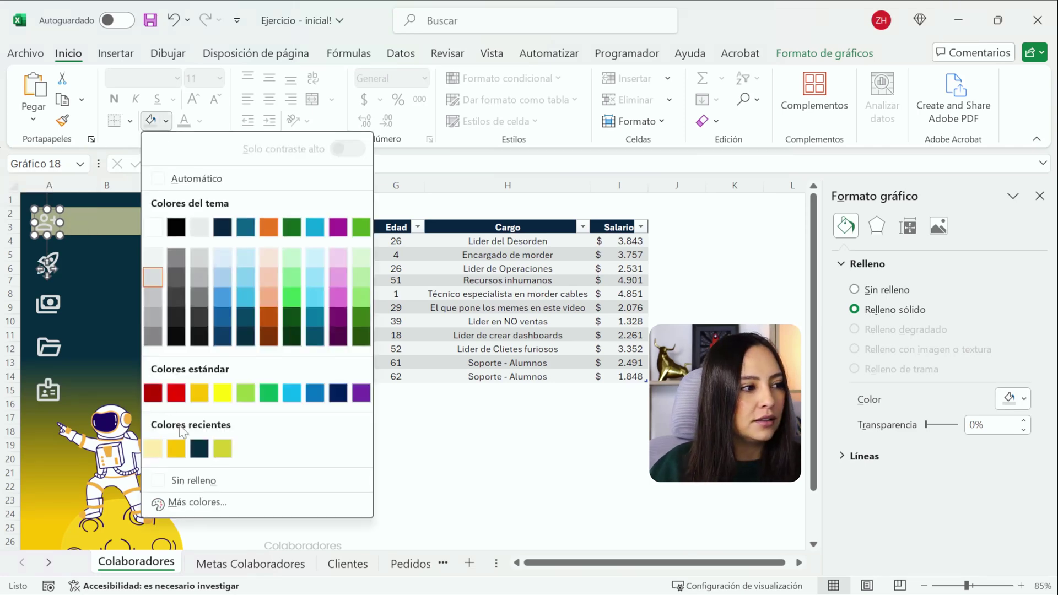
click(181, 453)
click(207, 294)
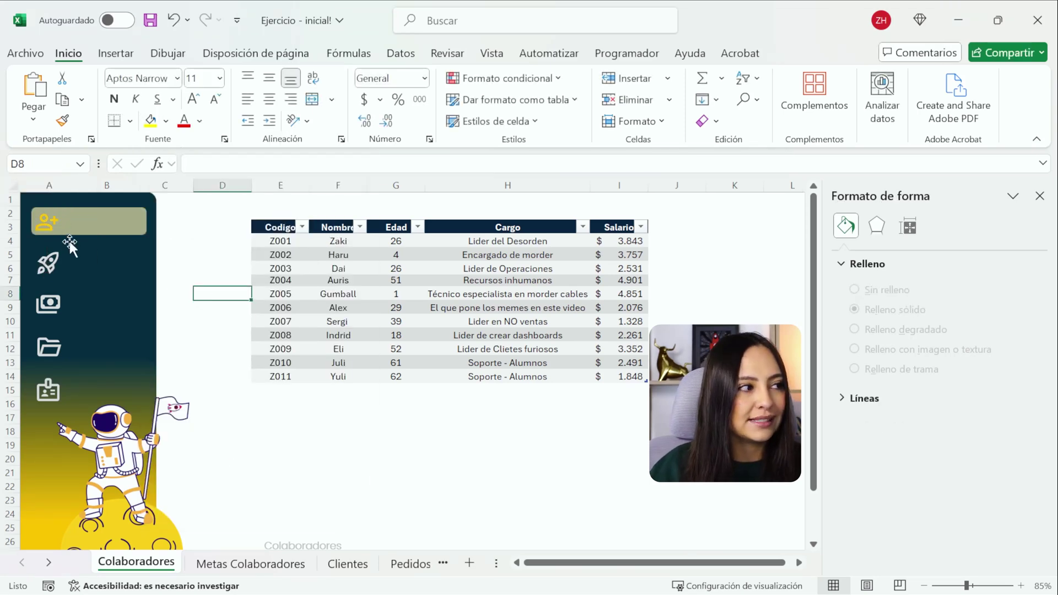
click(285, 433)
Draw a text box beside the yellow person icon, over the pale yellow rectangle
click(116, 53)
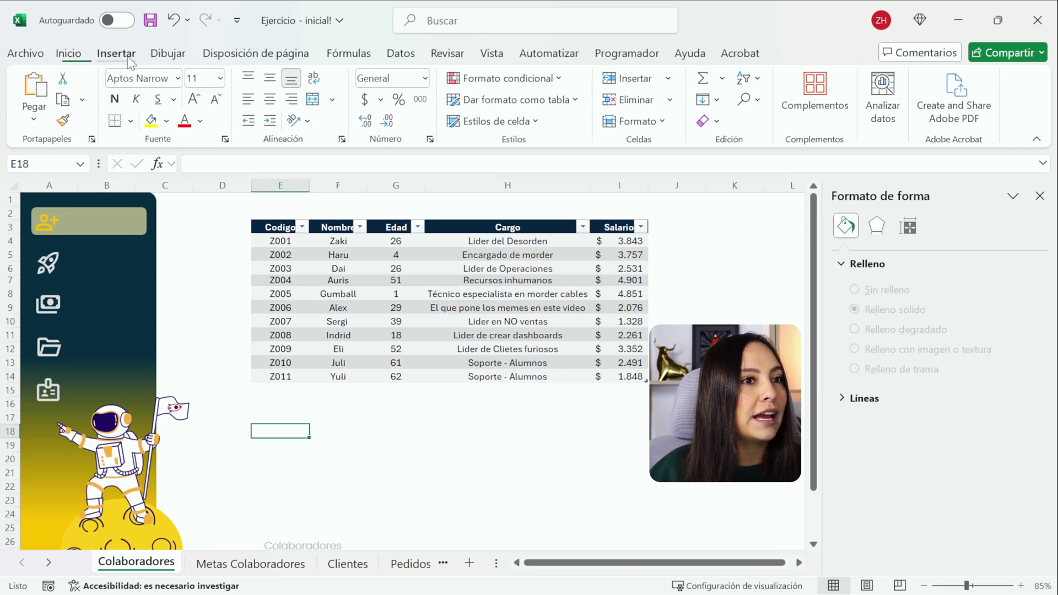
click(891, 94)
click(879, 166)
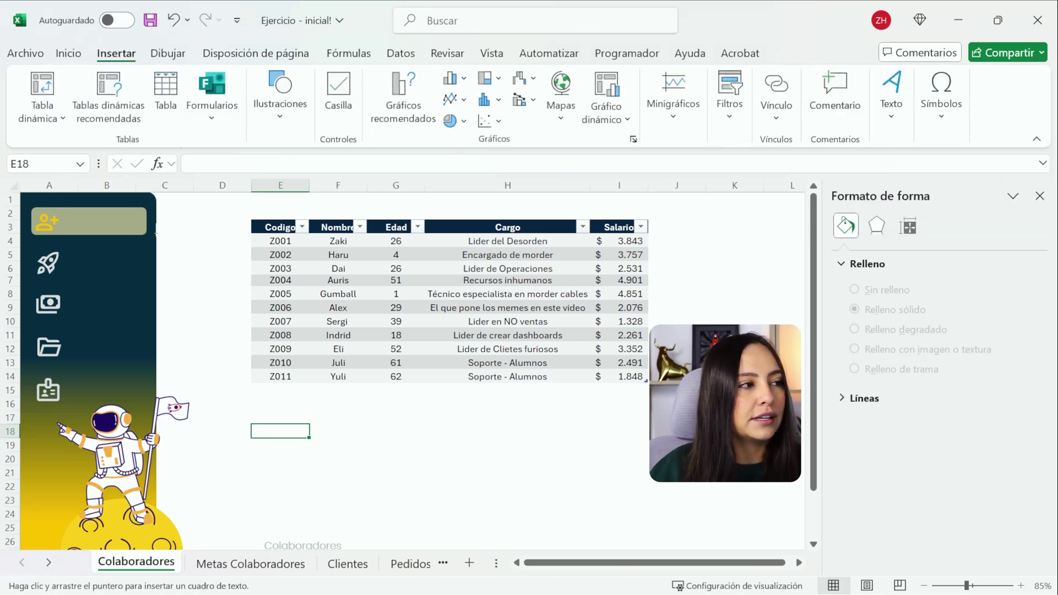
mouse_move(169, 225)
mouse_down()
mouse_move(285, 251)
mouse_move(166, 249)
mouse_move(146, 237)
mouse_up()
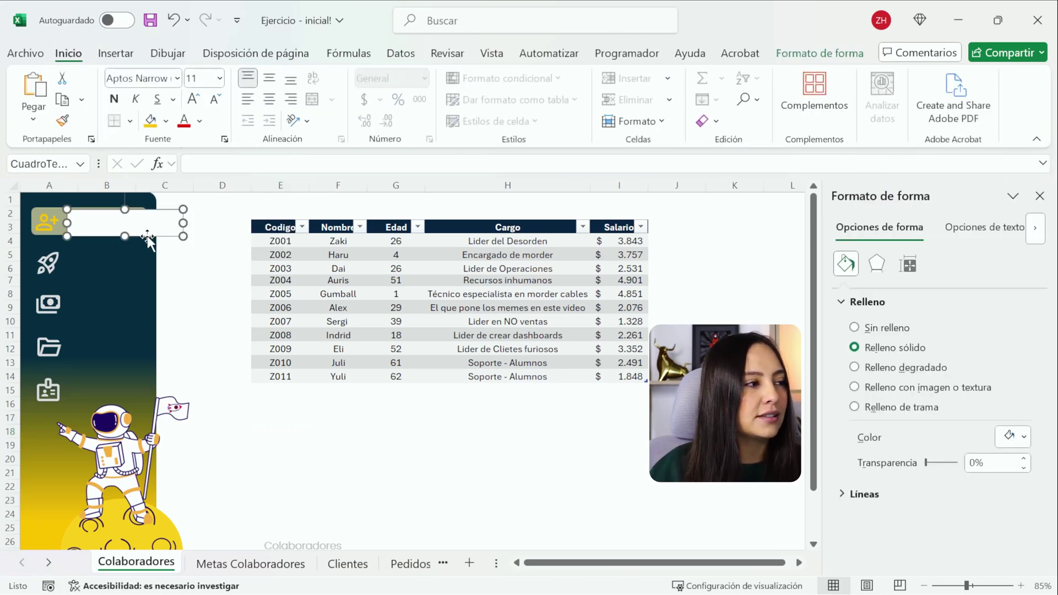
Enter "Colaboradores" in the new text box and format it in bold Abadi Extra Light
click(144, 228)
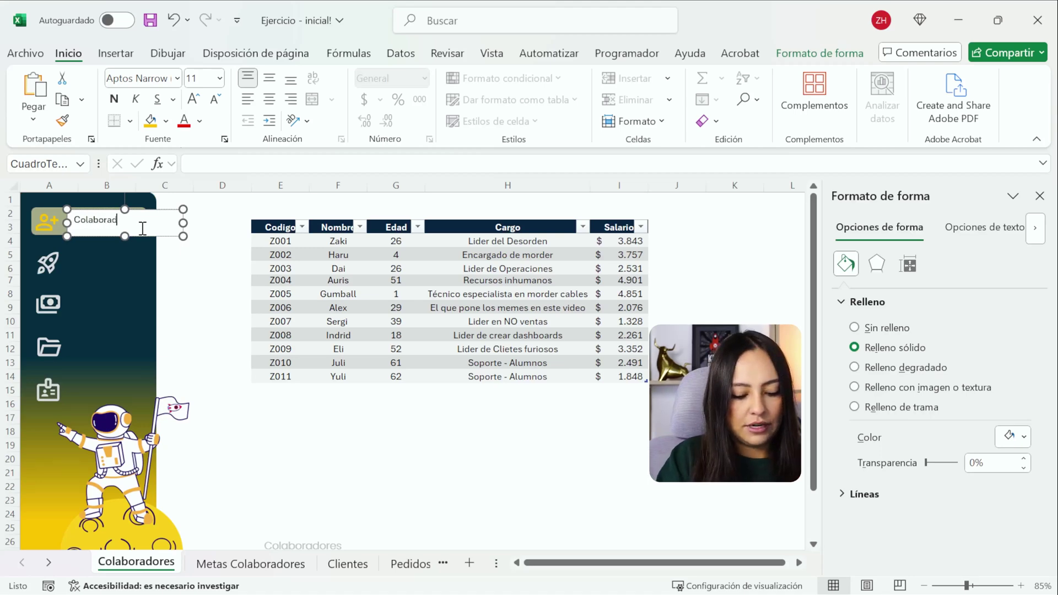
text(Colaboradores)
click(178, 78)
click(154, 217)
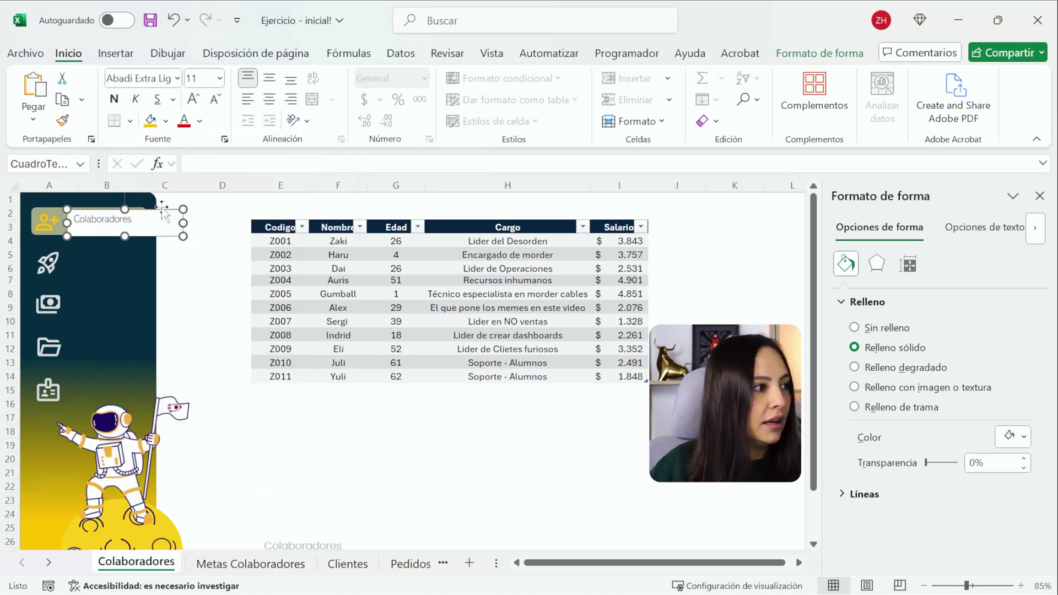
click(115, 99)
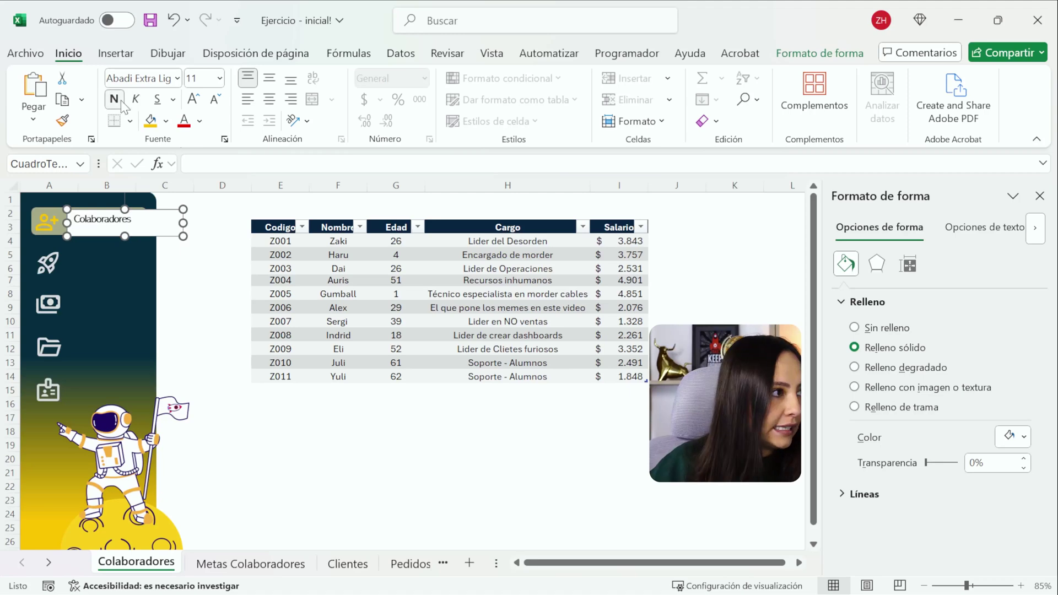
Remove the Colaboradores text box's fill and fit it inside the pale yellow rectangle at about 3 cm wide
click(819, 53)
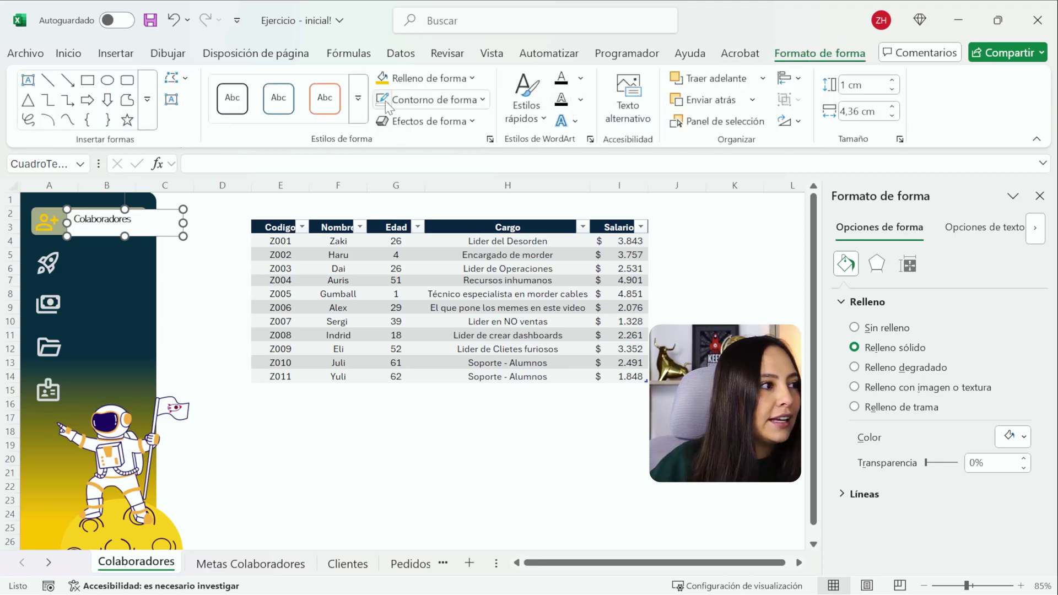
click(429, 78)
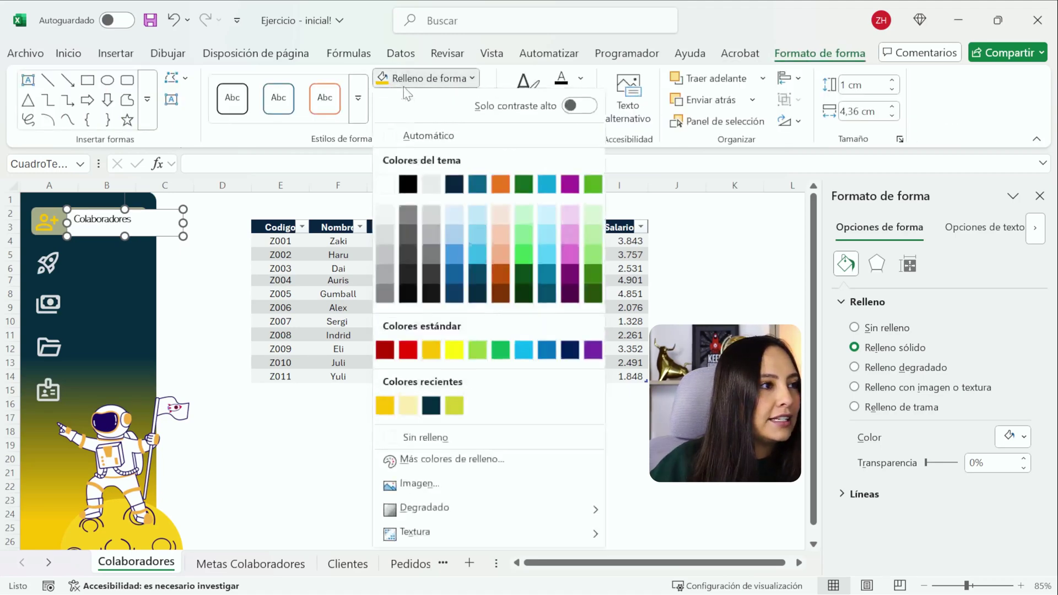
click(450, 437)
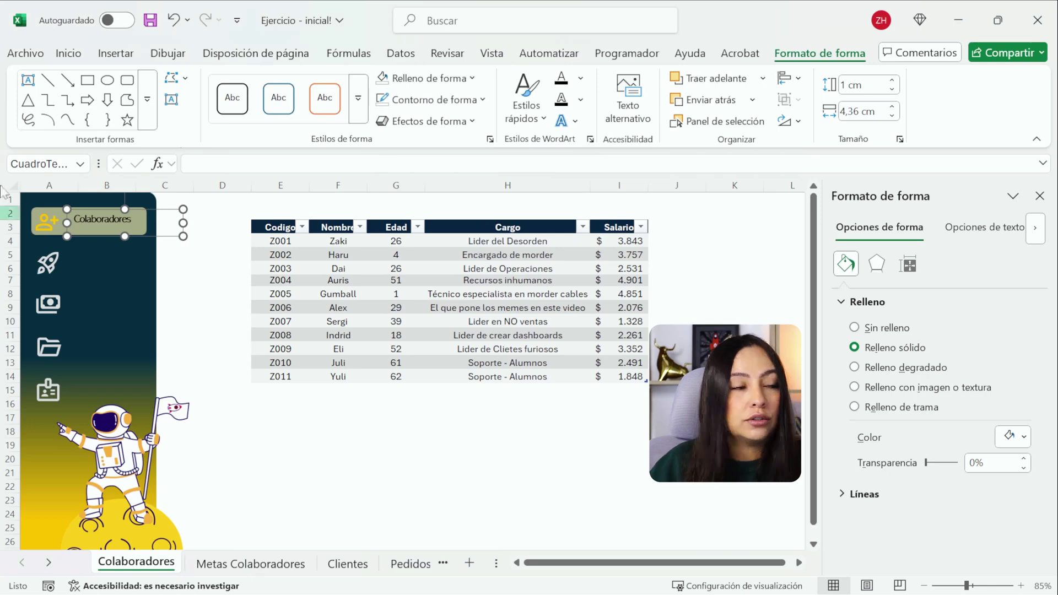
drag(183, 226, 138, 229)
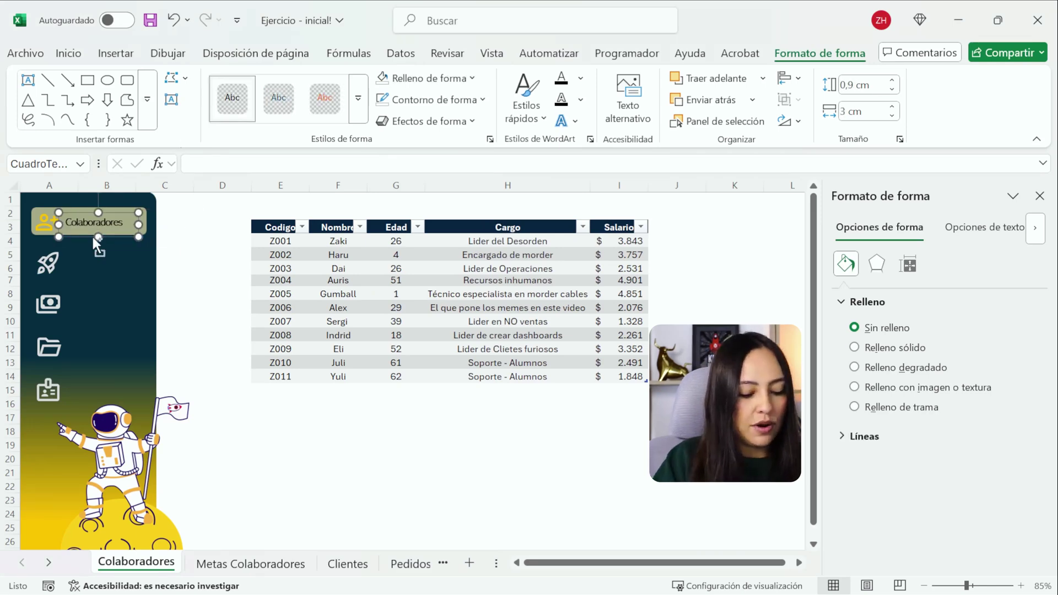
Copy the Colaboradores label beside the rocket, banknote and folder icons, and undo the last two copies
drag(92, 237, 123, 365)
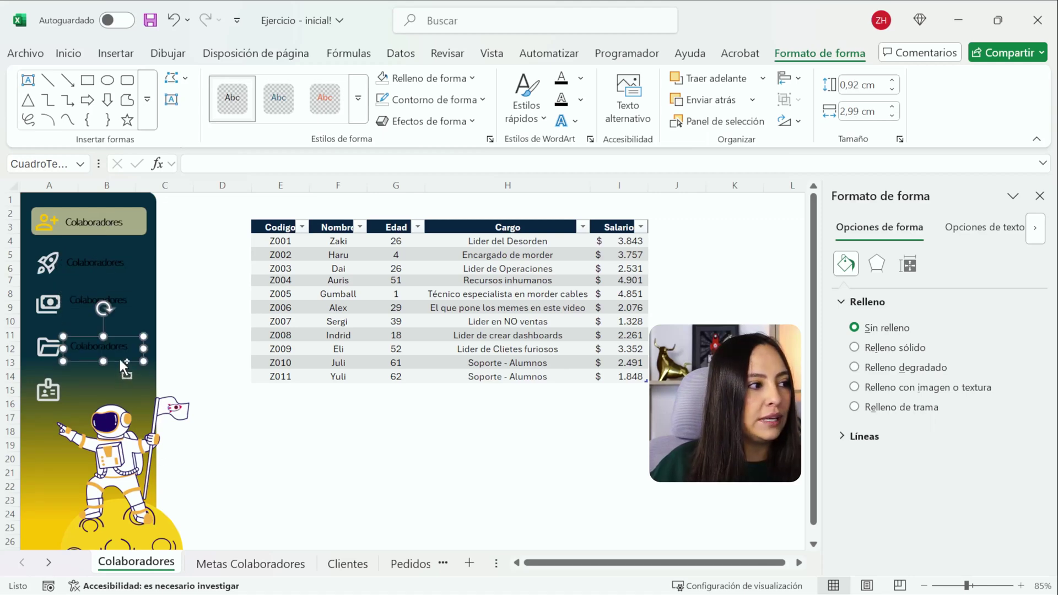
click(105, 271)
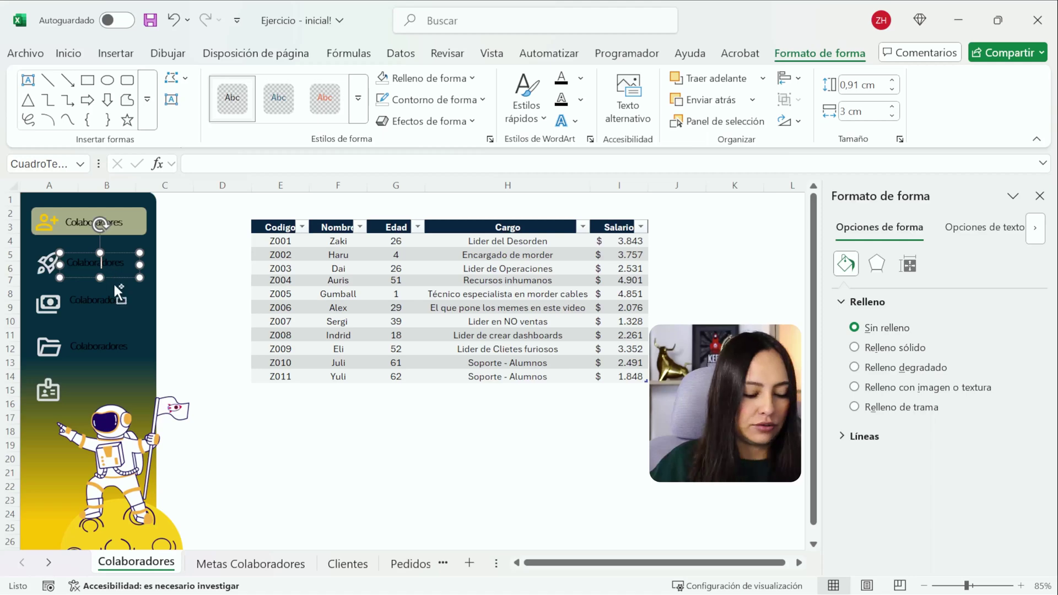
key(ctrl+z)
key(ctrl+z)
Color the rocket icon's label white and duplicate it beside the banknote, folder and badge icons
click(68, 53)
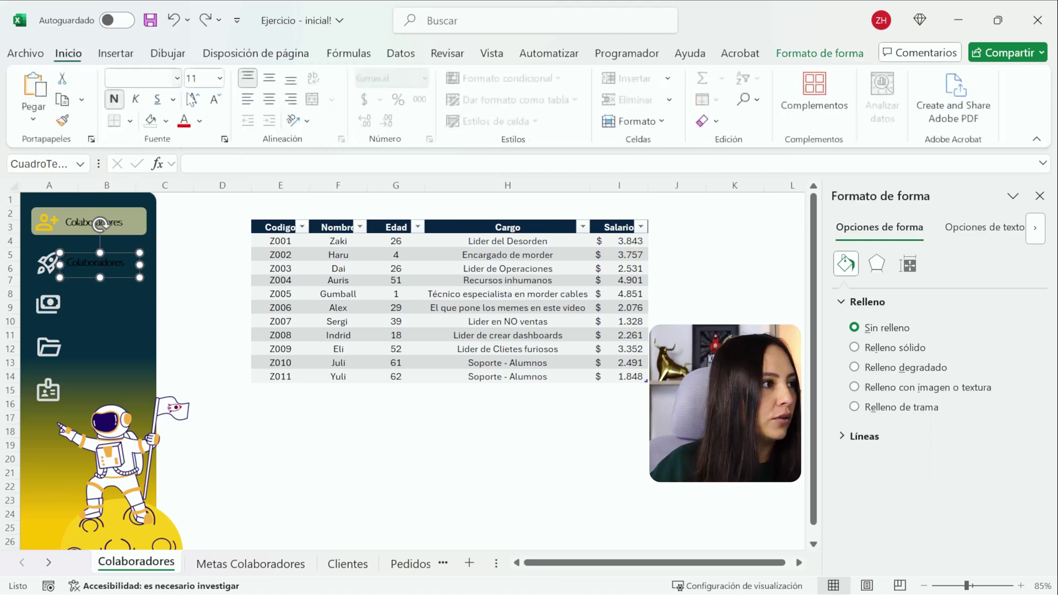
click(199, 121)
click(188, 281)
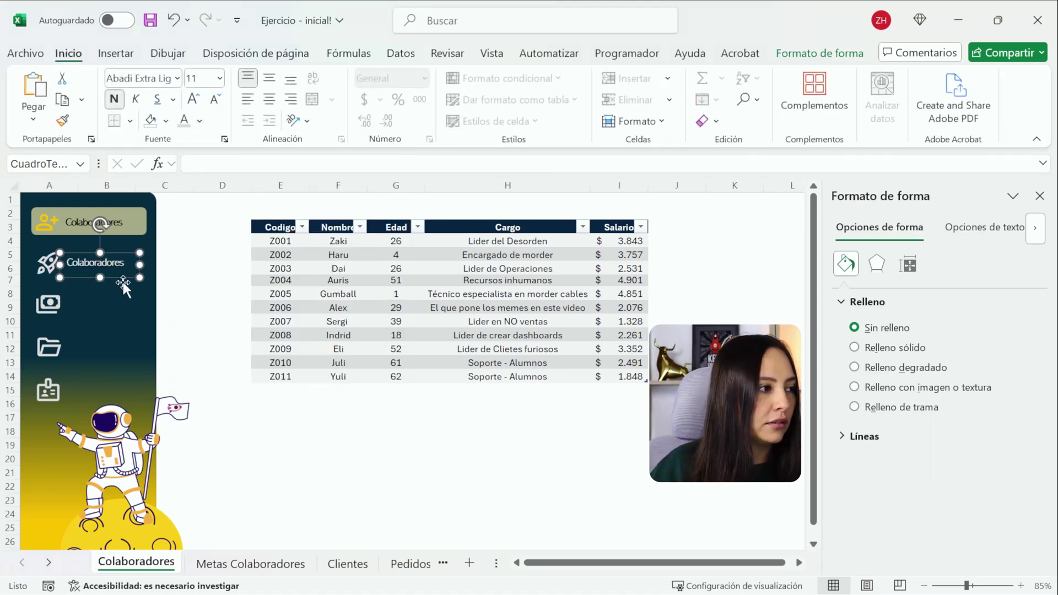
drag(124, 277, 127, 400)
click(192, 393)
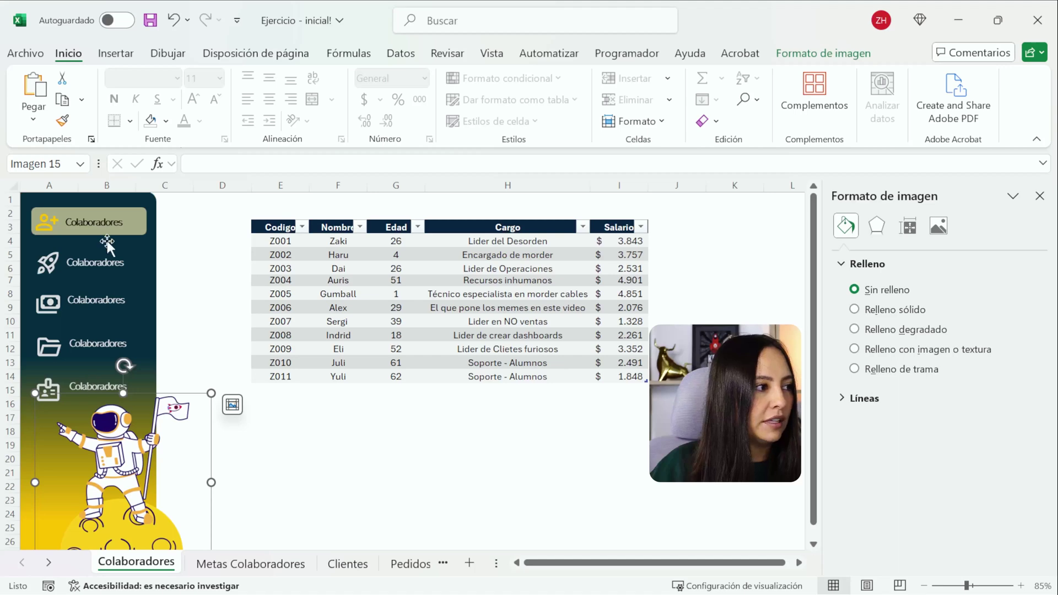
click(228, 253)
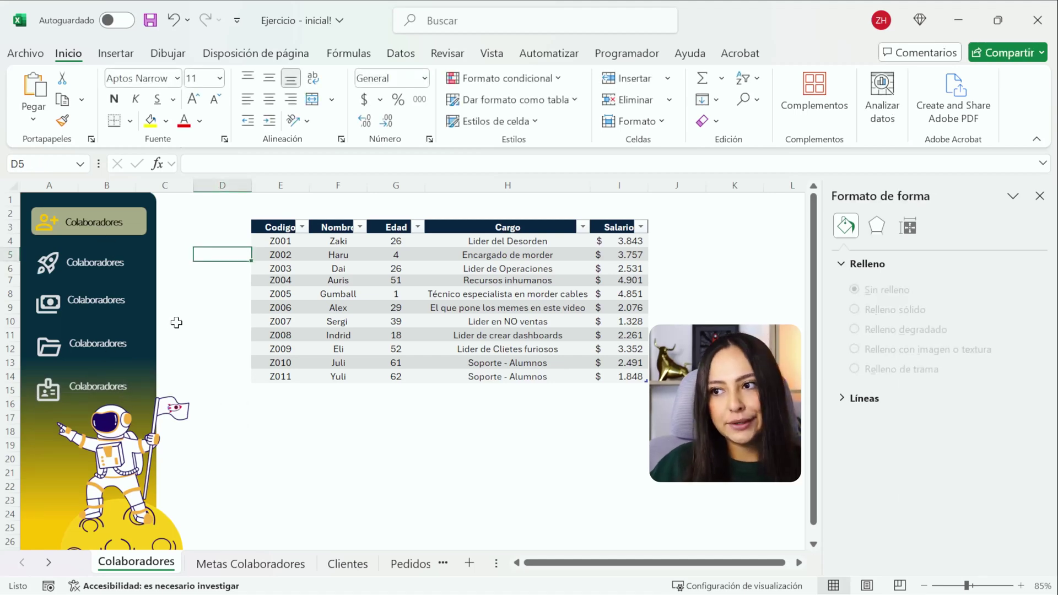
Select all five Colaboradores labels in the sidebar and align them to the left
click(95, 386)
shift+click(78, 338)
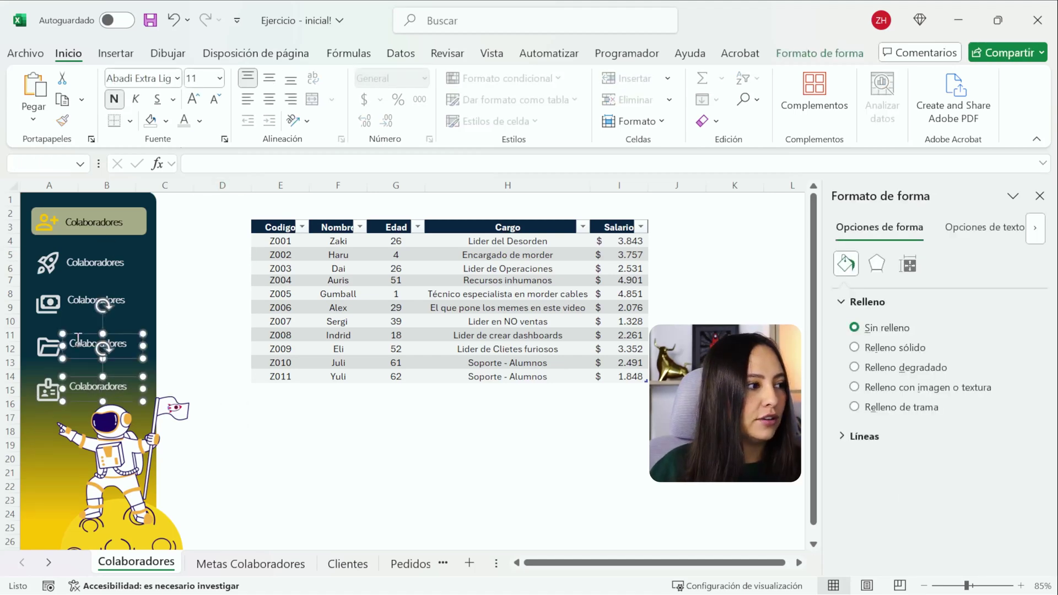
shift+click(86, 301)
shift+click(83, 262)
shift+click(81, 225)
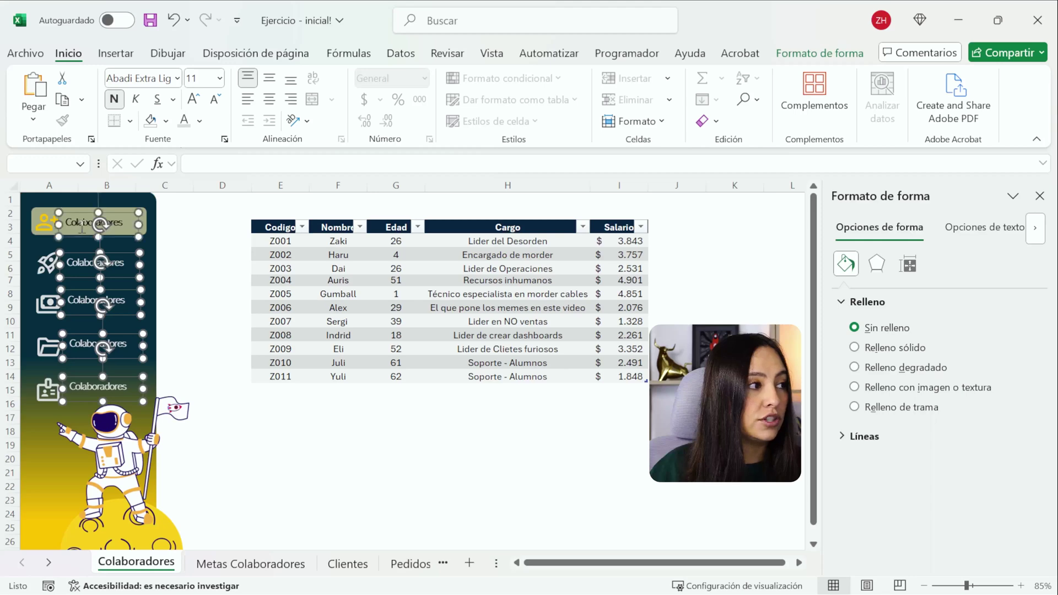
click(819, 53)
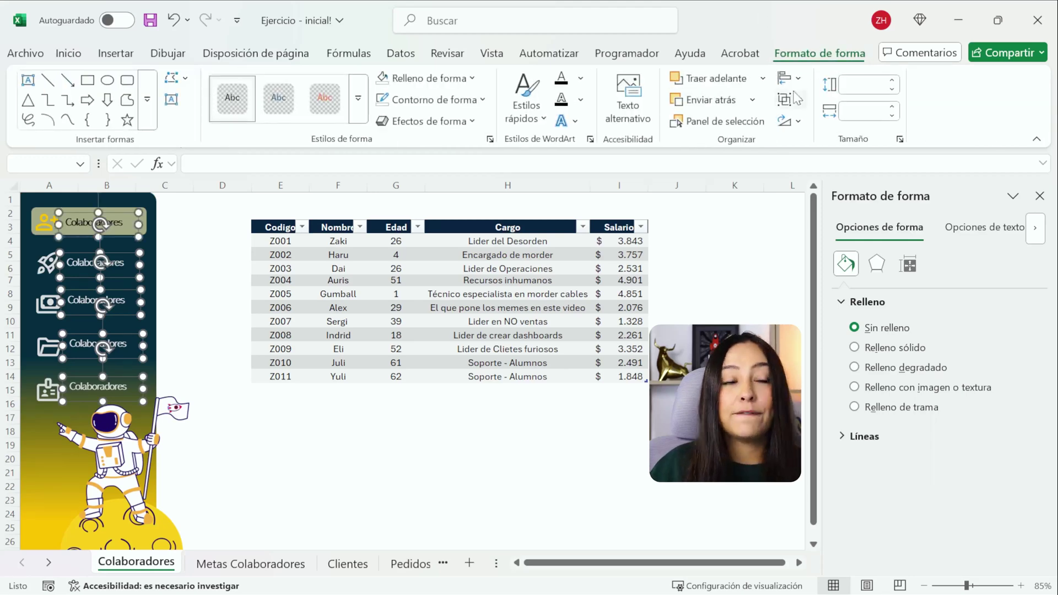
click(797, 98)
click(787, 77)
click(822, 99)
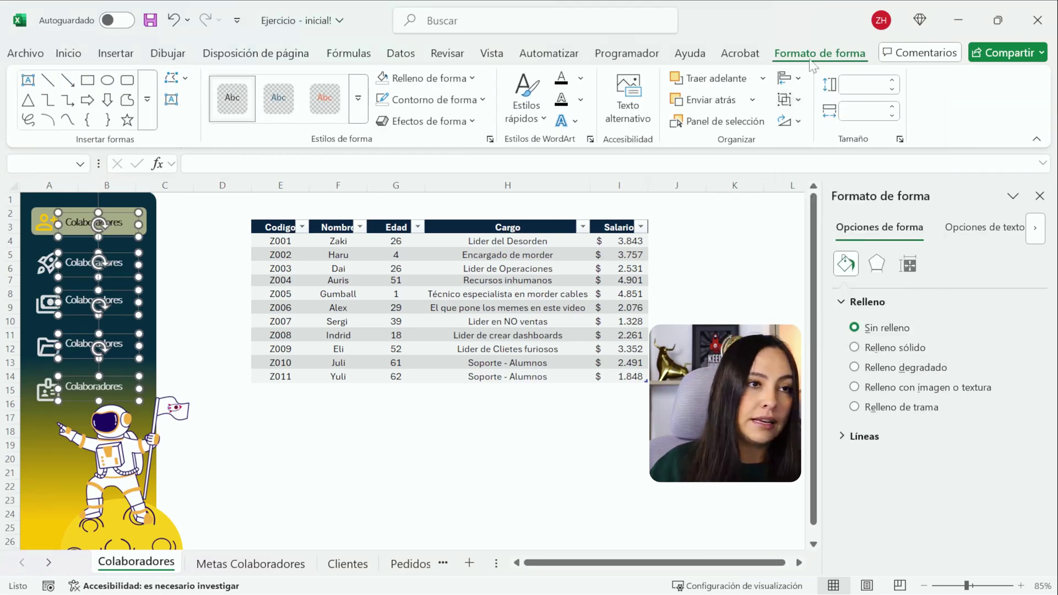
Distribute the five selected labels vertically and shift them slightly down to match the icons
click(799, 84)
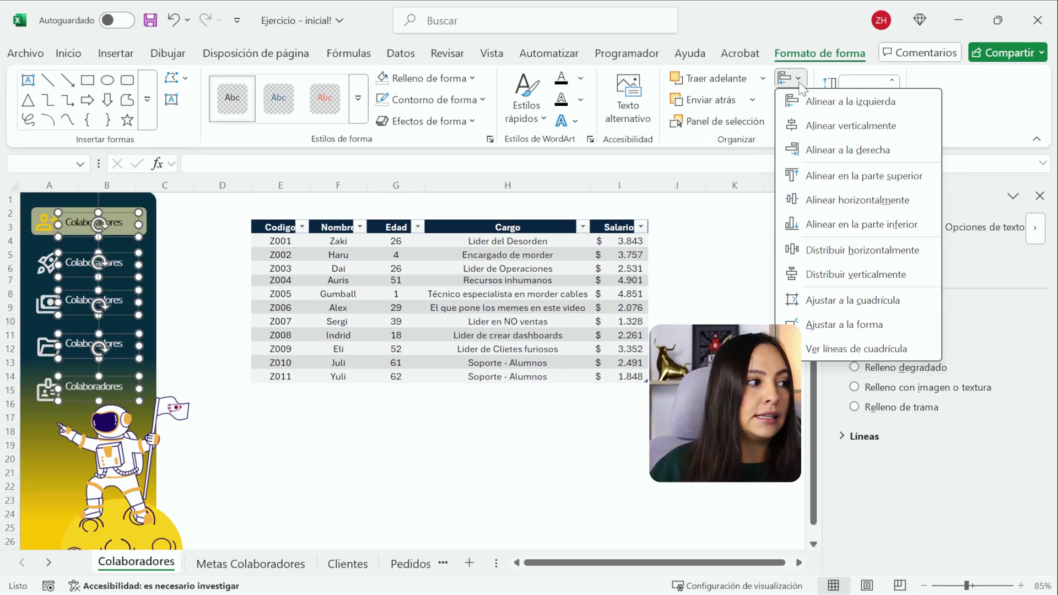
click(849, 274)
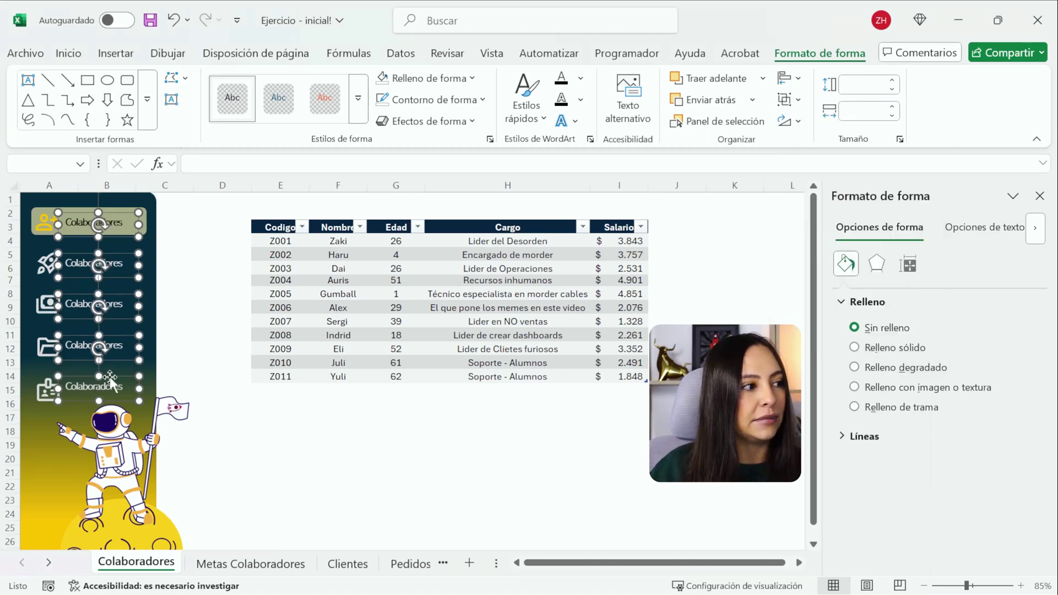
drag(110, 376, 110, 379)
click(338, 459)
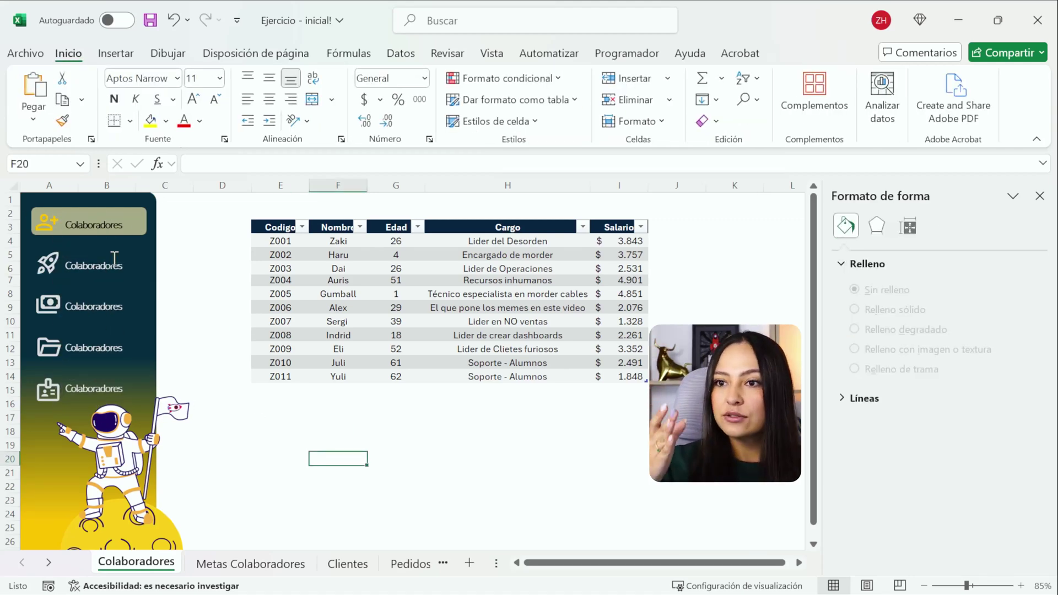
Replace the text of the label beside the rocket icon with "Metas Mensuales"
click(103, 218)
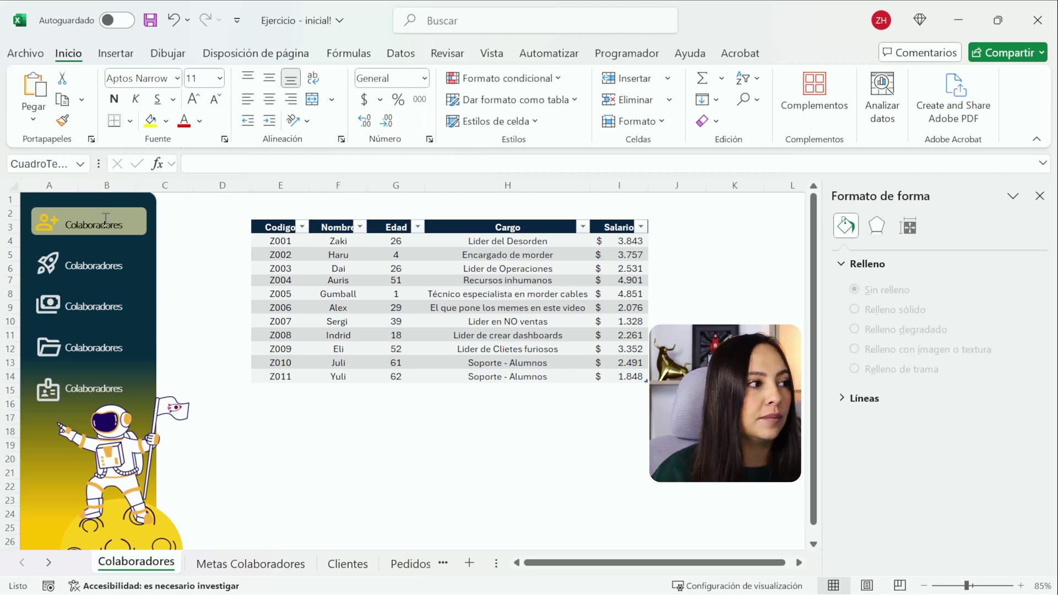
click(102, 272)
drag(68, 266, 192, 272)
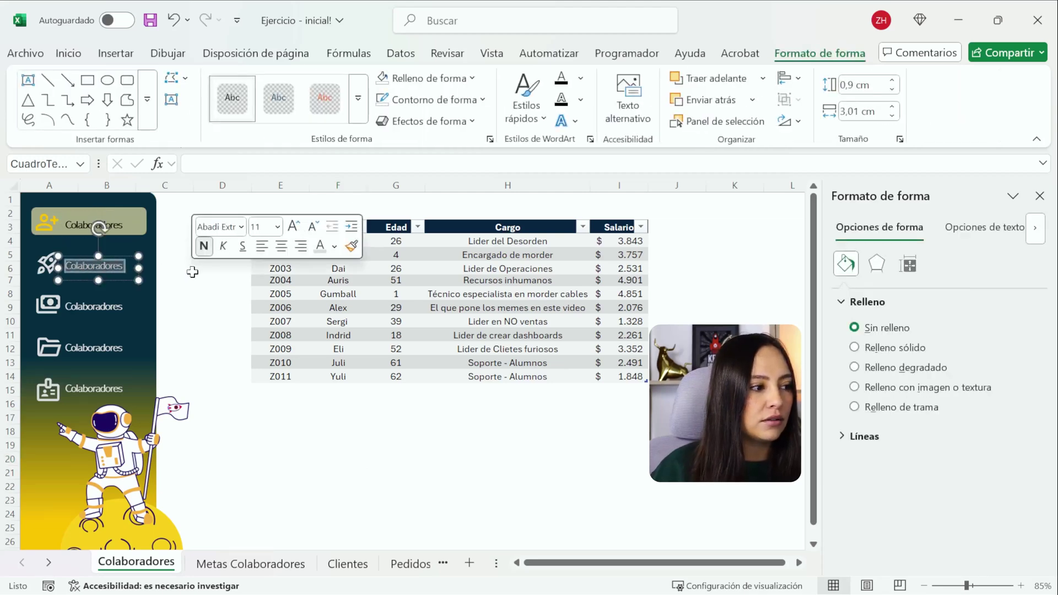
text(Metas M)
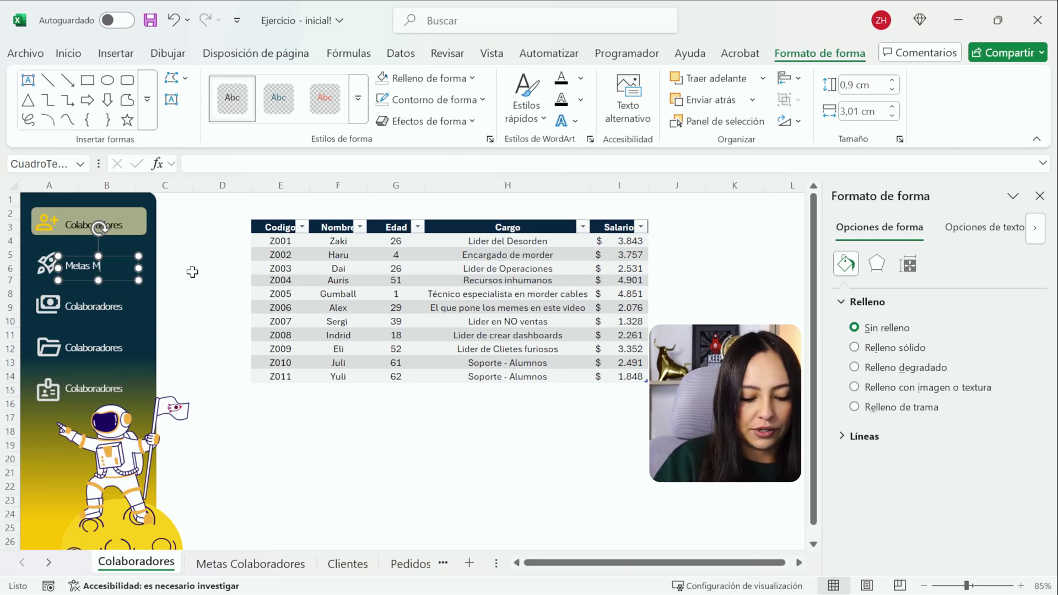
text(ensuales)
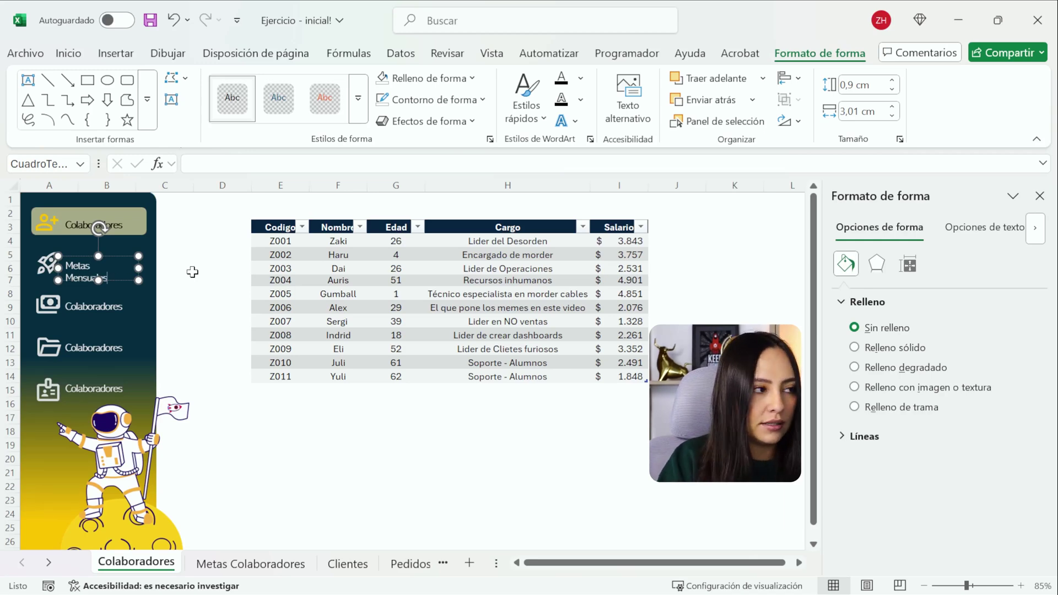
Change the banknote icon's label to "Clientes" and the folder icon's label to "Pedidos Pendientes"
click(126, 306)
drag(126, 306, 55, 307)
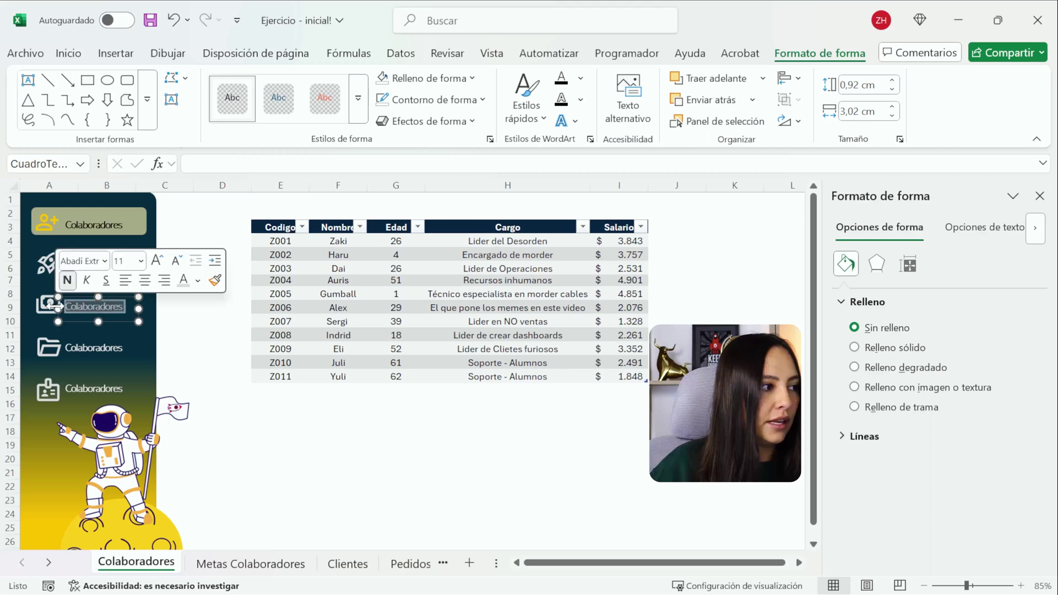
text(Clientes)
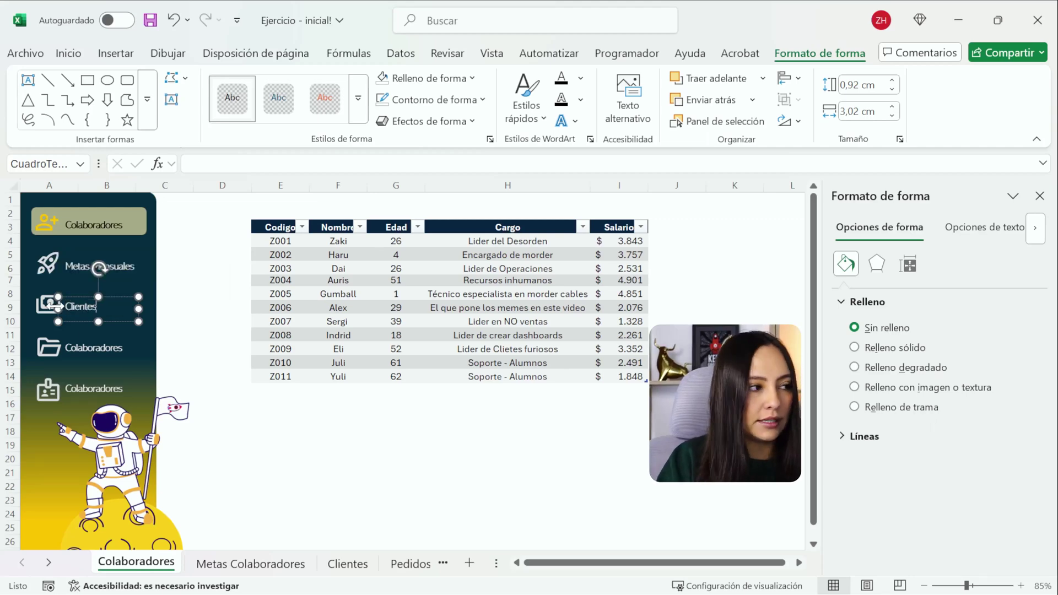
drag(65, 348, 128, 351)
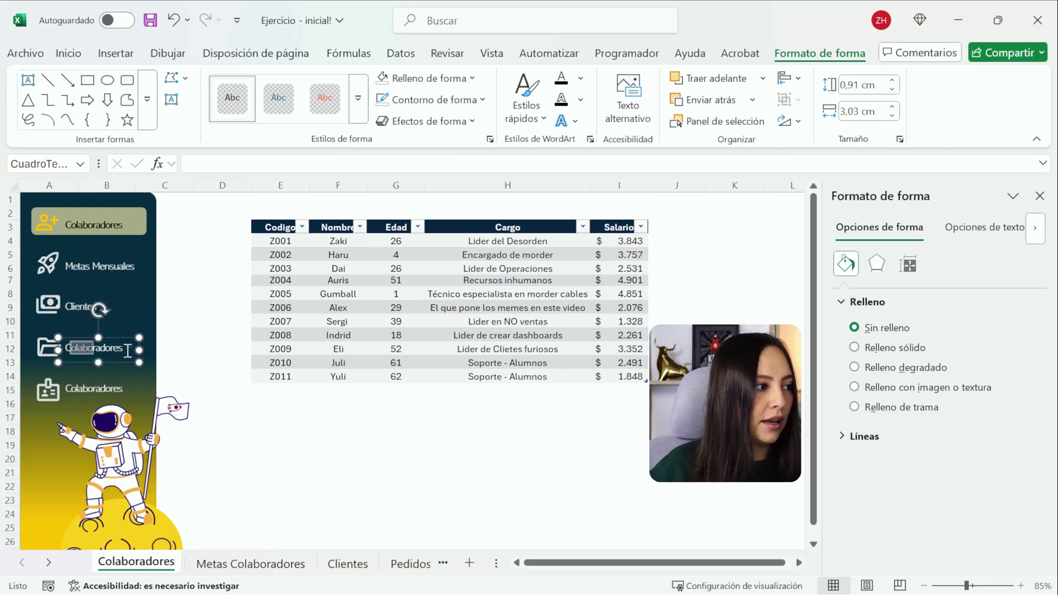
text(Pedidos Pendien)
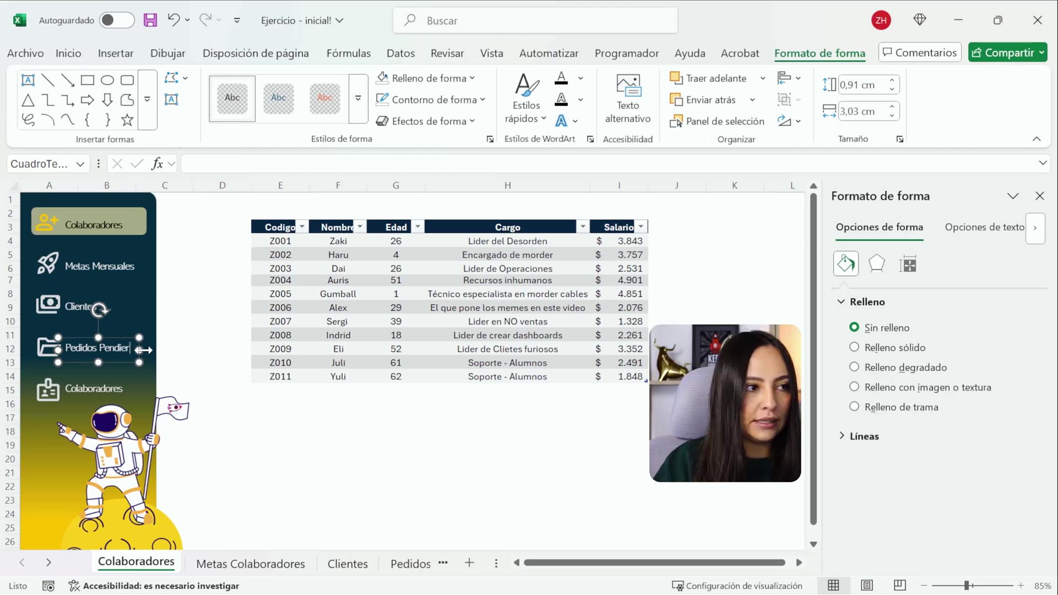
Replace the text of the label beside the badge icon with "Otros"
click(130, 390)
double_click(96, 385)
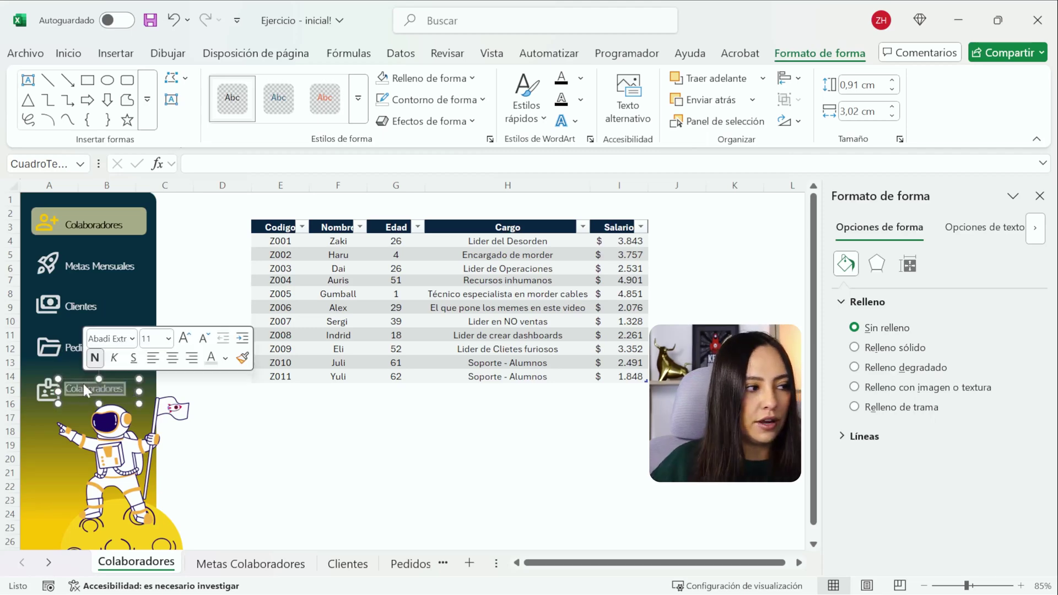
text(Otros)
Color the Colaboradores label's text with the recent golden yellow that matches its person icon
click(109, 220)
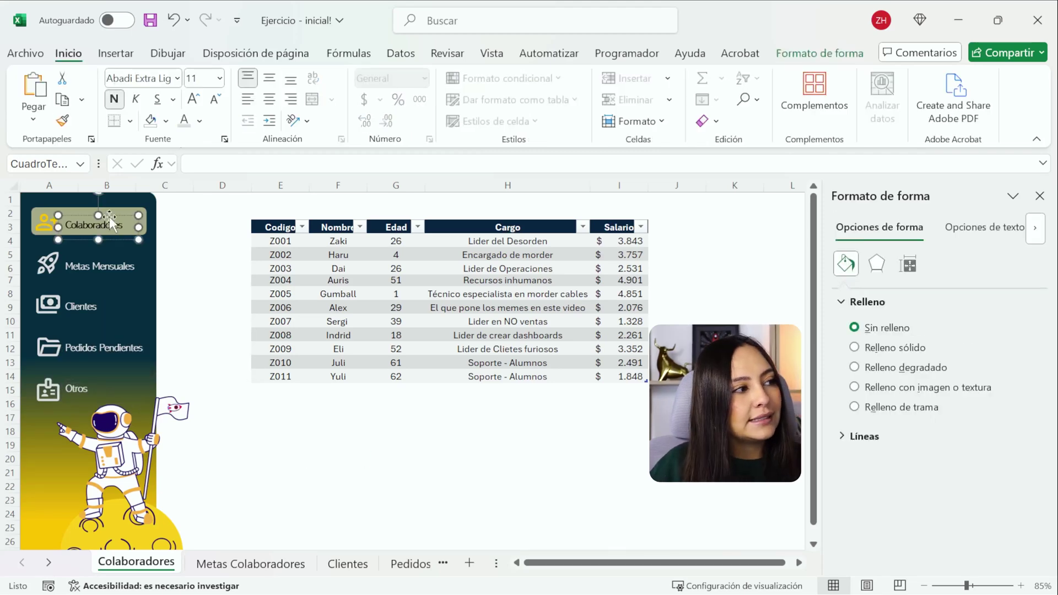
click(200, 121)
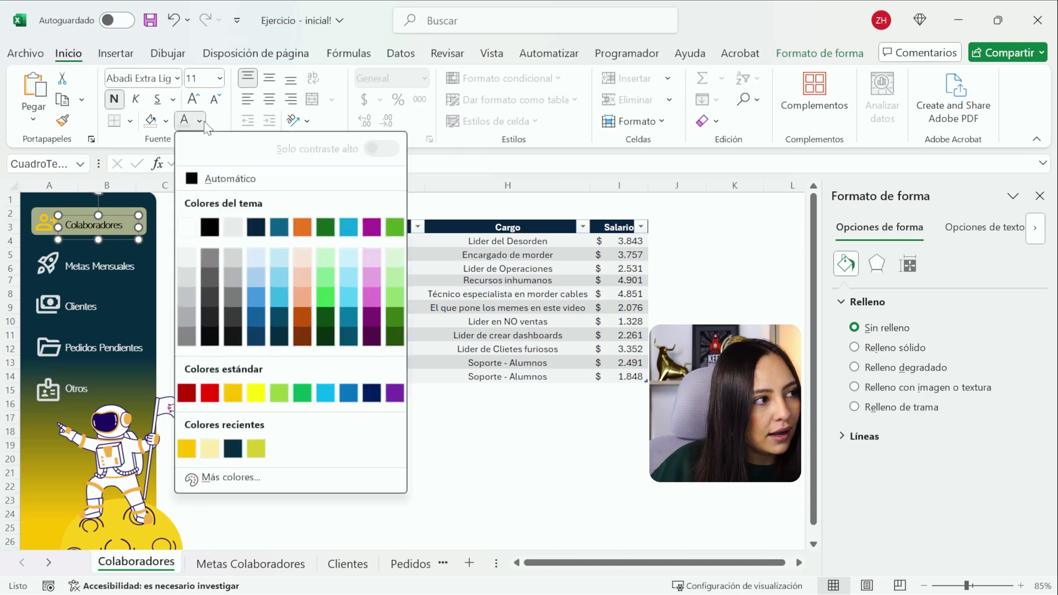
click(189, 448)
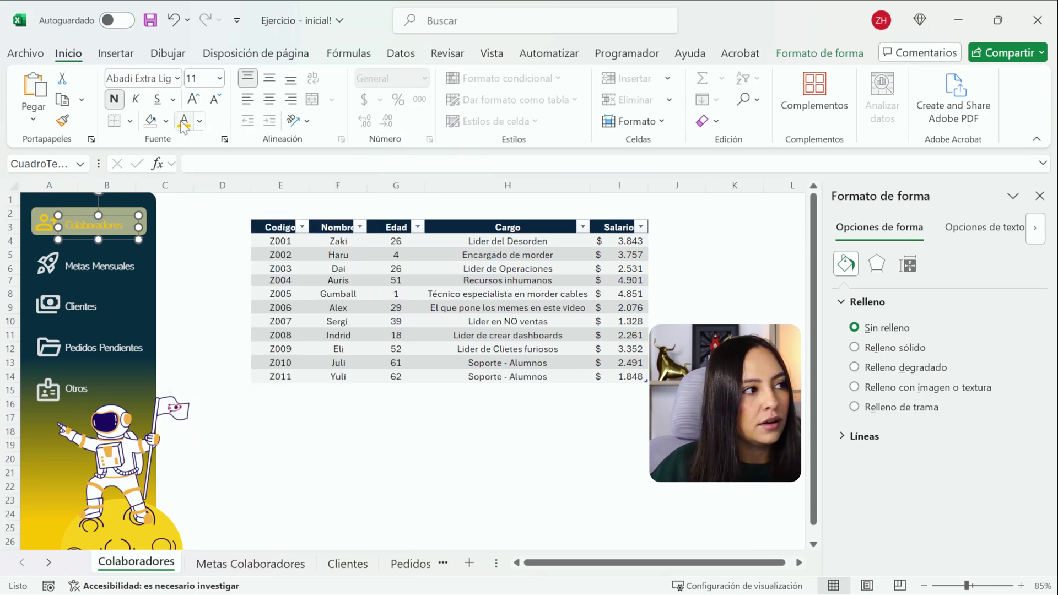
click(165, 227)
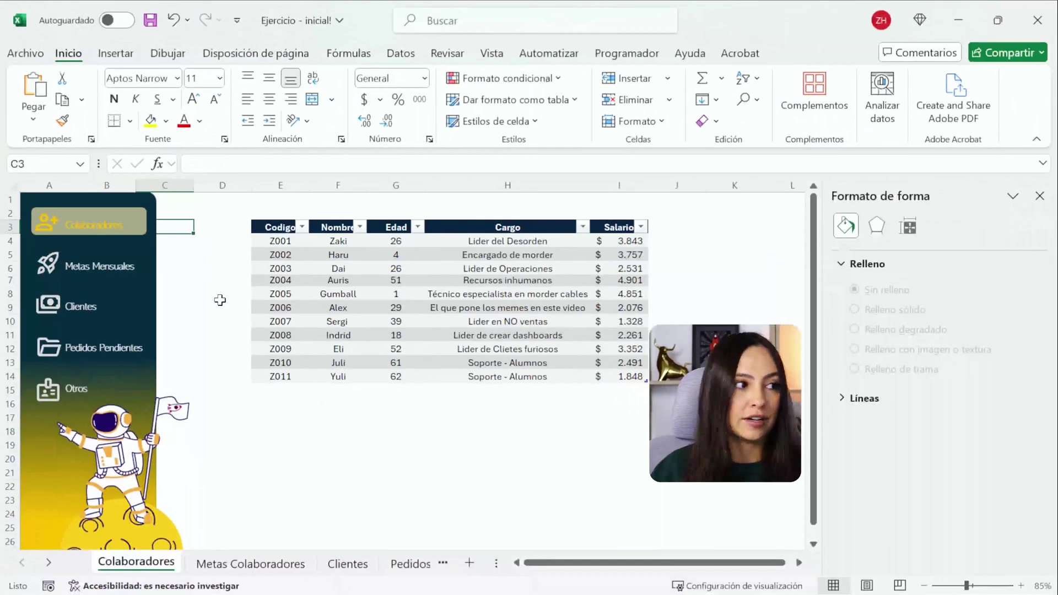
Close the shape formatting pane and leave the sidebar shapes deselected
click(220, 300)
click(1040, 196)
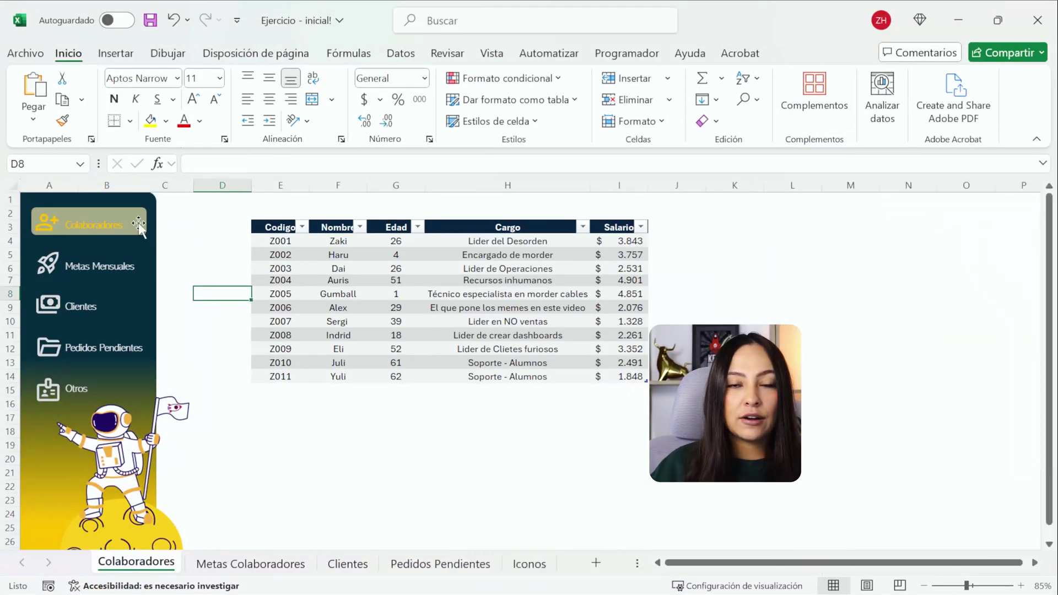
click(138, 203)
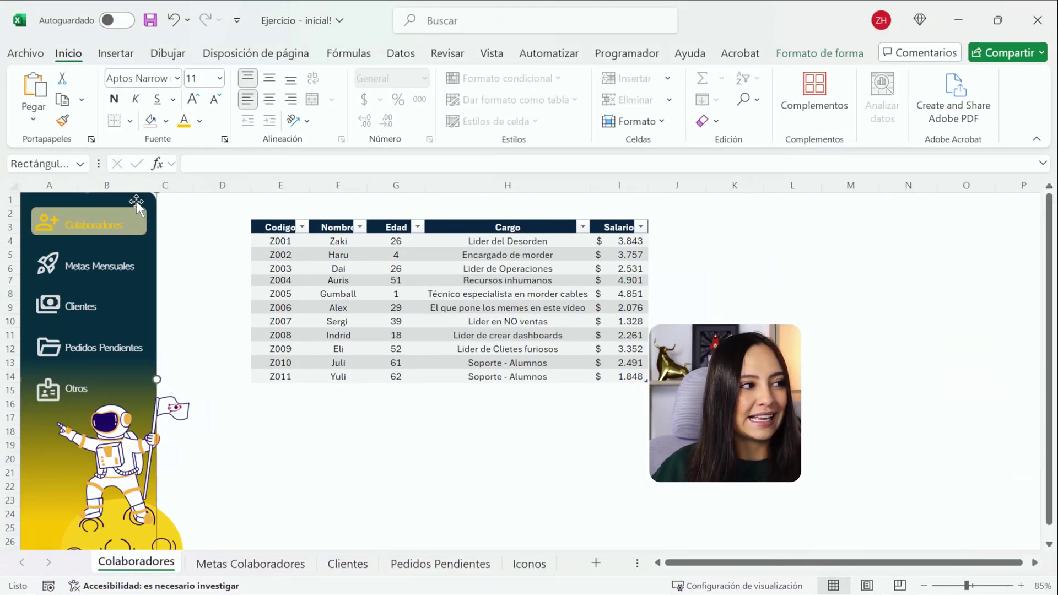
click(131, 210)
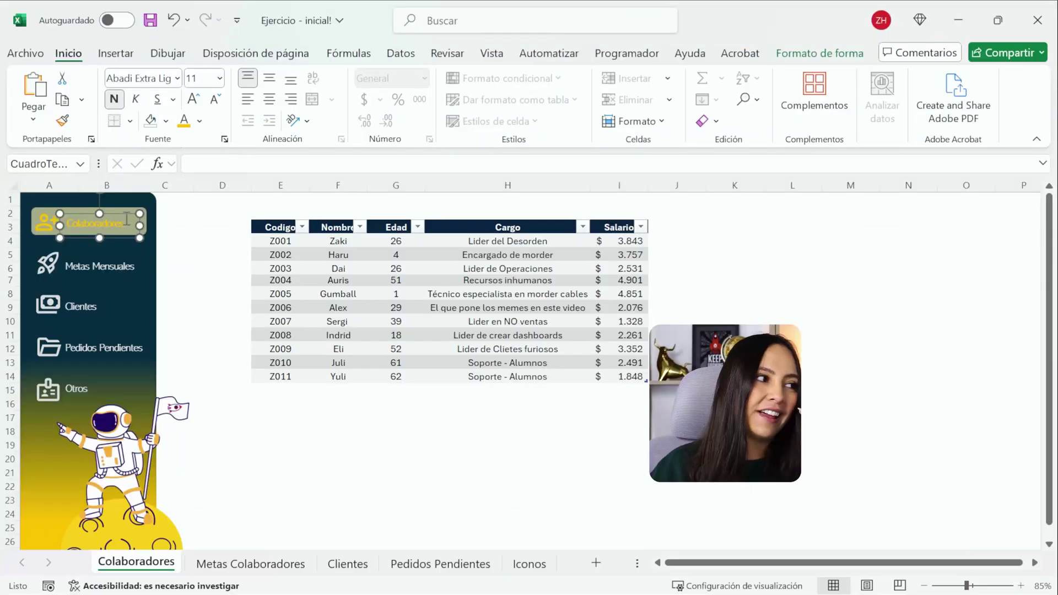
click(201, 266)
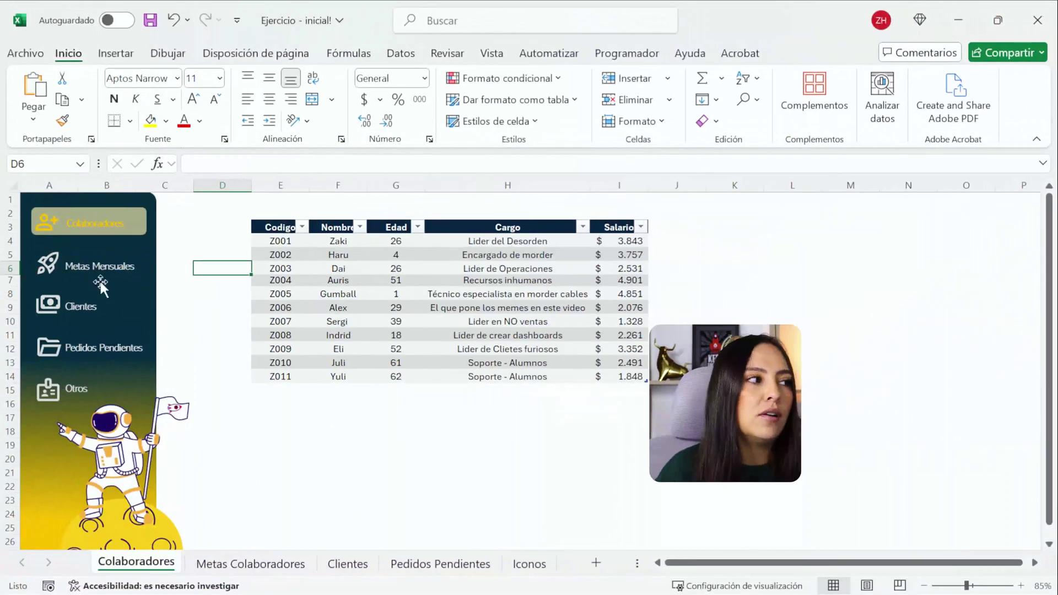
Add a hyperlink to the Colaboradores label that leads to the Colaboradores sheet within this document
click(74, 214)
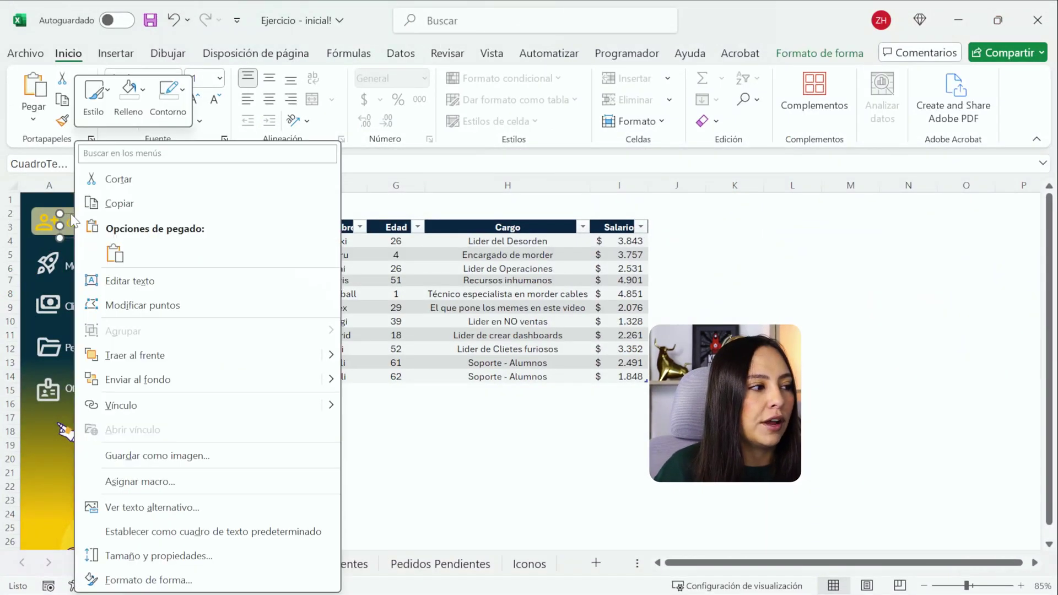
right_click(74, 213)
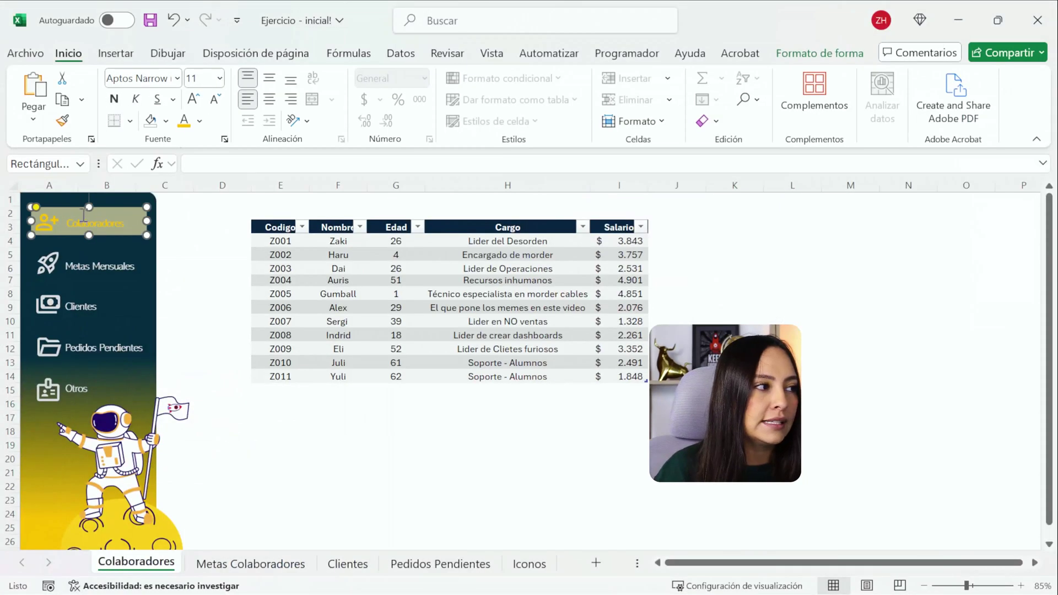
click(90, 222)
right_click(87, 218)
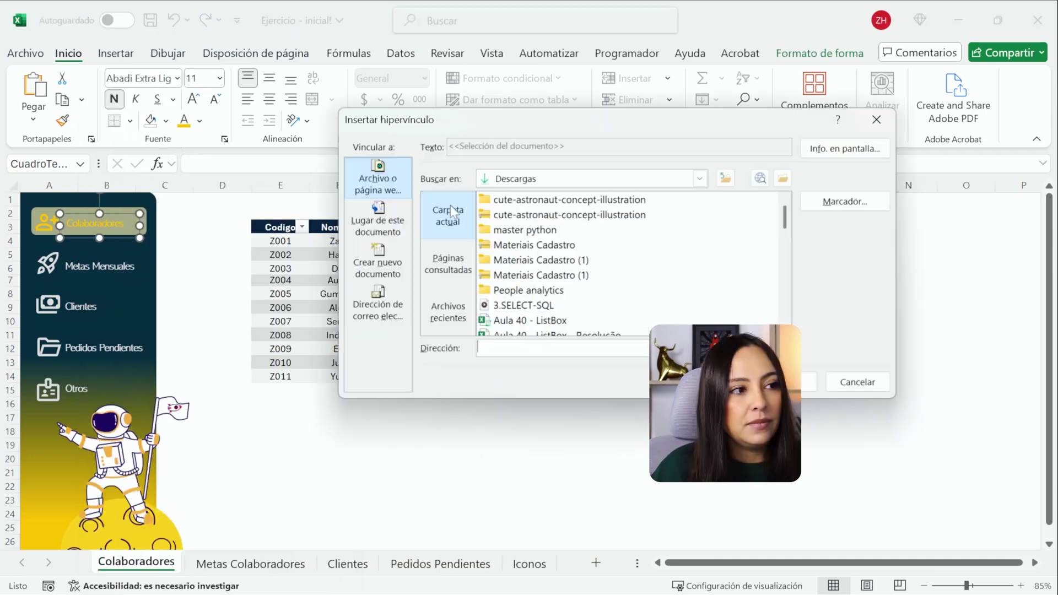
click(177, 398)
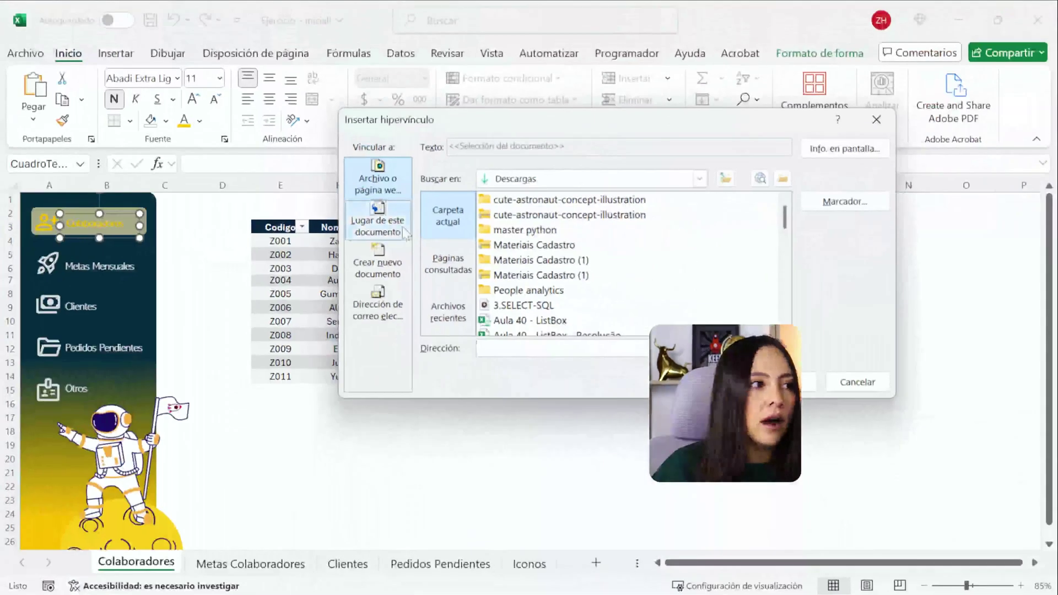
click(435, 256)
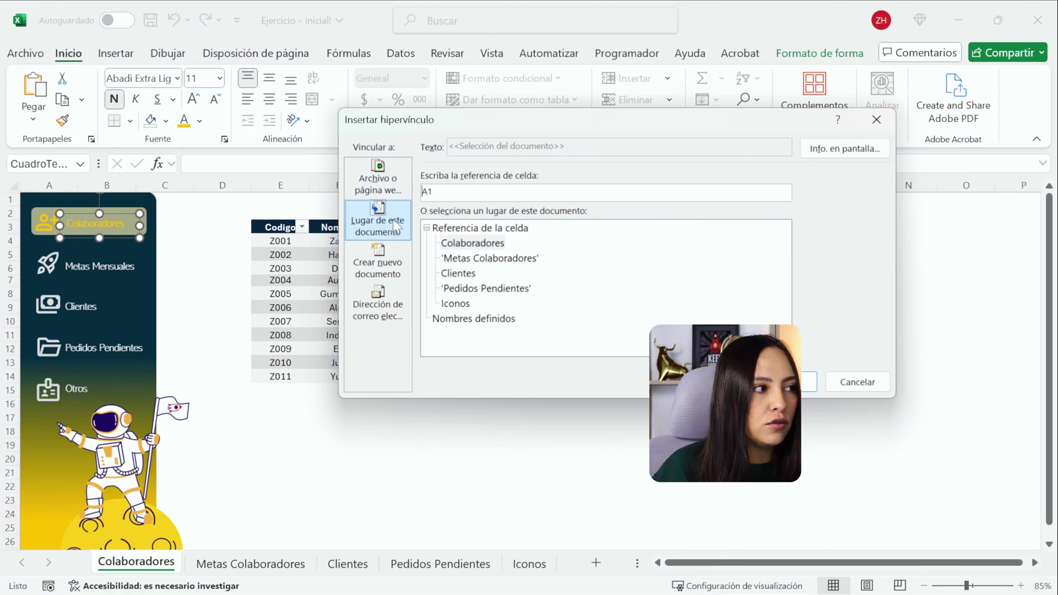
click(490, 246)
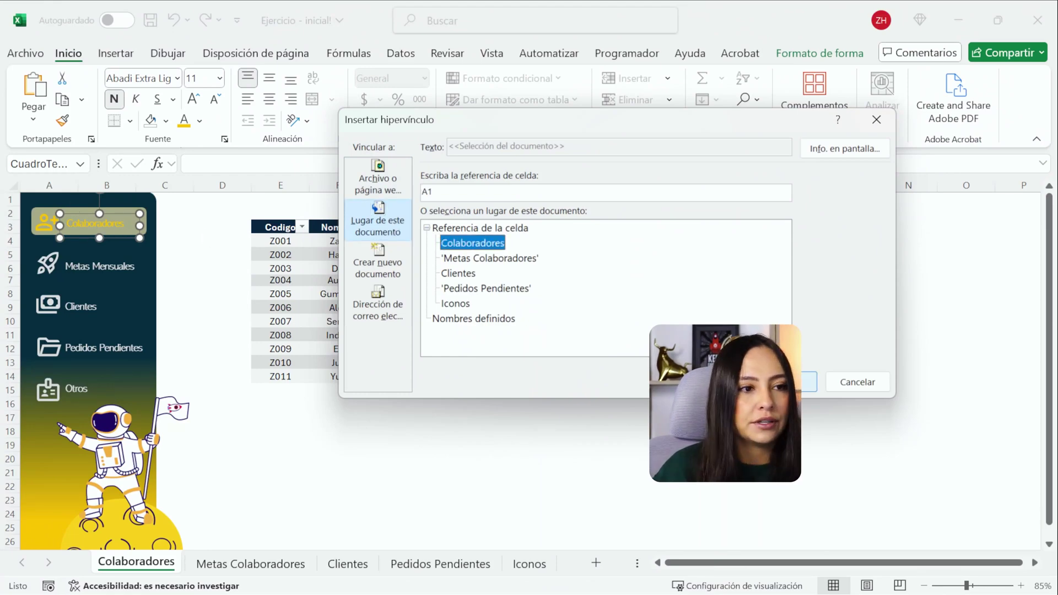
click(786, 382)
Link the golden person icon to the Colaboradores sheet as a place in this document
click(47, 222)
right_click(48, 222)
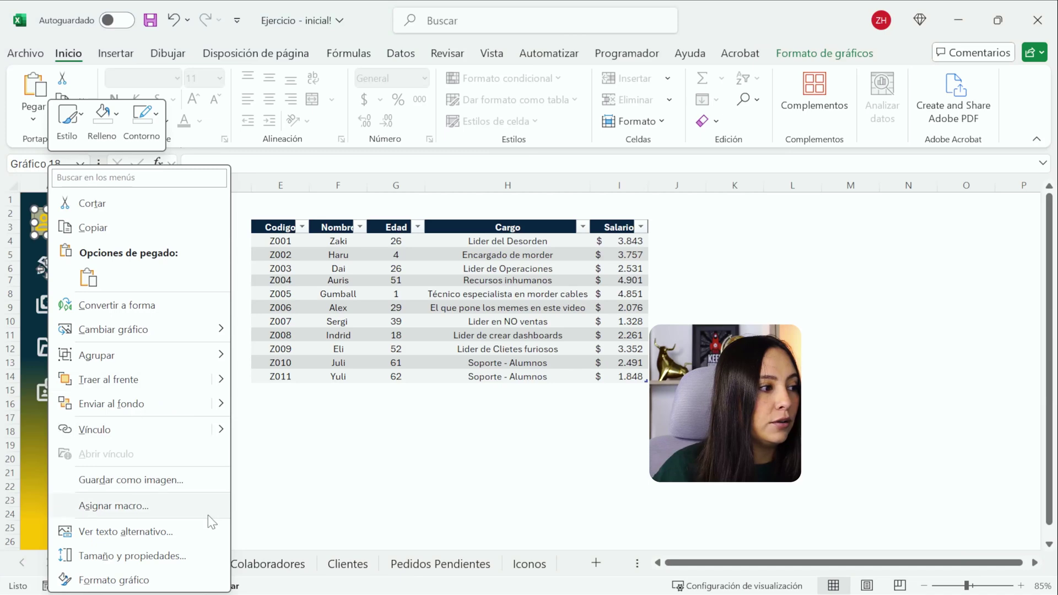
click(142, 429)
click(375, 225)
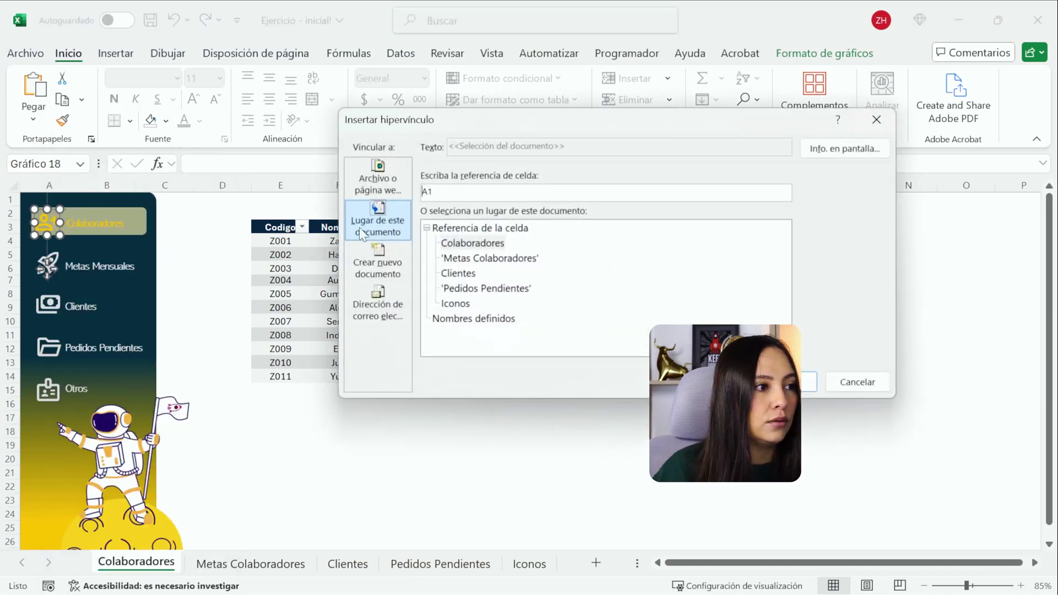
click(479, 249)
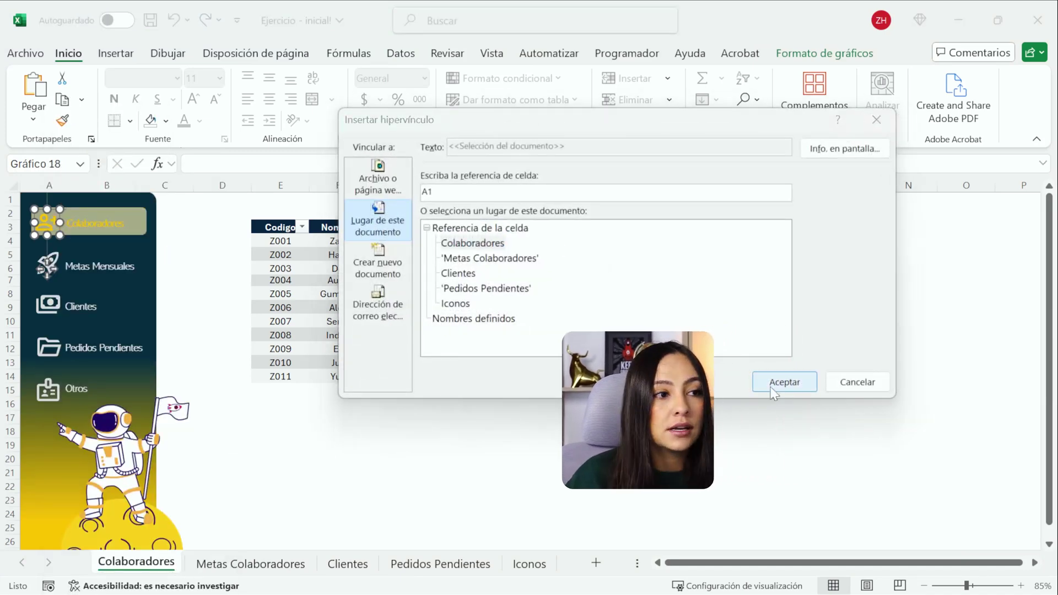
click(783, 382)
Add a hyperlink from the Metas Mensuales label to the Metas Colaboradores sheet of this workbook
click(70, 258)
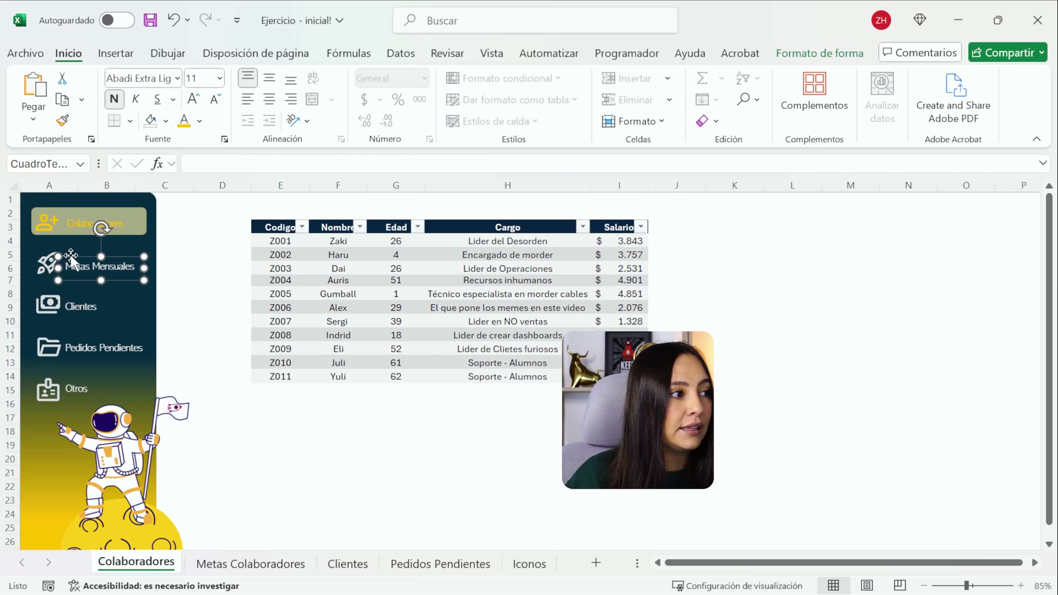
right_click(73, 259)
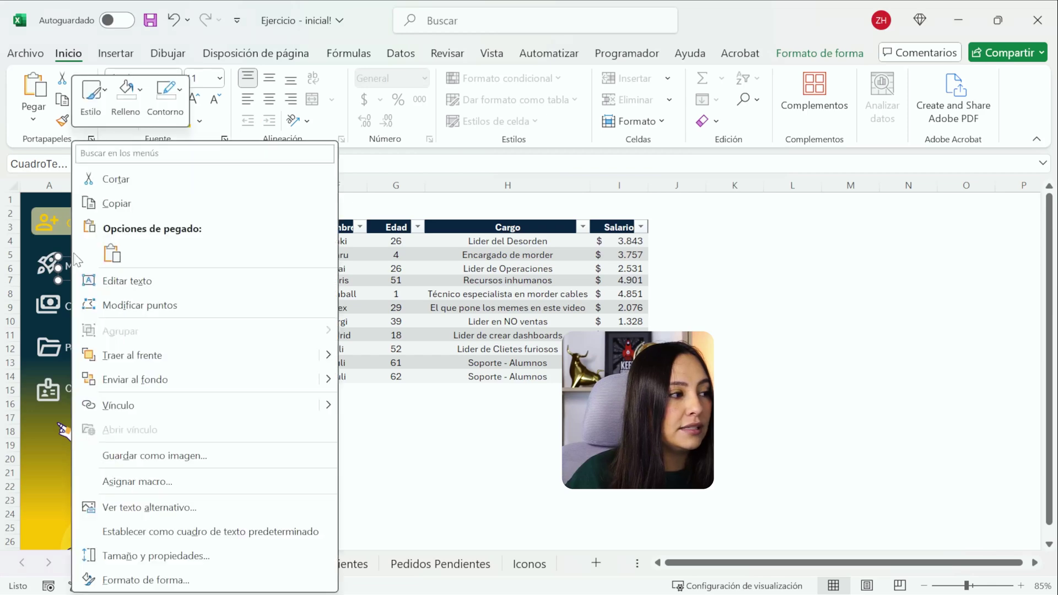
click(134, 405)
click(489, 258)
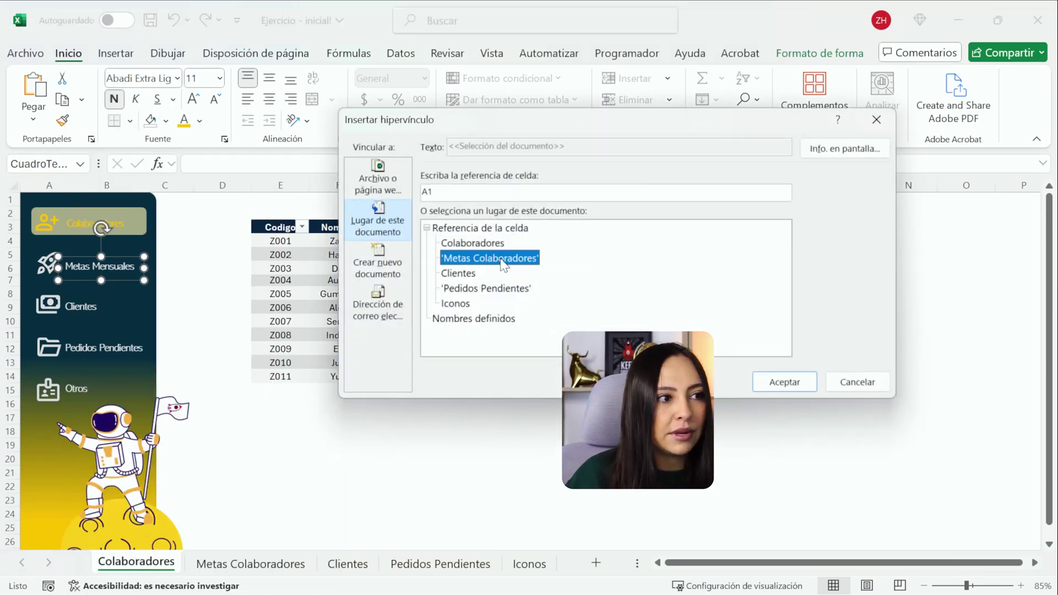
click(787, 384)
Link the rocket icon to the Metas Colaboradores sheet of this workbook
click(50, 272)
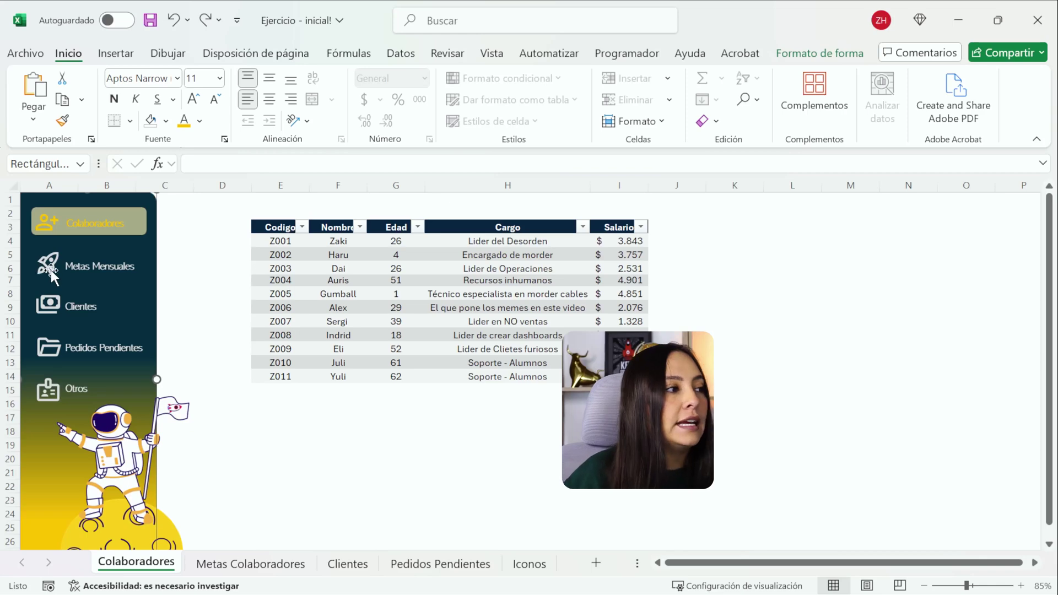
click(49, 270)
right_click(48, 272)
click(94, 324)
right_click(48, 270)
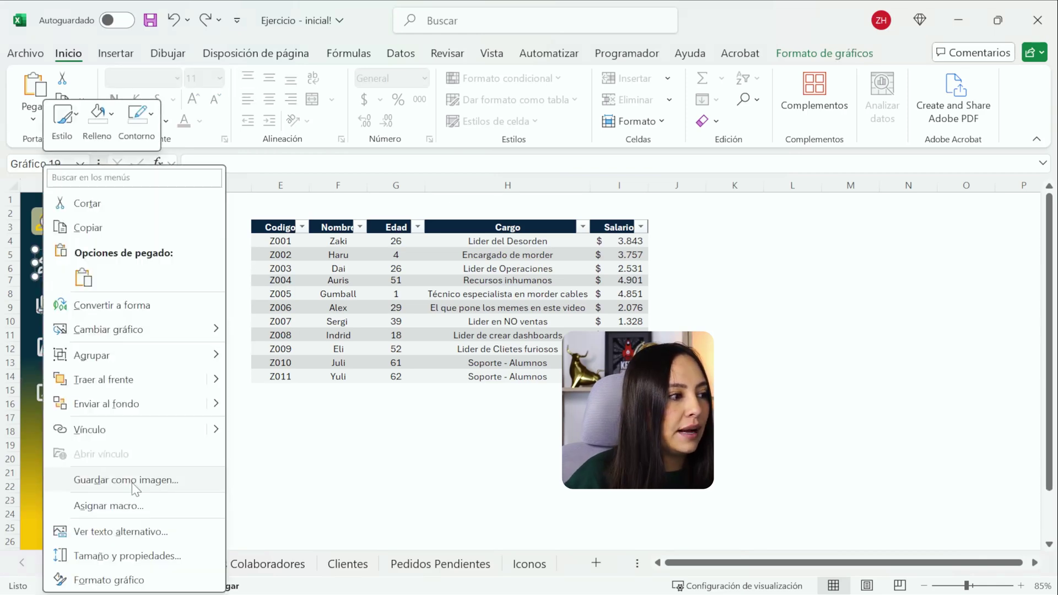
click(121, 432)
click(459, 274)
click(490, 259)
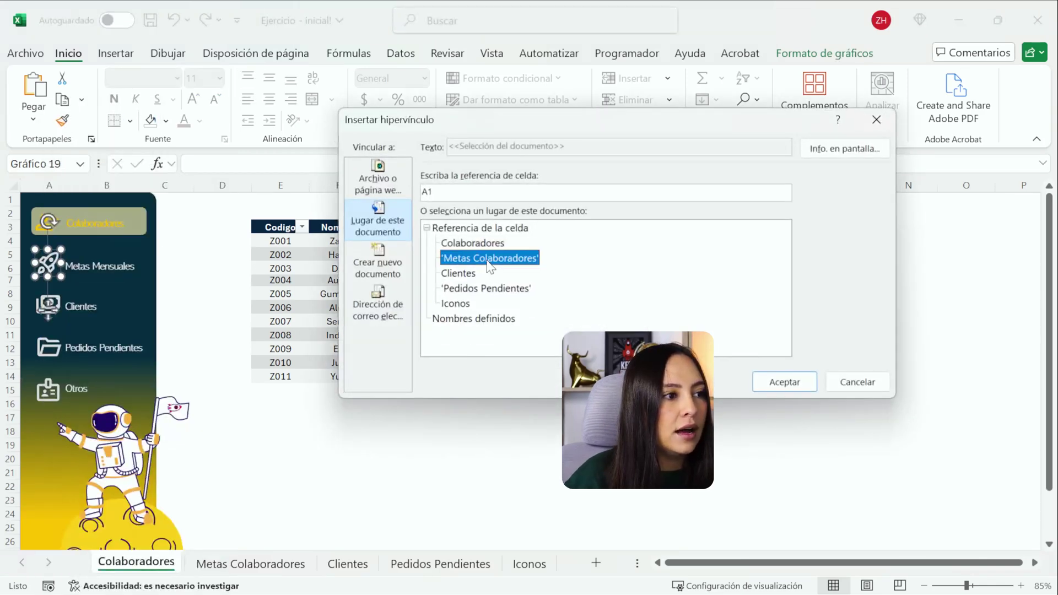
click(785, 382)
click(222, 376)
Add a hyperlink from the Clientes label's text box to the Clientes sheet of this workbook
right_click(89, 306)
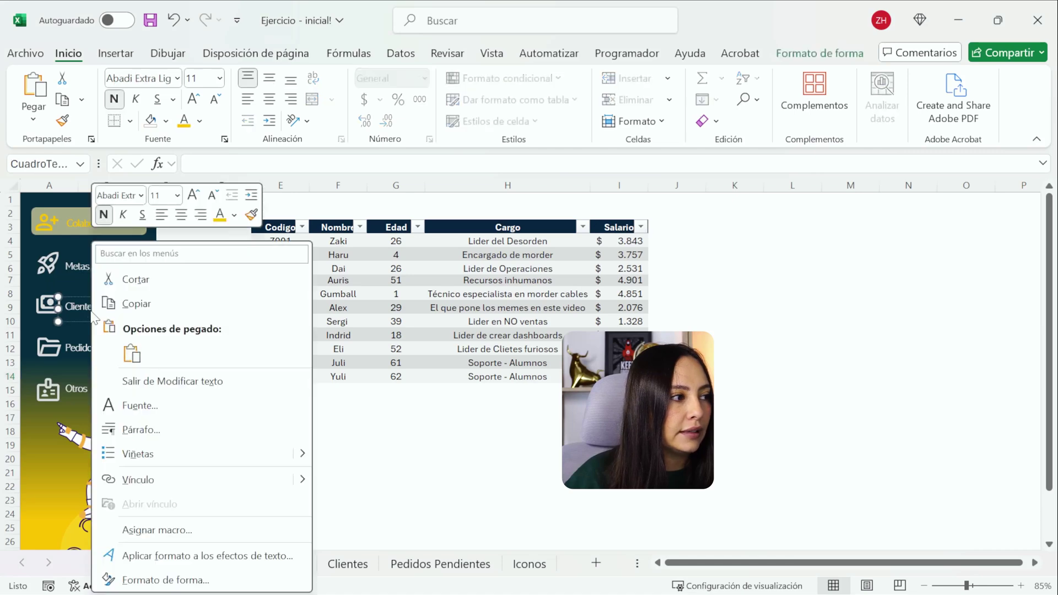
click(69, 322)
right_click(69, 322)
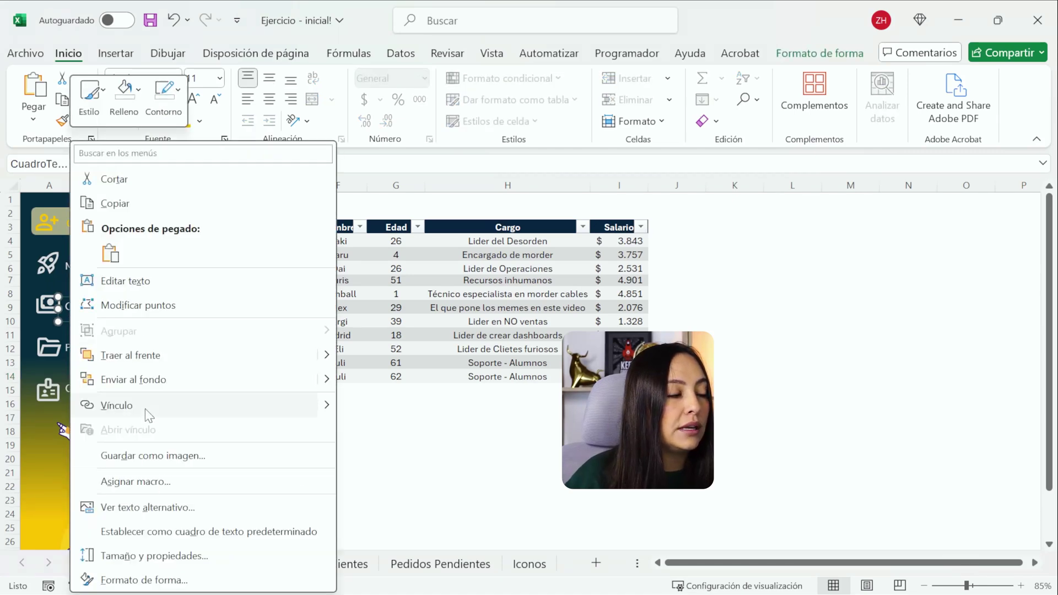
click(110, 404)
click(479, 274)
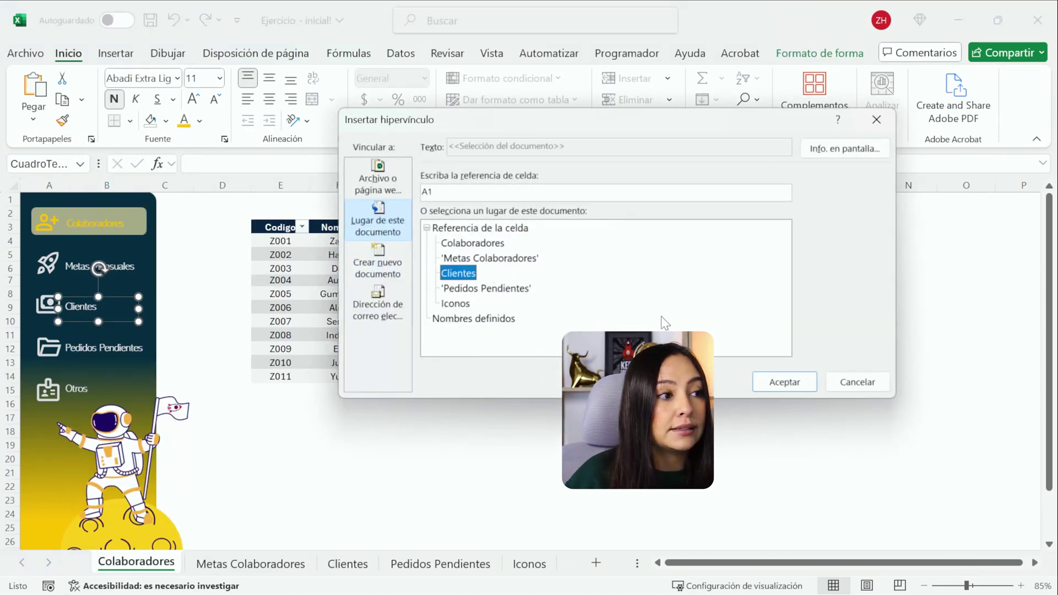
click(803, 384)
click(205, 319)
Link the banknote icon to the Clientes sheet of this workbook
right_click(49, 316)
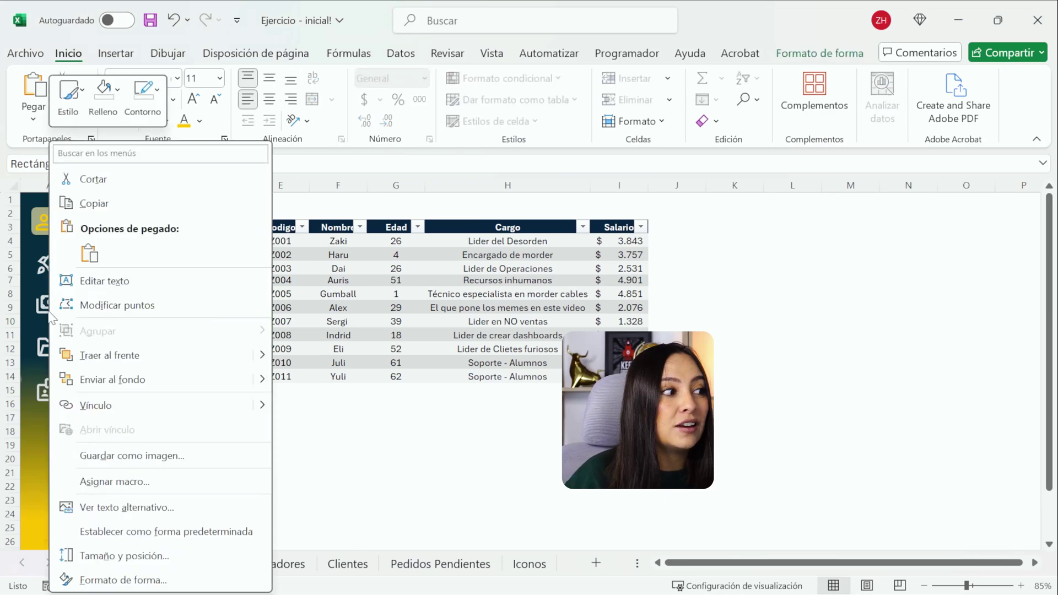
click(42, 315)
click(43, 308)
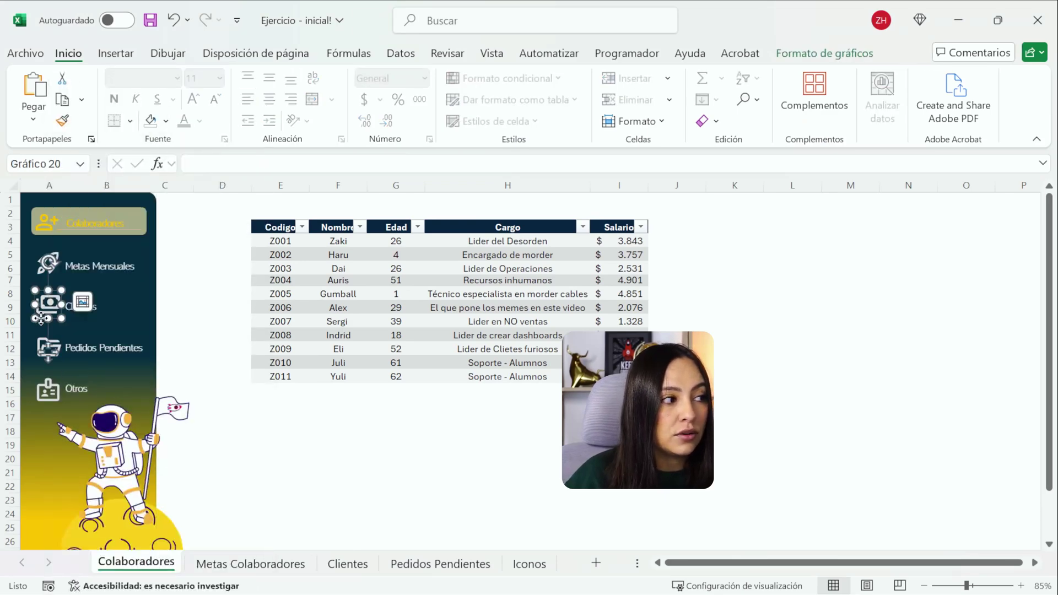
right_click(41, 318)
click(105, 433)
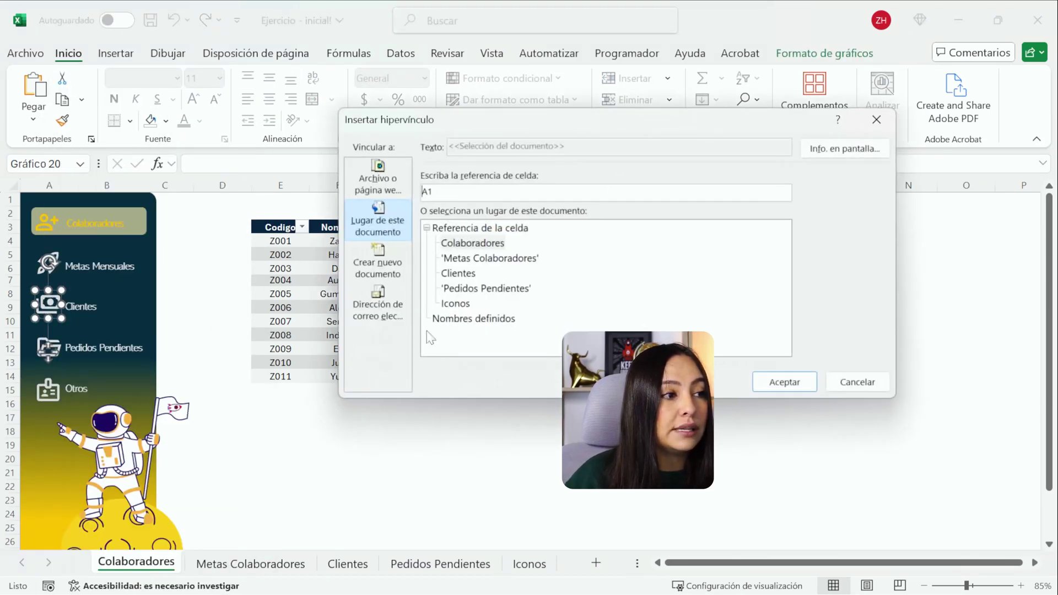
click(466, 274)
click(784, 382)
click(338, 451)
Add a hyperlink from the Pedidos Pendientes label to the Pedidos Pendientes sheet of this workbook
click(80, 346)
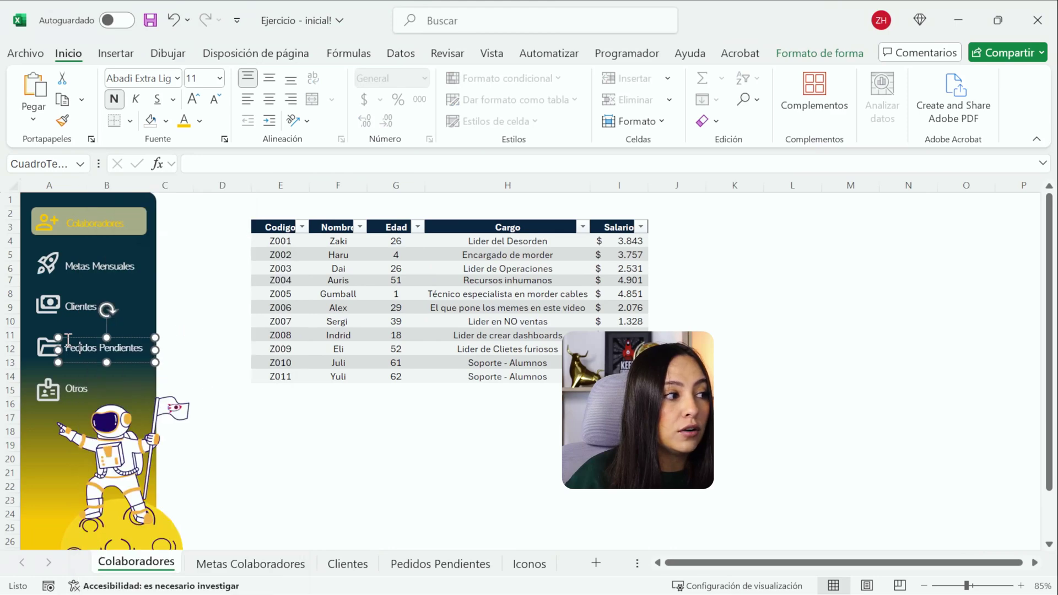
right_click(66, 342)
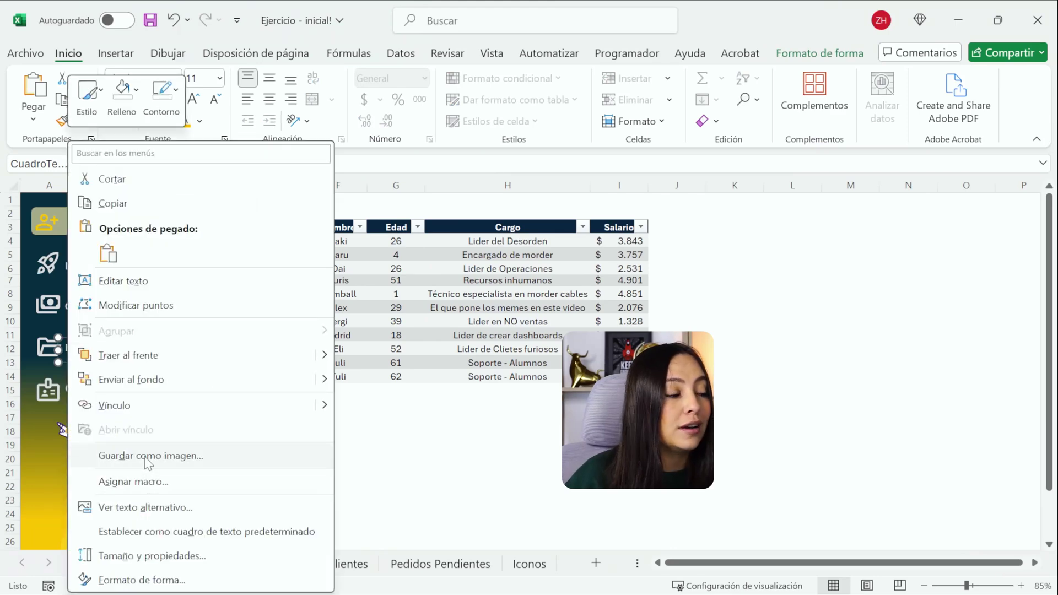
click(137, 408)
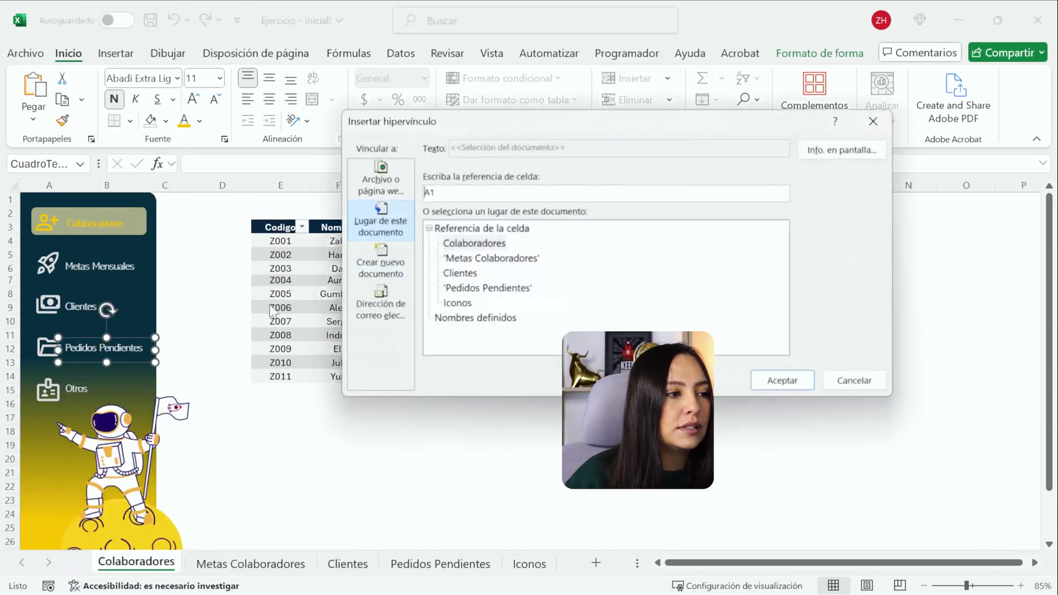
click(473, 292)
key(Return)
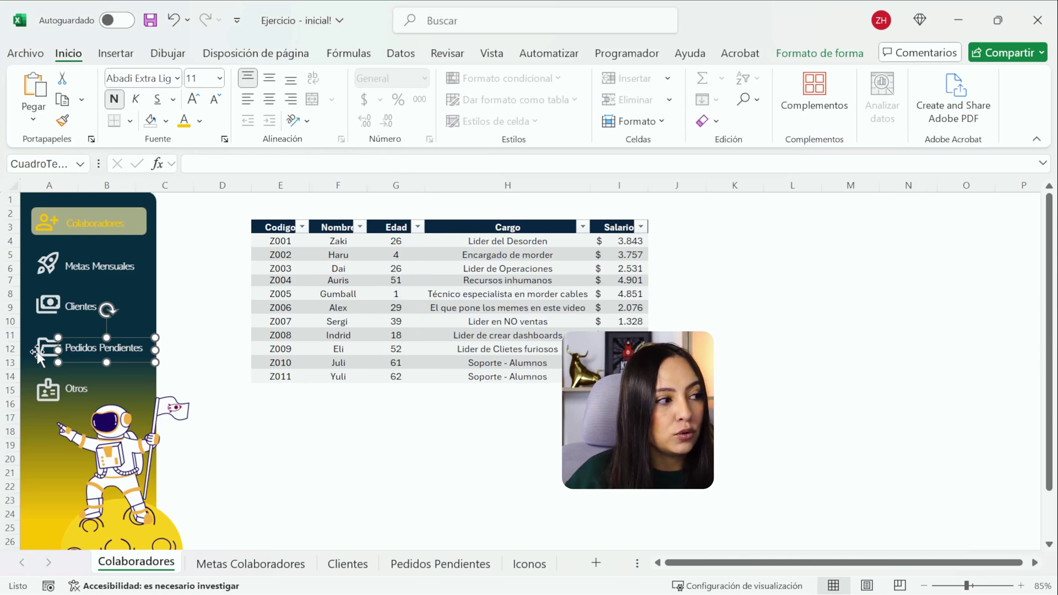
Link the folder icon to the Pedidos Pendientes sheet of this workbook
click(38, 356)
right_click(42, 362)
click(99, 410)
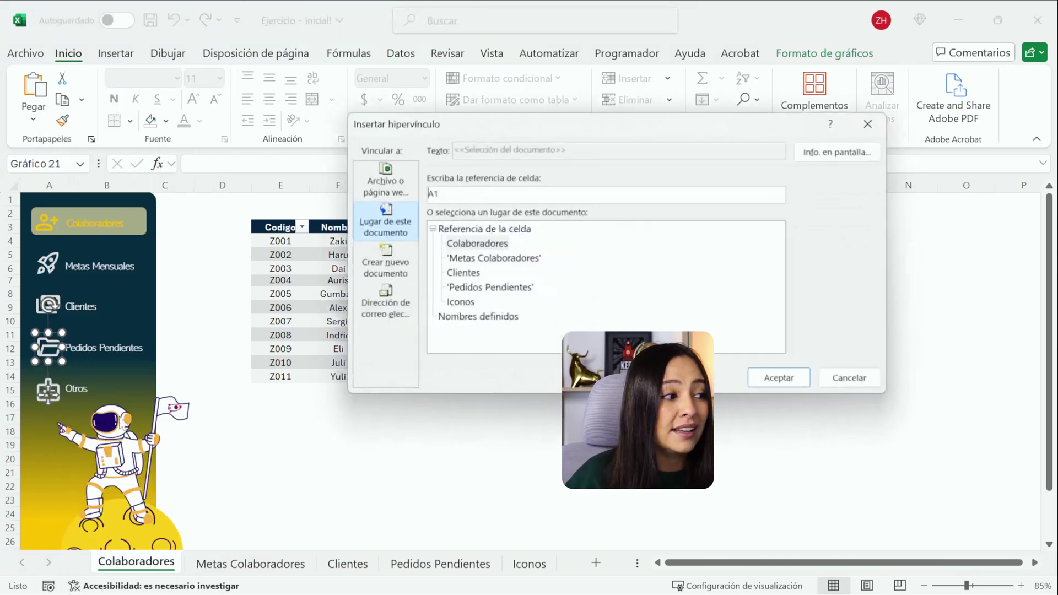
click(492, 293)
click(785, 384)
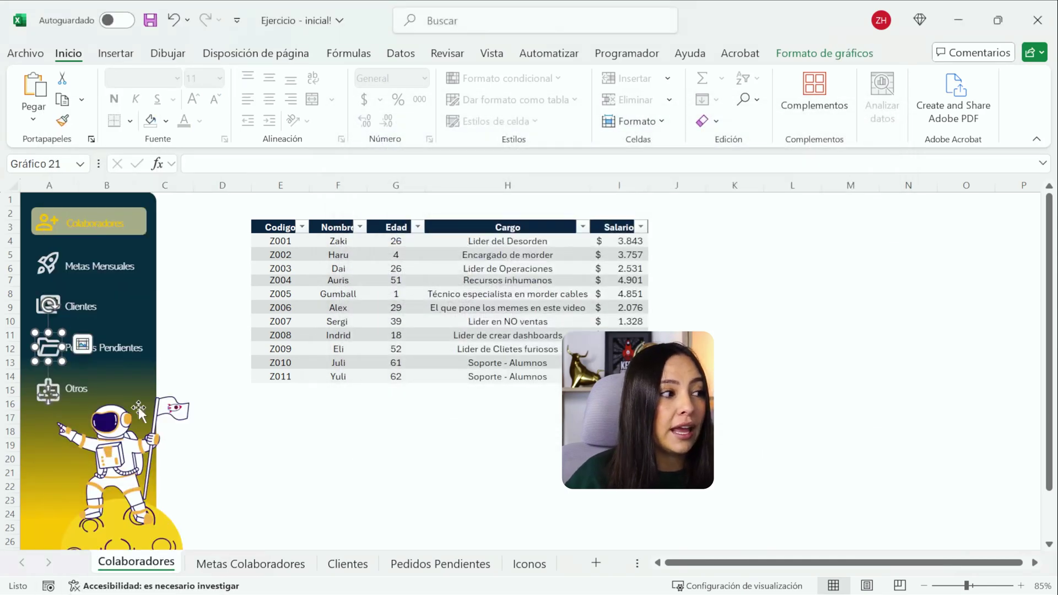
Add a hyperlink from the Otros label to the Iconos sheet of this workbook and deselect the label
click(89, 390)
right_click(74, 386)
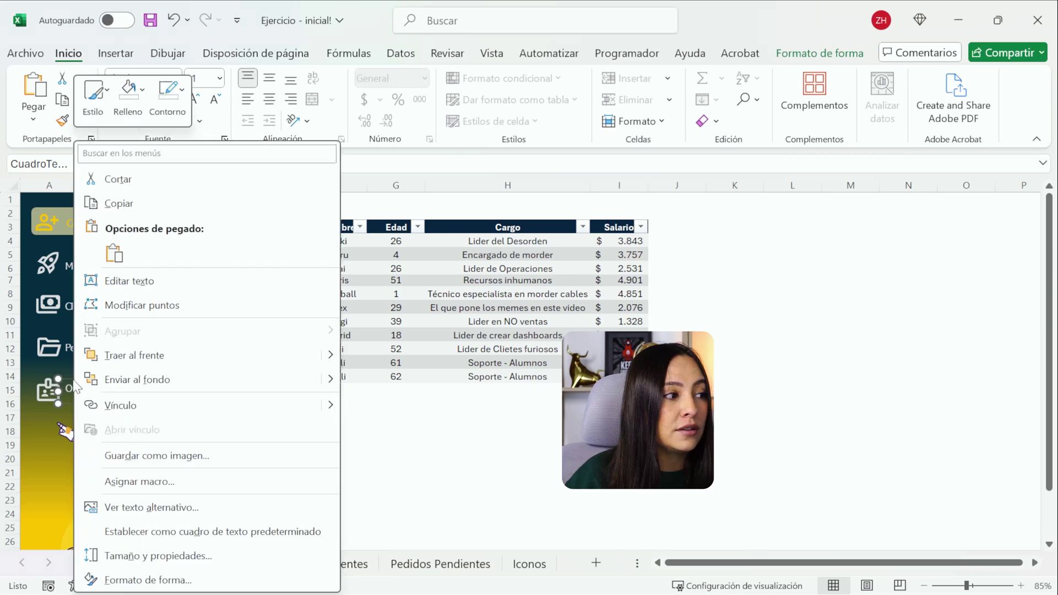
click(128, 405)
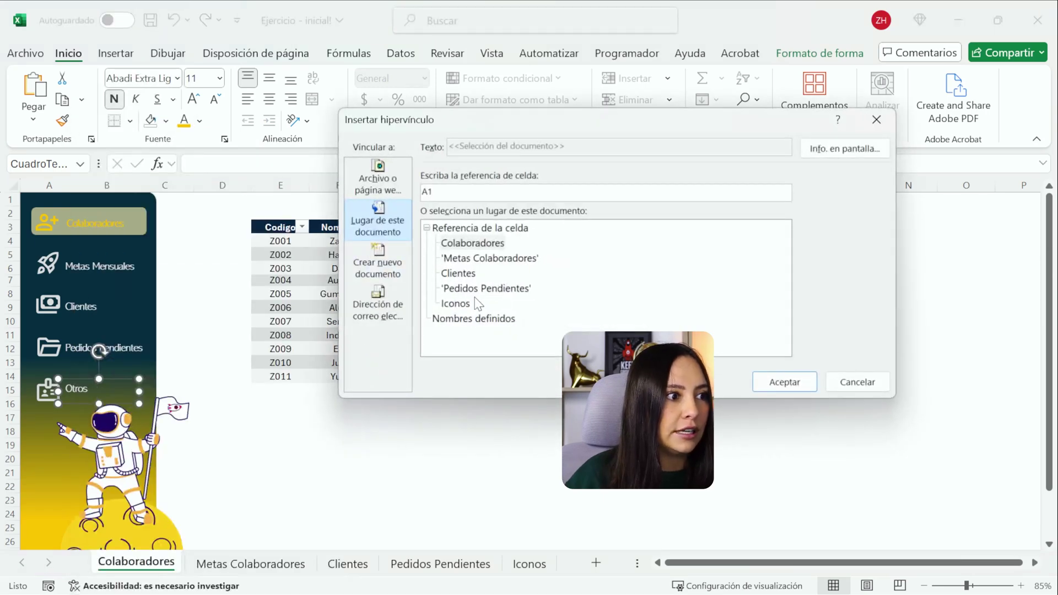
click(458, 303)
click(800, 382)
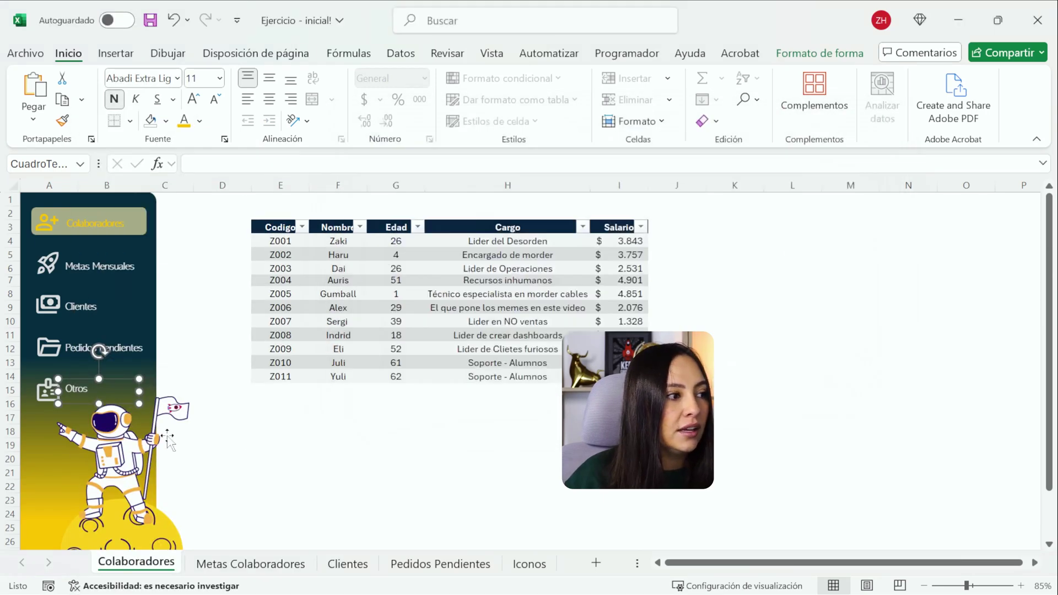
click(496, 486)
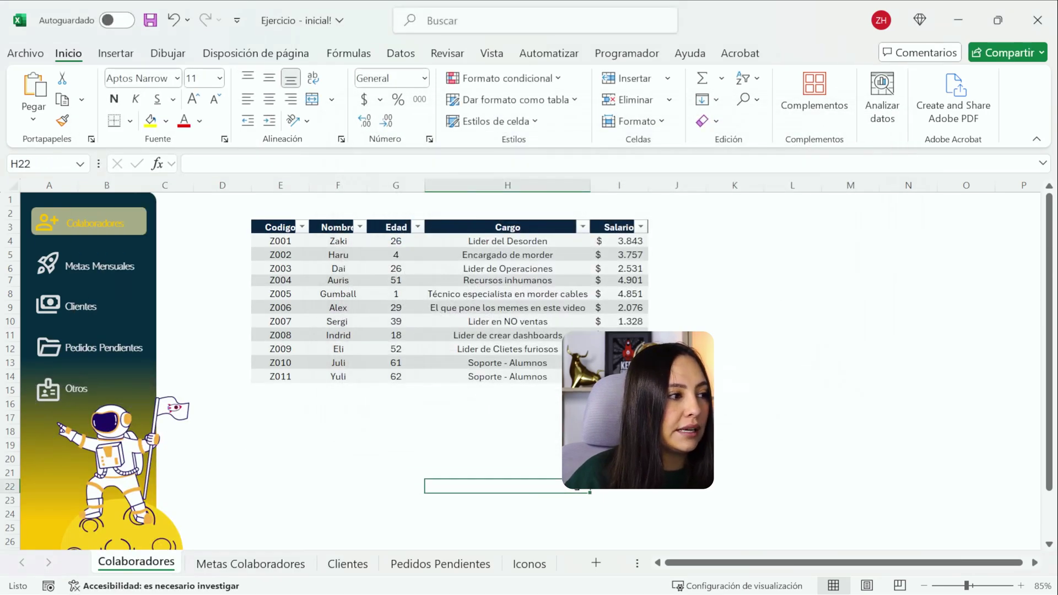
Test the Metas Mensuales, Clientes, Pedidos Pendientes and Otros label links, returning to the Colaboradores sheet after each one
click(115, 277)
click(135, 561)
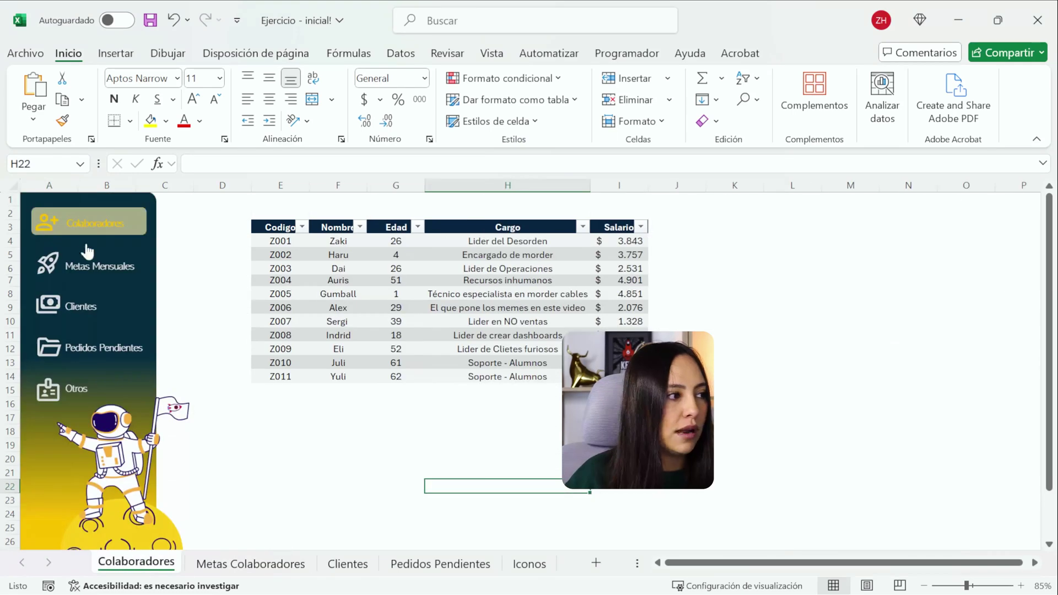
click(84, 306)
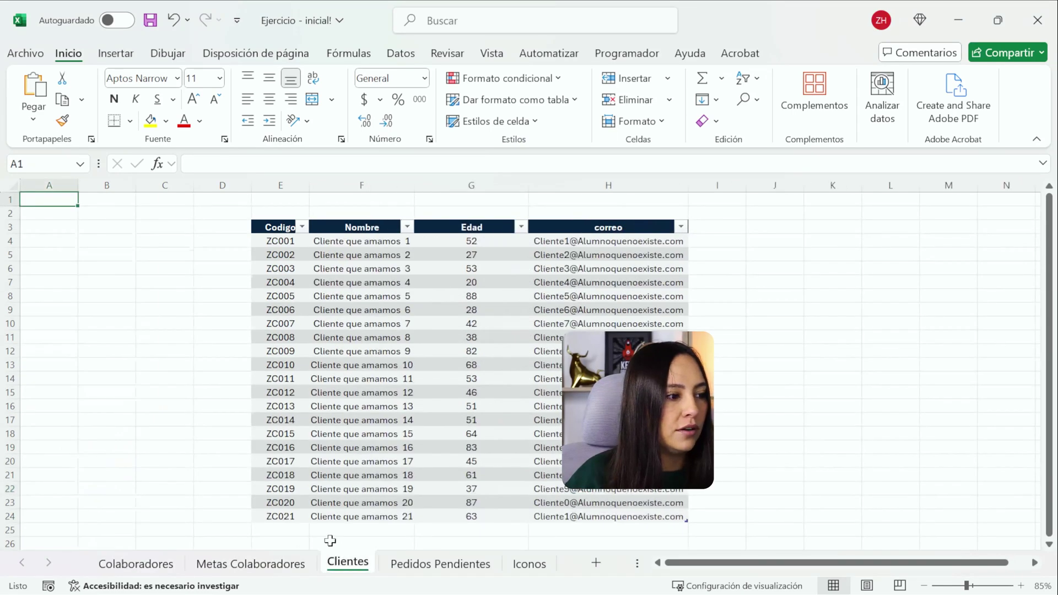
click(157, 569)
click(104, 348)
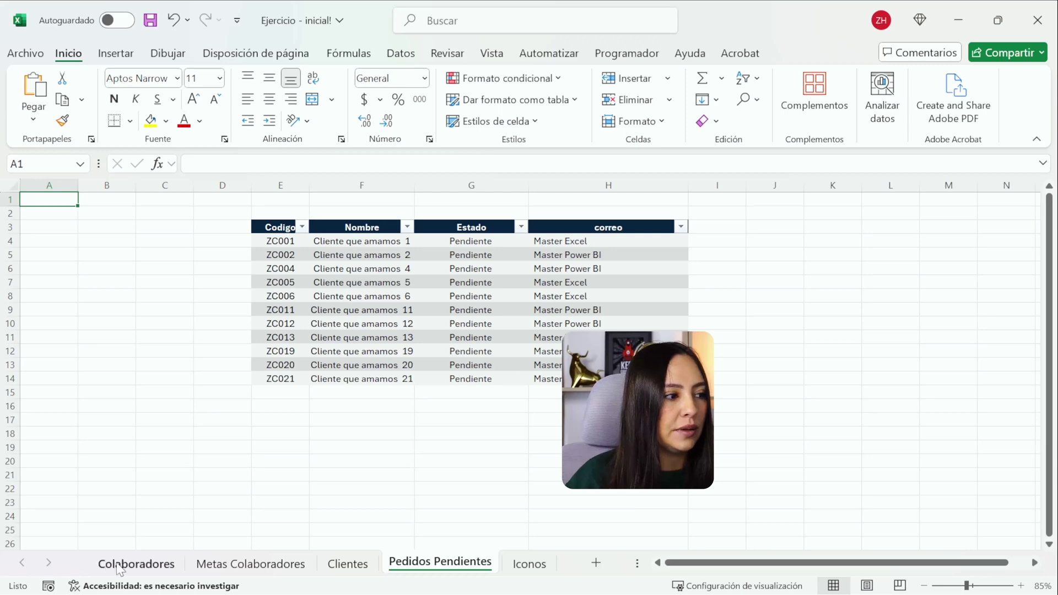
click(135, 562)
click(82, 381)
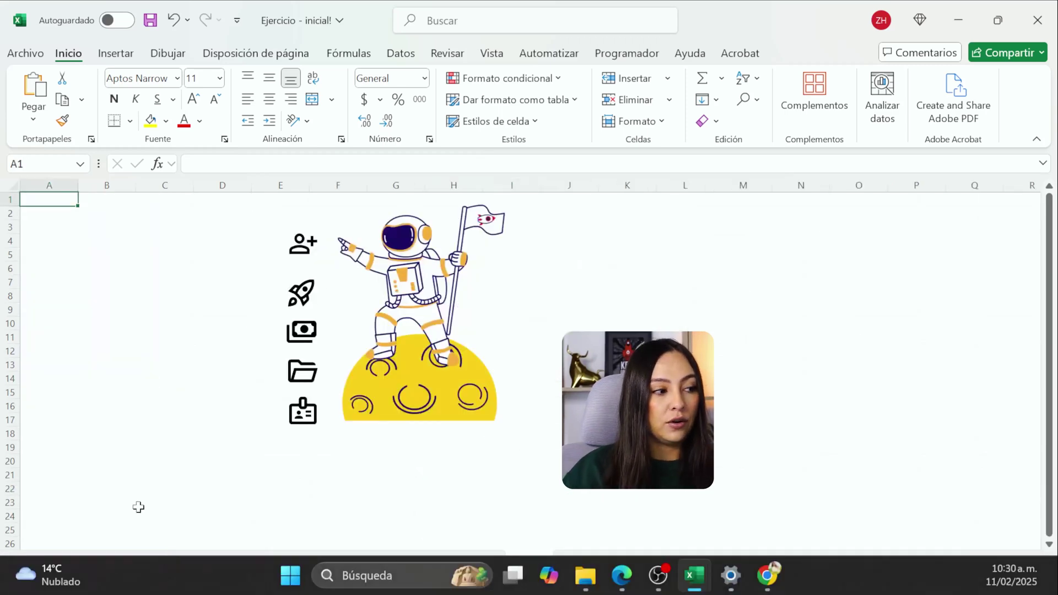
click(135, 563)
Test the links on the banknote icon and the person icon, finishing on the Colaboradores sheet
click(49, 308)
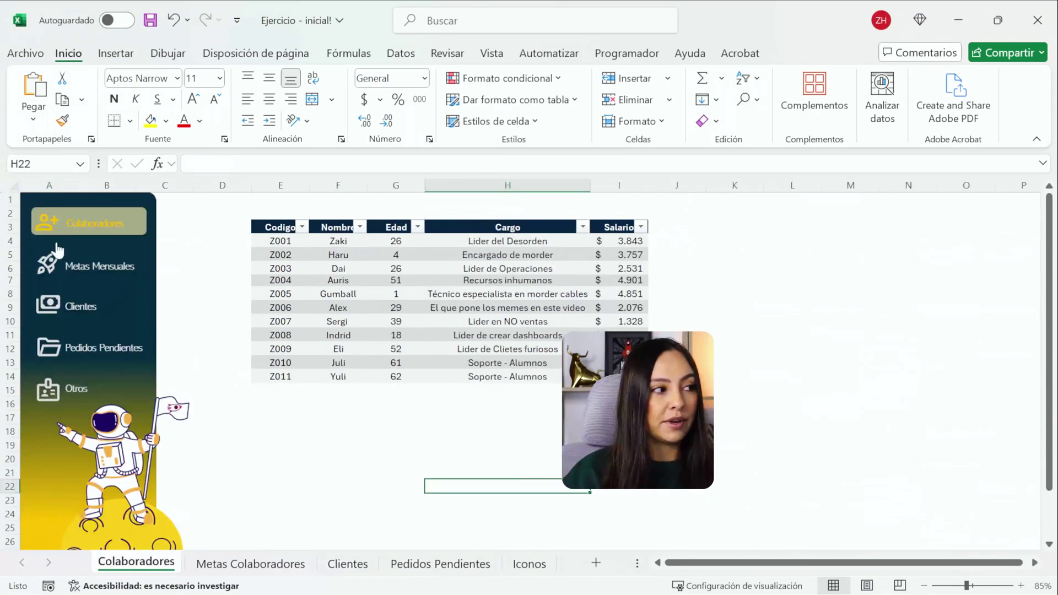
click(42, 234)
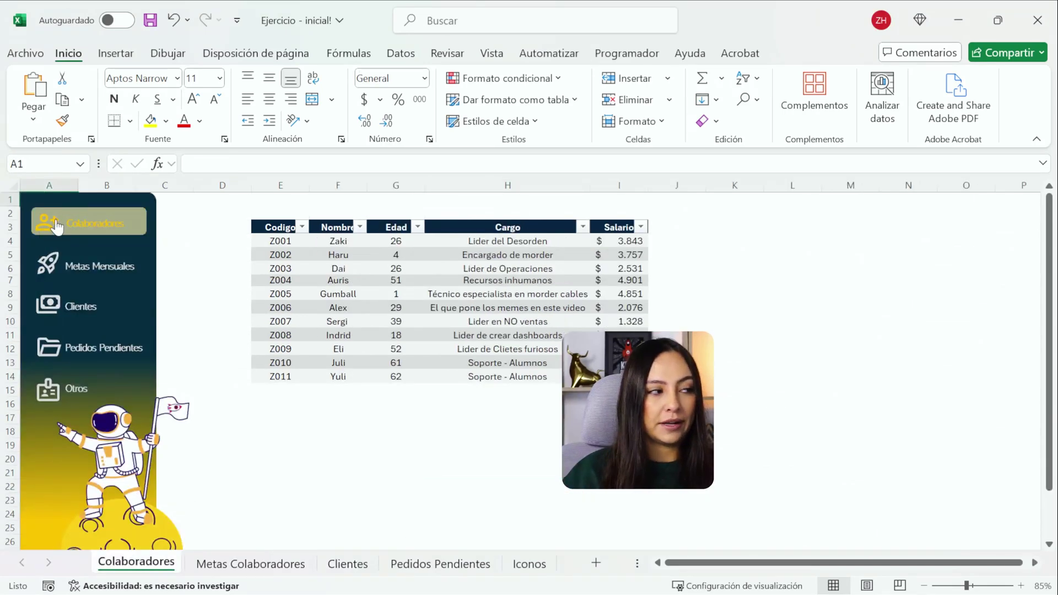
click(255, 419)
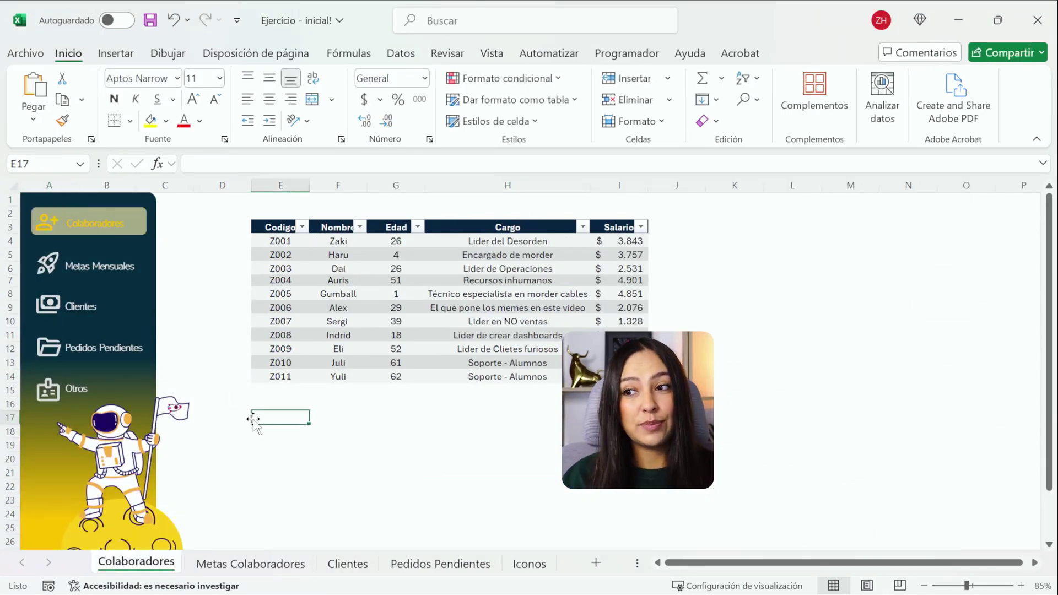
Select the sidebar background together with the Colaboradores highlight, label and person icon, plus the rocket icon
ctrl+click(48, 225)
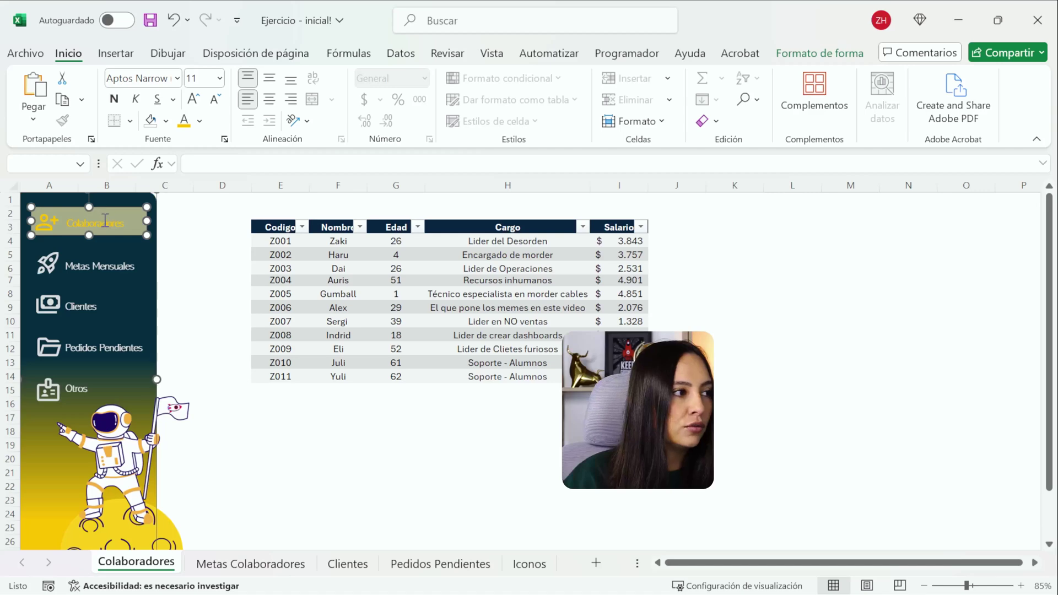
ctrl+click(48, 263)
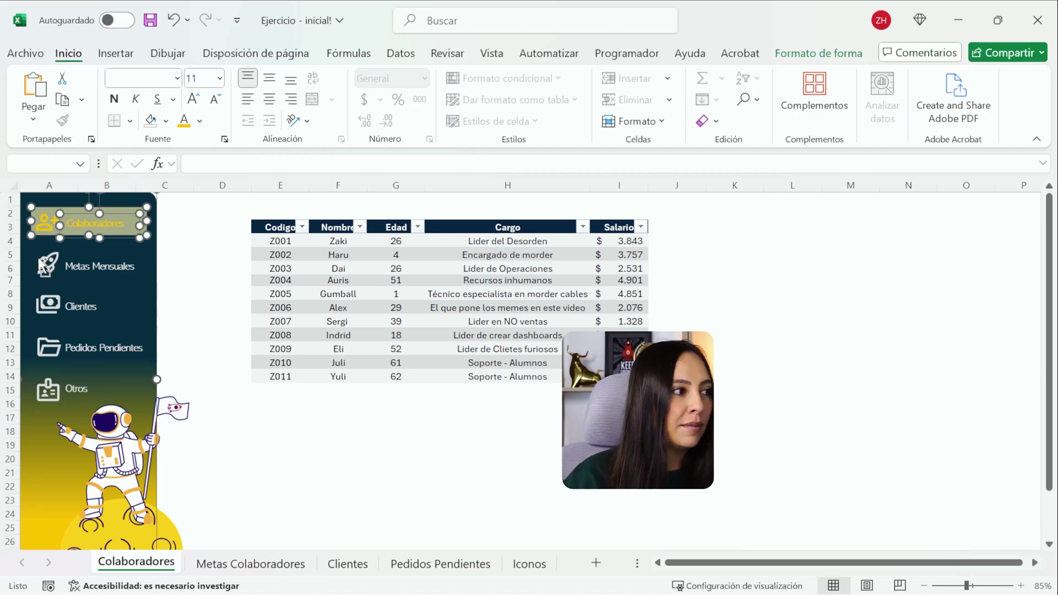
ctrl+click(42, 233)
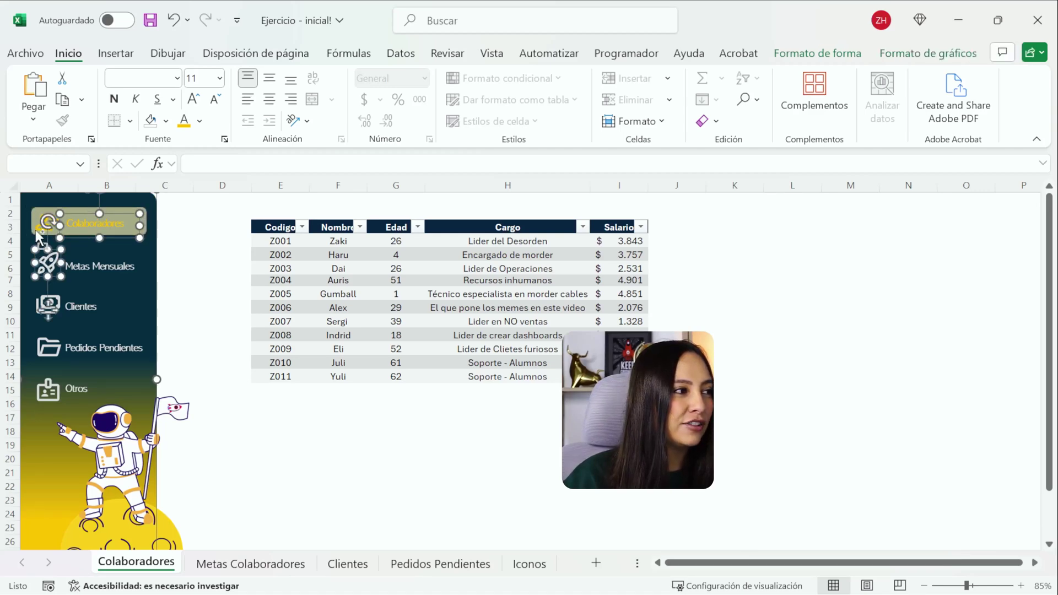
ctrl+click(37, 231)
ctrl+click(40, 227)
ctrl+click(42, 225)
key(ctrl+z)
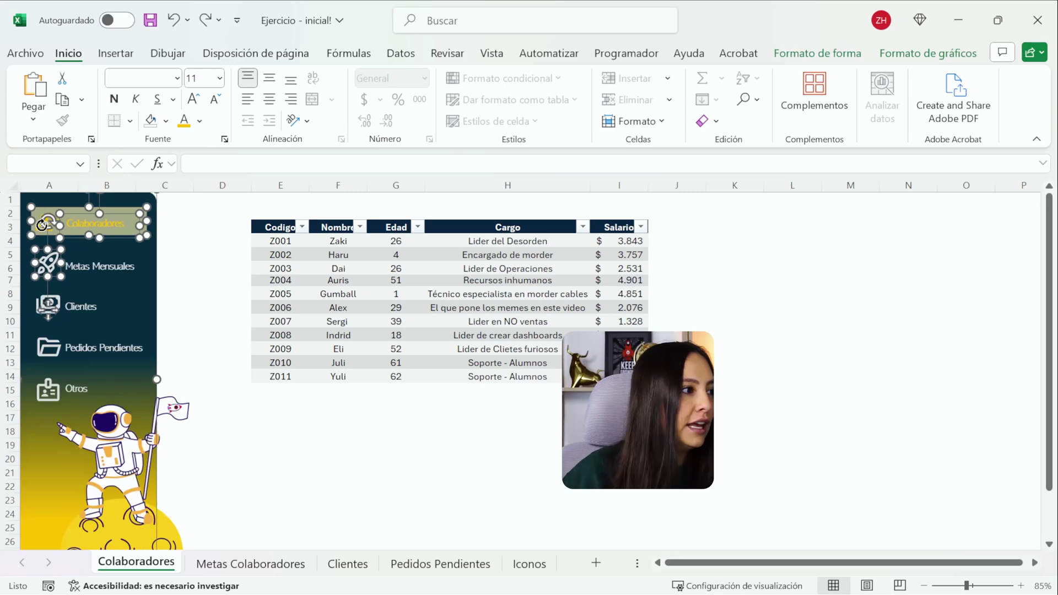
Extend the selection with the Metas Mensuales and Clientes labels and the banknote icon, keeping the rocket icon selected
ctrl+click(80, 266)
ctrl+click(70, 300)
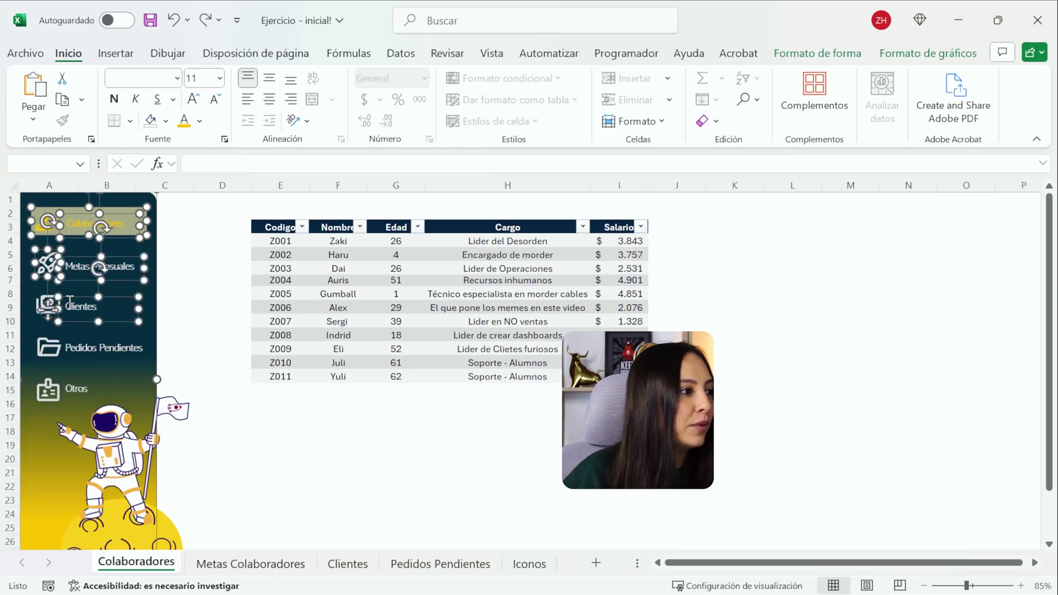
ctrl+click(35, 300)
ctrl+click(37, 271)
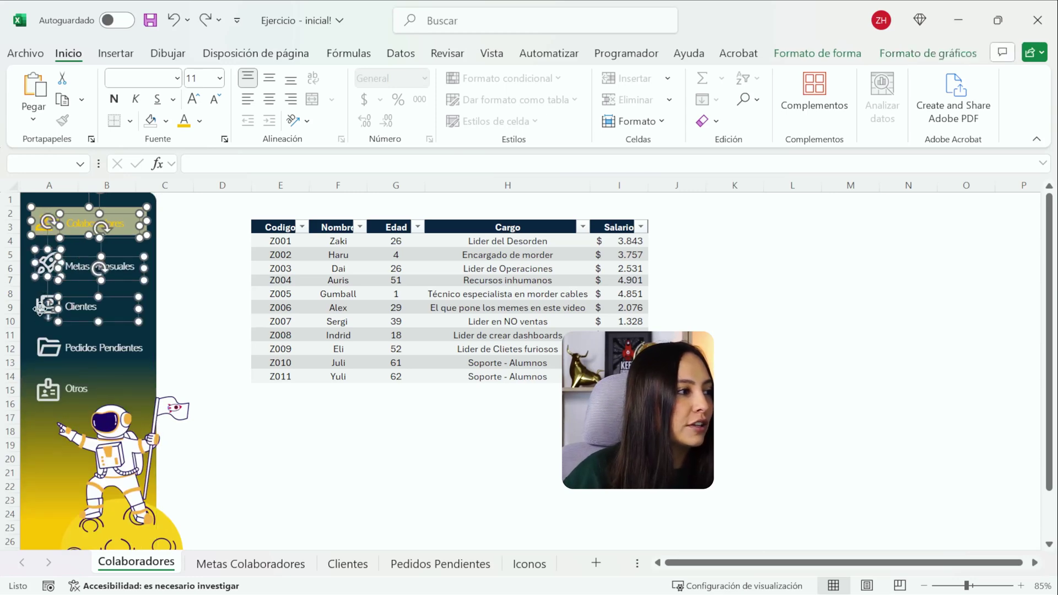
ctrl+click(38, 315)
ctrl+click(41, 309)
ctrl+click(35, 268)
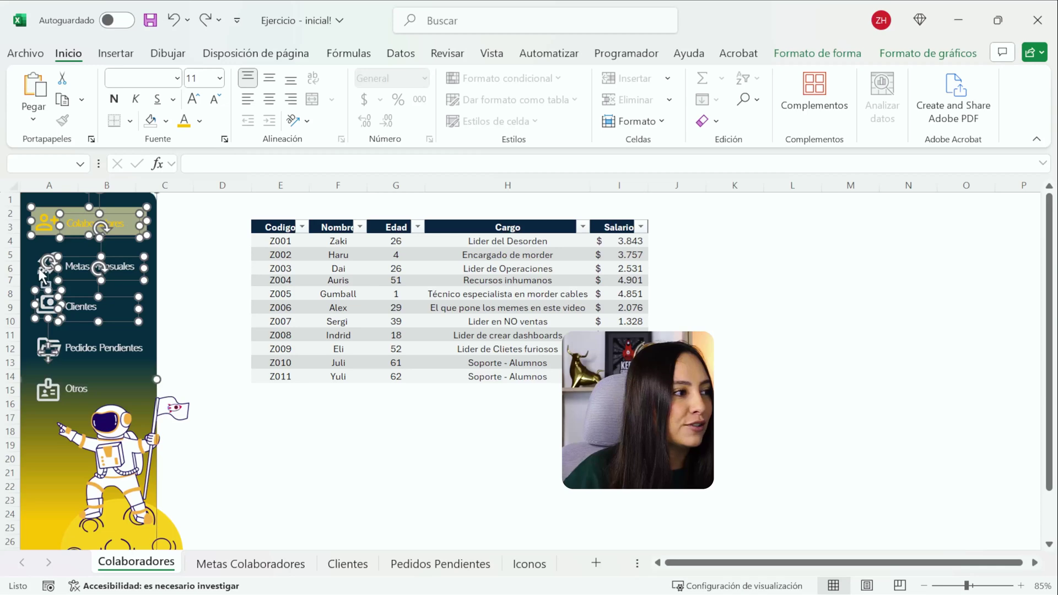
ctrl+click(42, 270)
Add the Pedidos Pendientes label, the folder icon and the Otros label to the sidebar selection
ctrl+click(97, 333)
ctrl+click(99, 344)
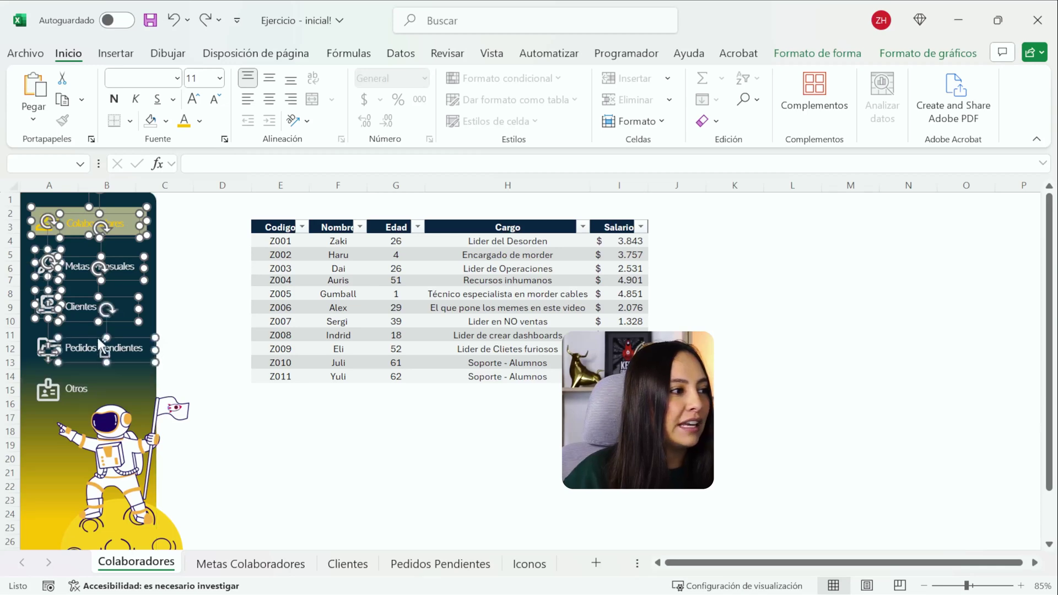
ctrl+click(46, 356)
drag(39, 310, 44, 312)
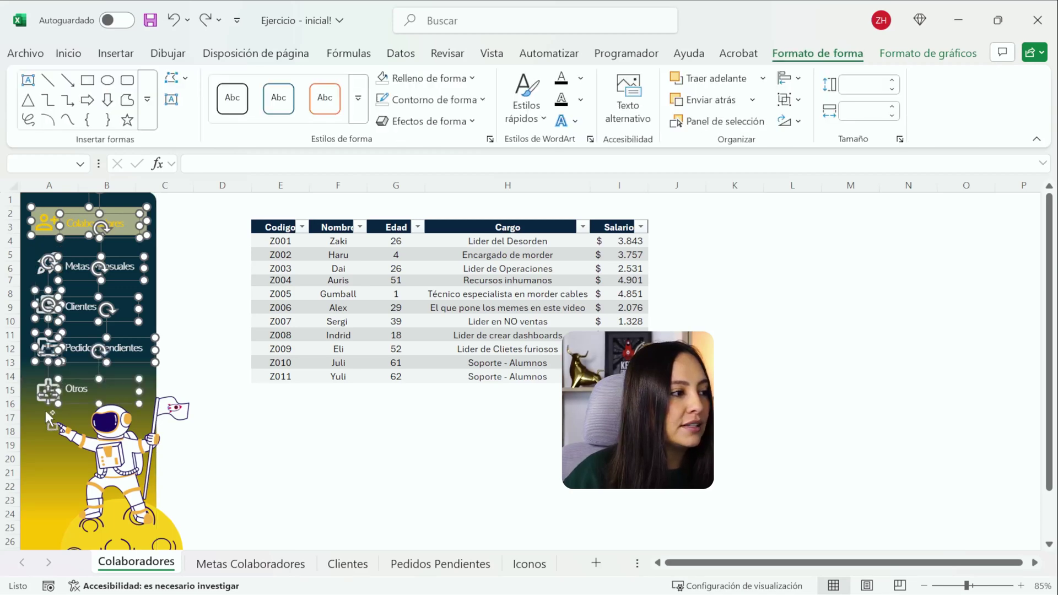
Complete the selection with all sidebar icons and the astronaut picture, and copy the whole sidebar
scroll(77, 248, up, 3)
ctrl+click(71, 246)
ctrl+click(72, 308)
ctrl+click(72, 370)
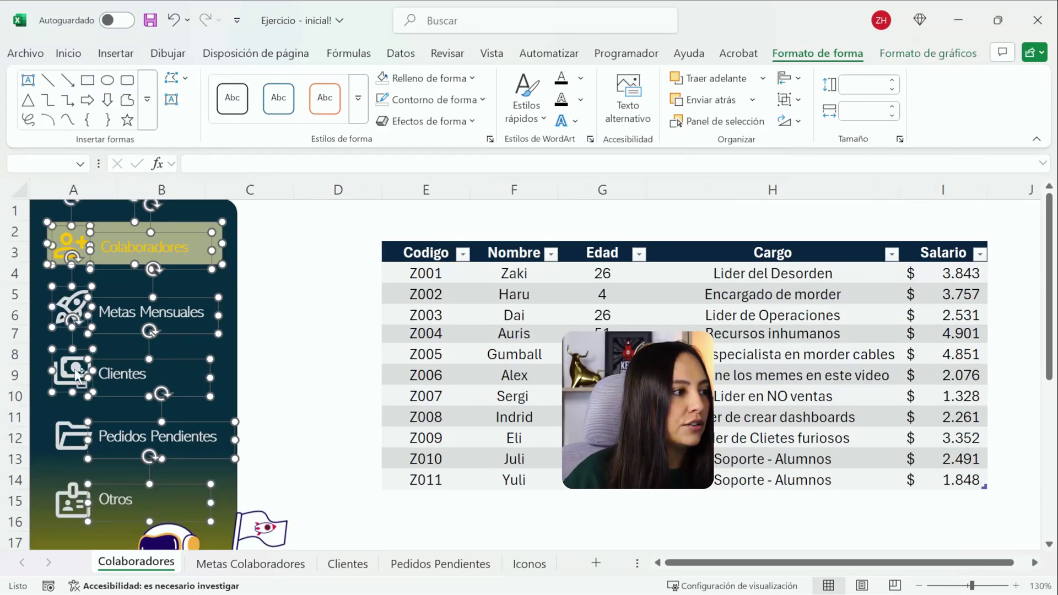
ctrl+click(73, 436)
ctrl+click(69, 504)
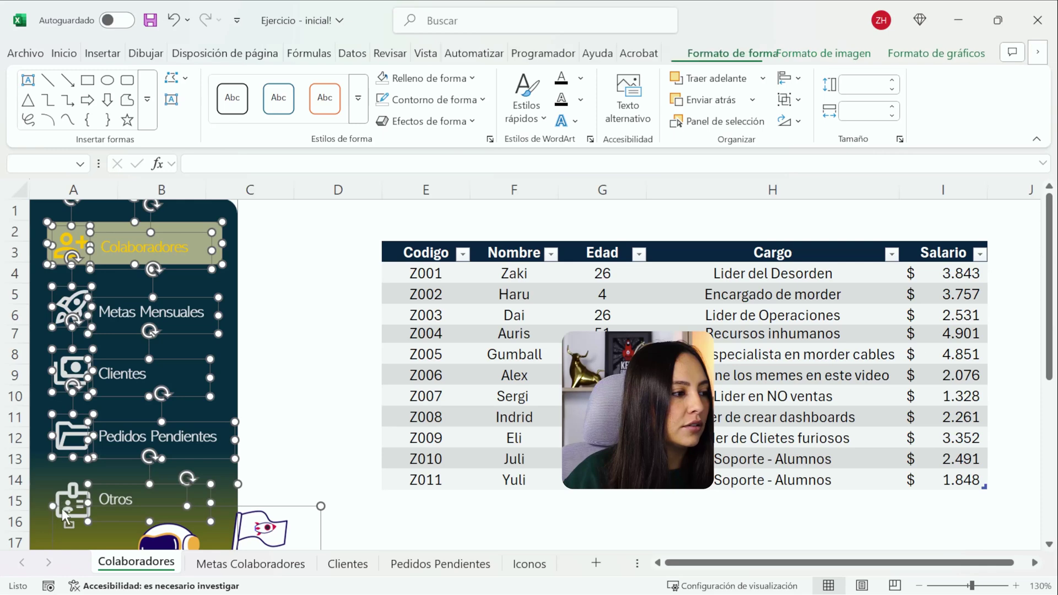
scroll(230, 469, down, 5)
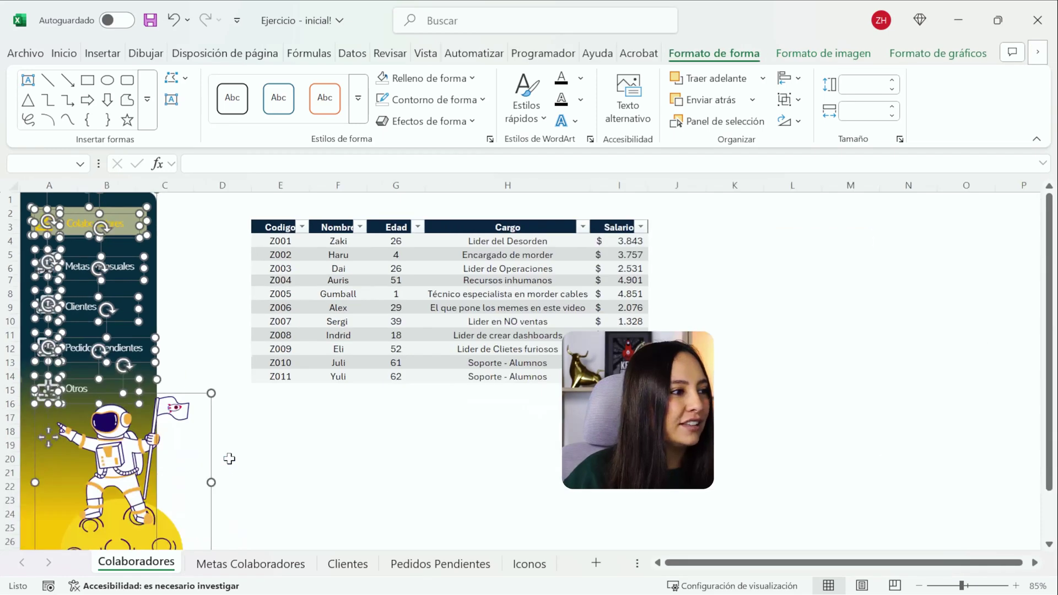
scroll(229, 457, up, 2)
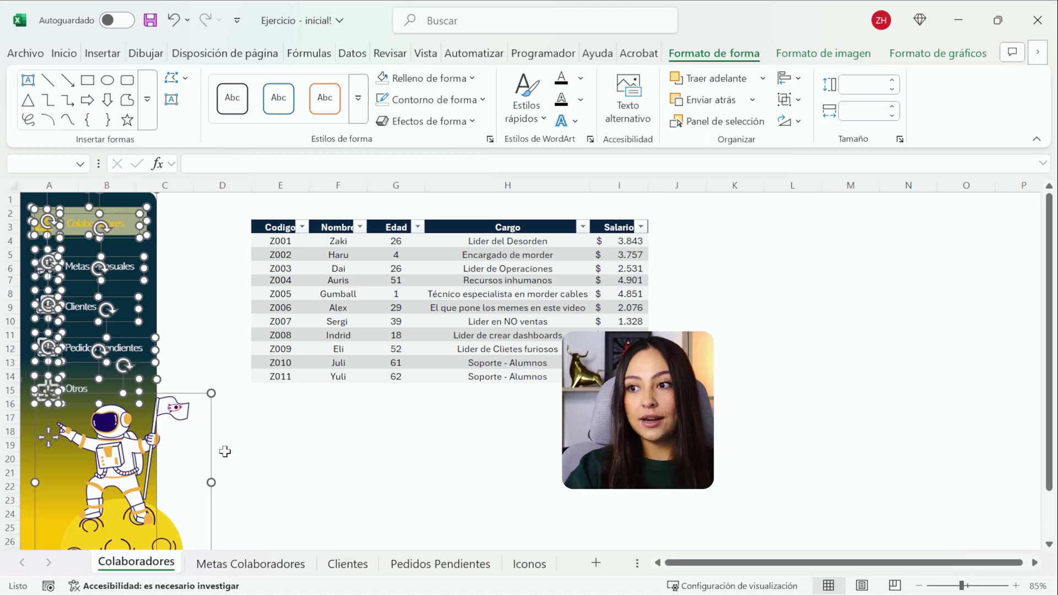
key(ctrl+c)
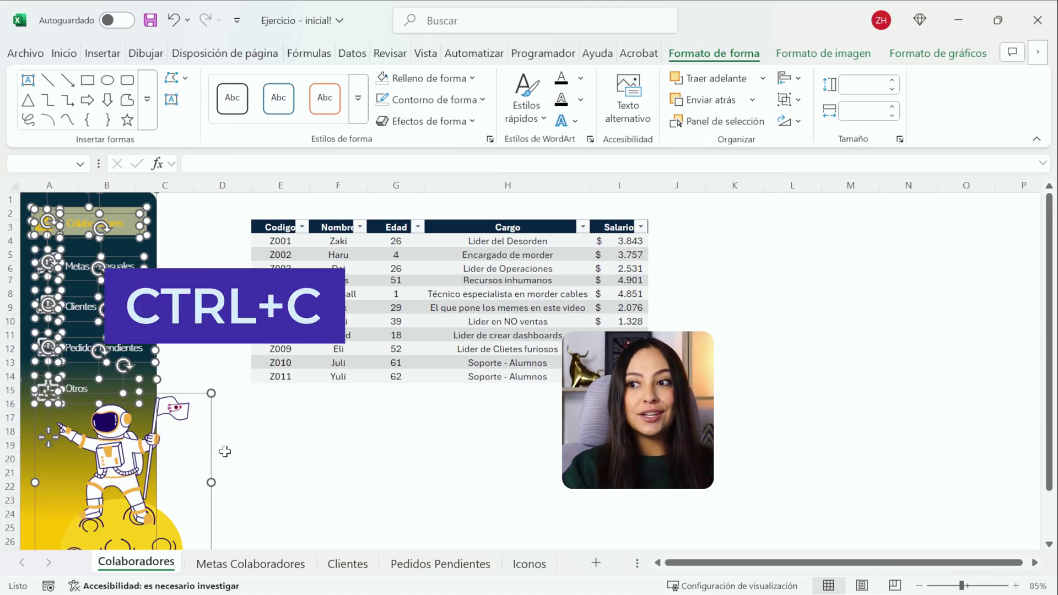
Paste the copied sidebar into the Metas Colaboradores sheet at cell A1
click(251, 564)
click(222, 378)
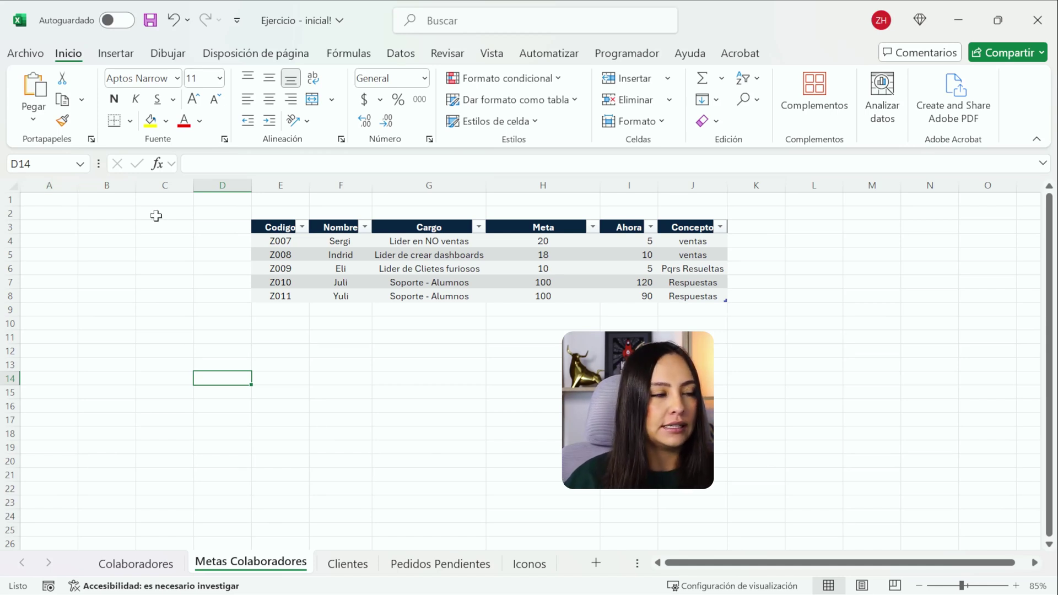
drag(147, 200, 340, 243)
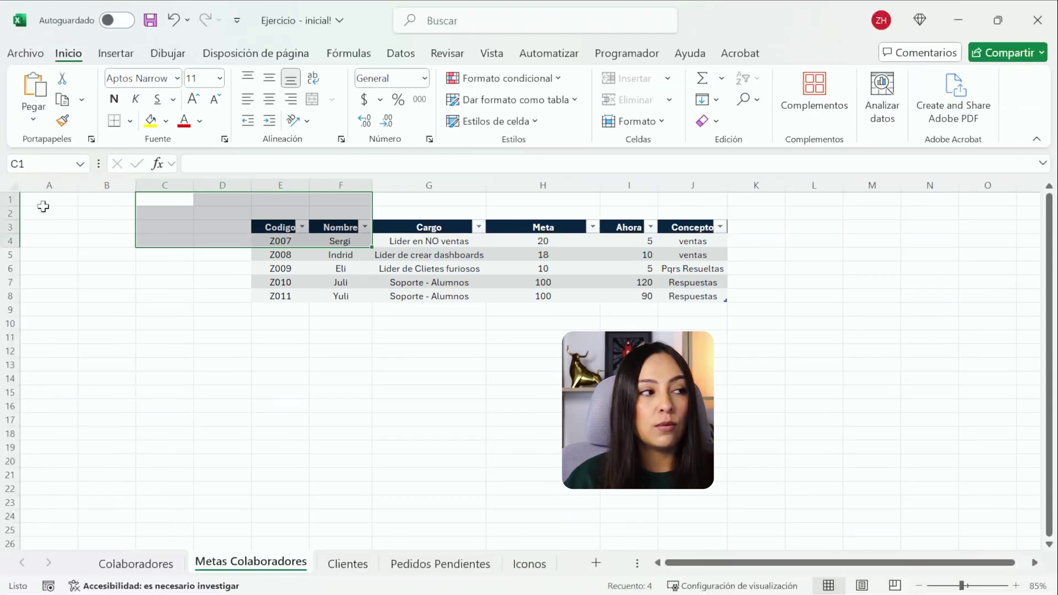
click(9, 197)
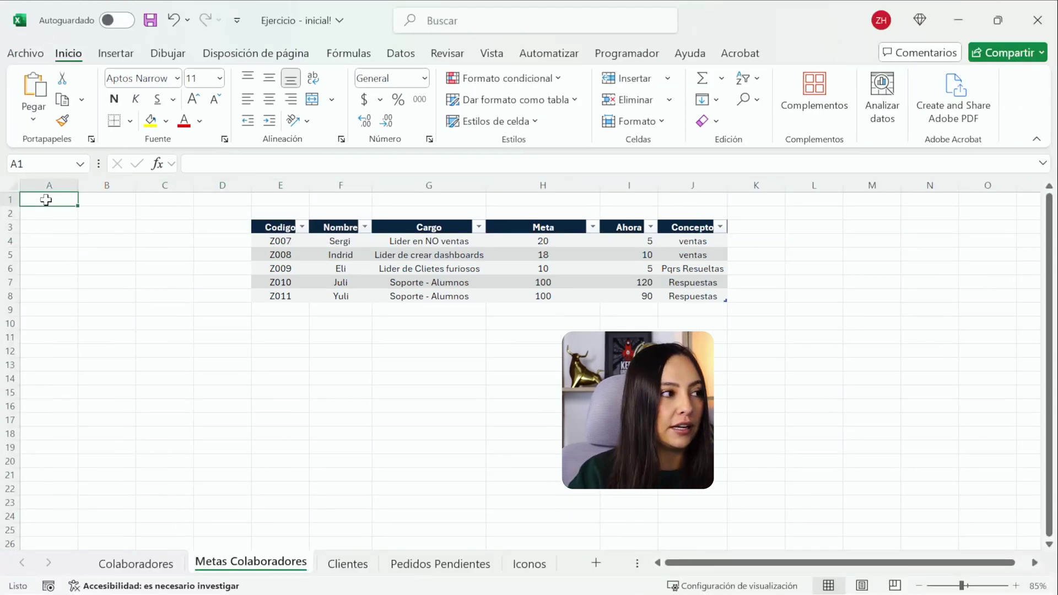
key(ctrl+v)
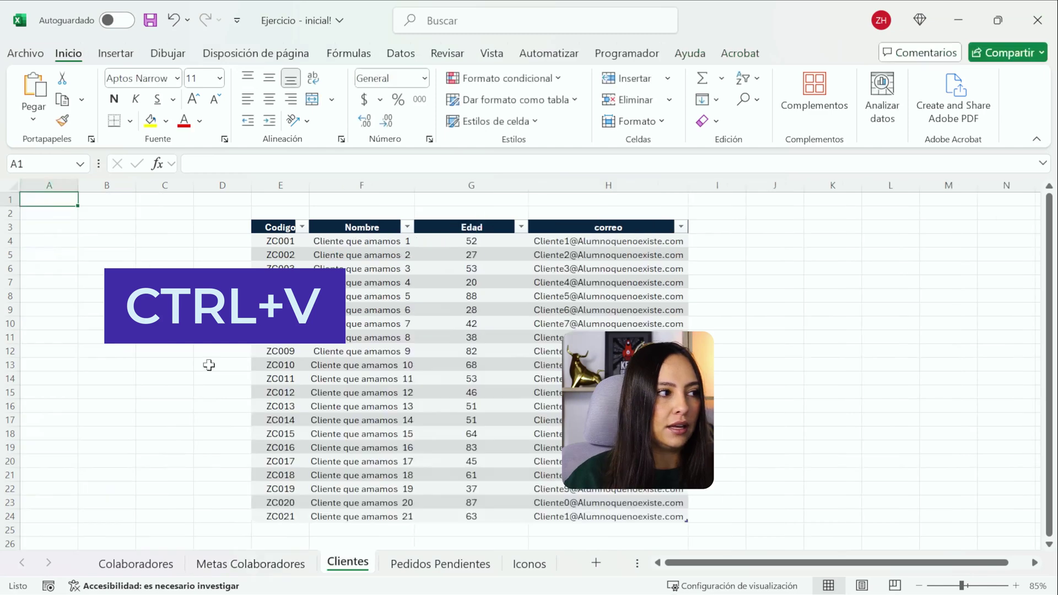
Paste the copied sidebar into the Clientes, Pedidos Pendientes and Iconos sheets
key(ctrl+v)
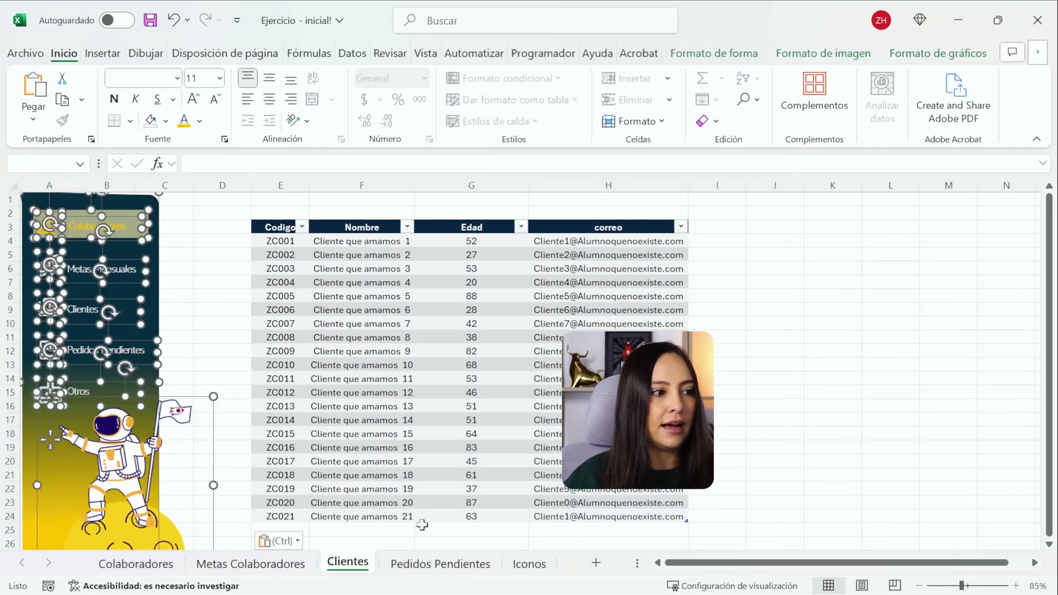
click(440, 563)
key(ctrl+v)
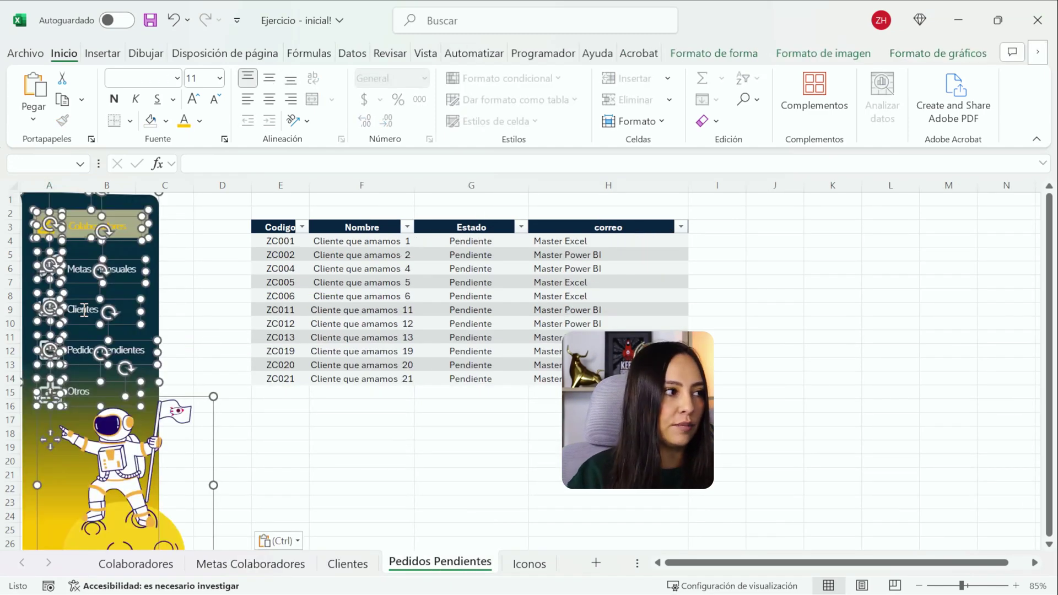
key(ctrl+Page_Down)
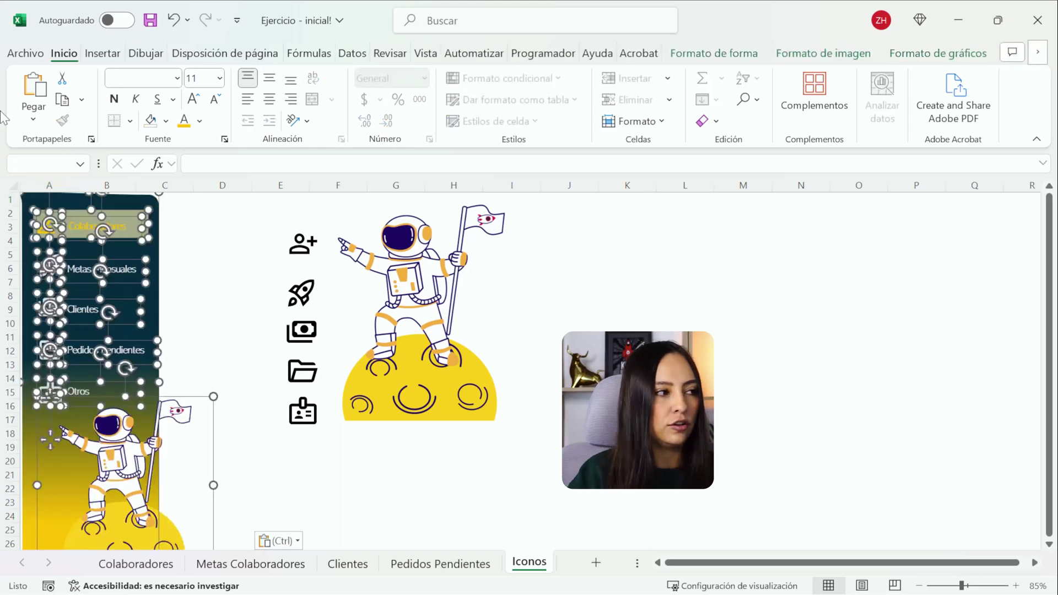
Return to the Colaboradores sheet and close the accessibility assistant
click(243, 242)
click(136, 564)
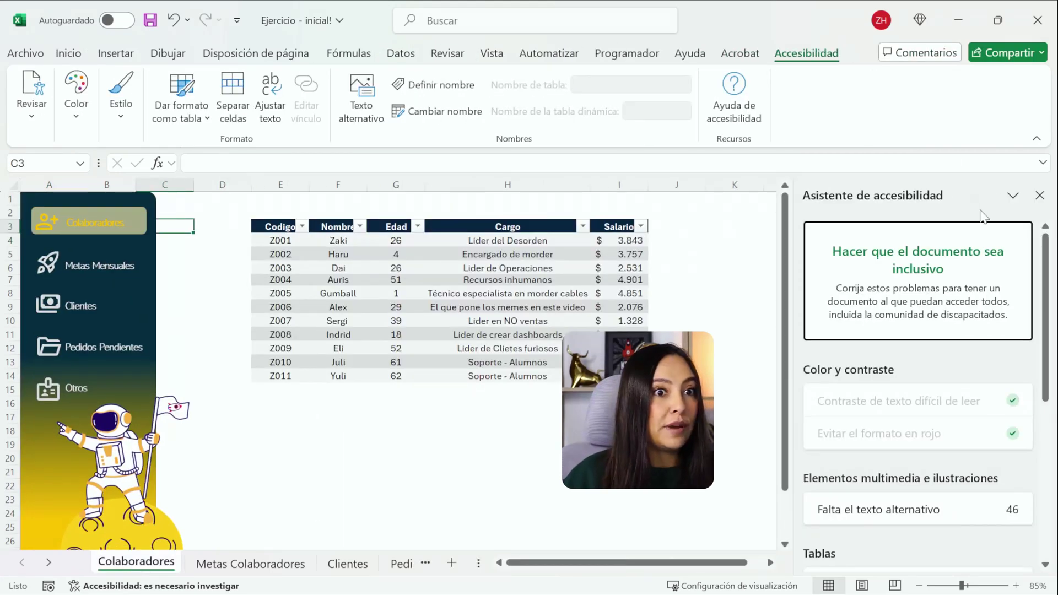
click(1040, 195)
On the Metas Colaboradores sheet, edit the sidebar background's points so its upper edge is straight and it reaches the sheet's edge
key(ctrl+Page_Down)
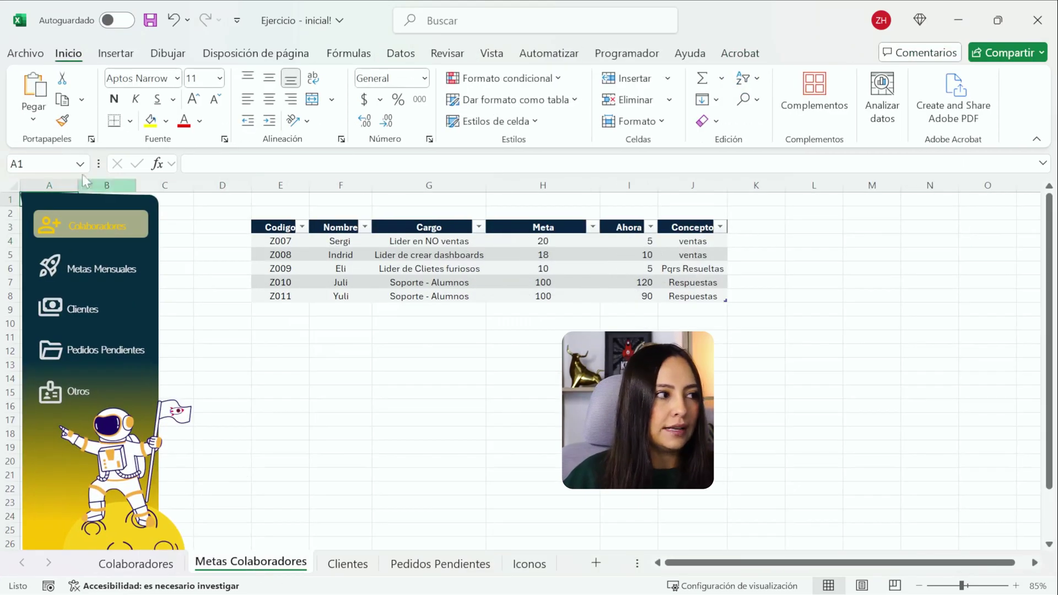
click(157, 214)
click(819, 53)
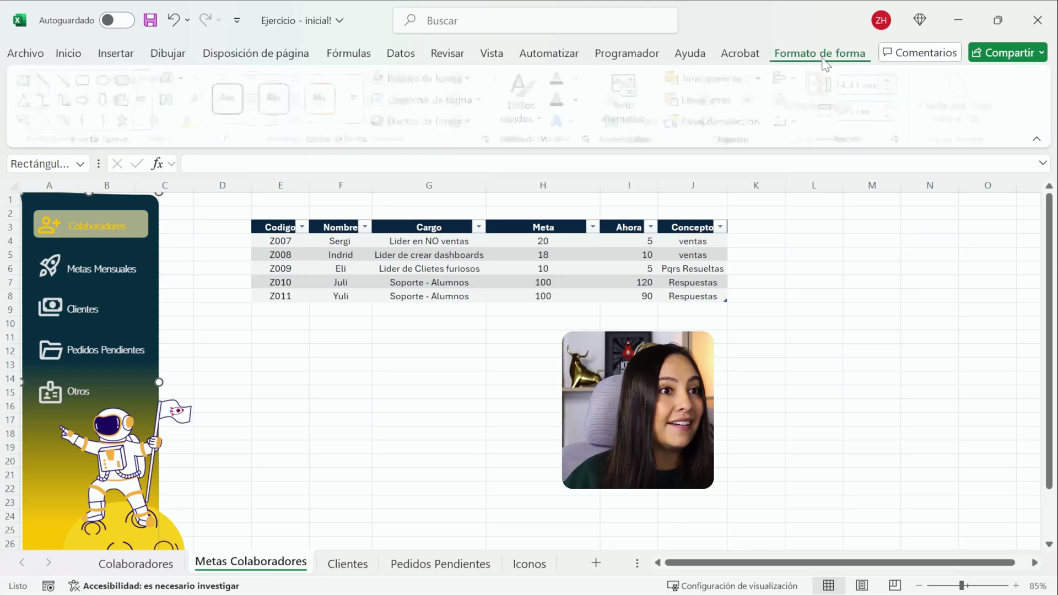
click(170, 78)
click(168, 81)
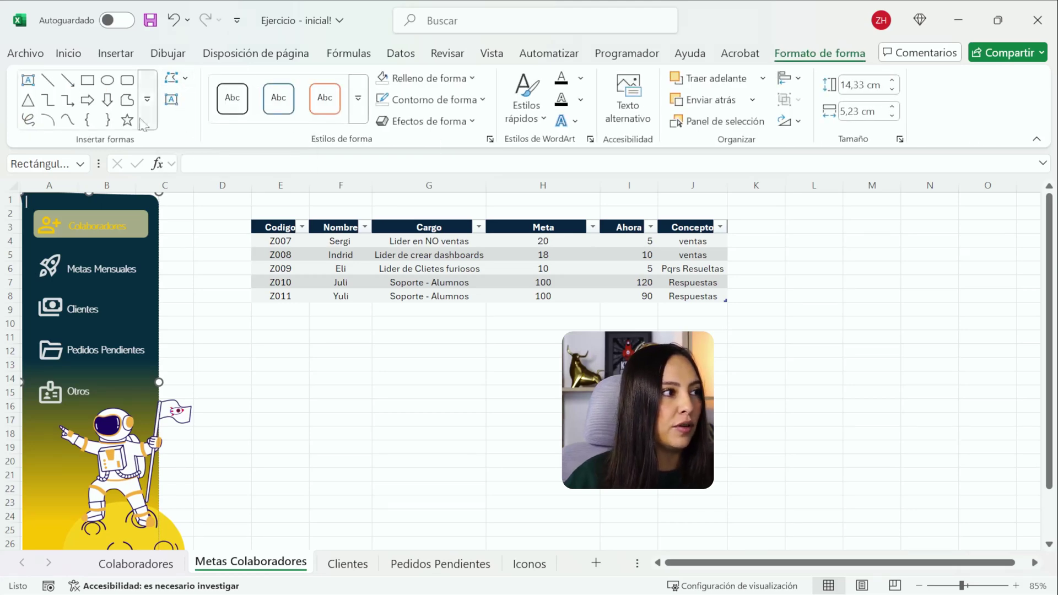
click(110, 195)
click(172, 78)
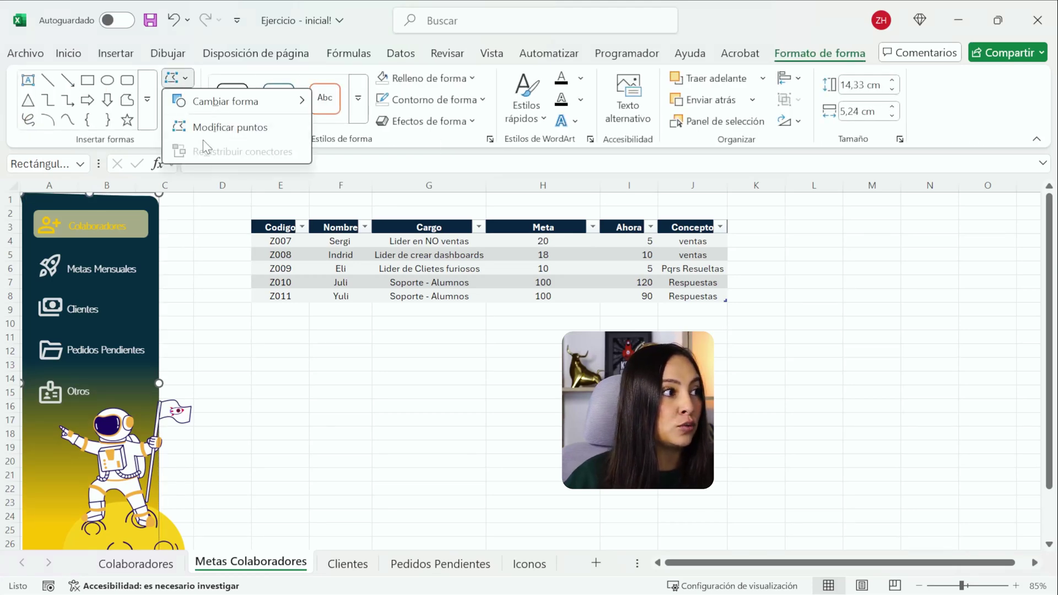
click(205, 129)
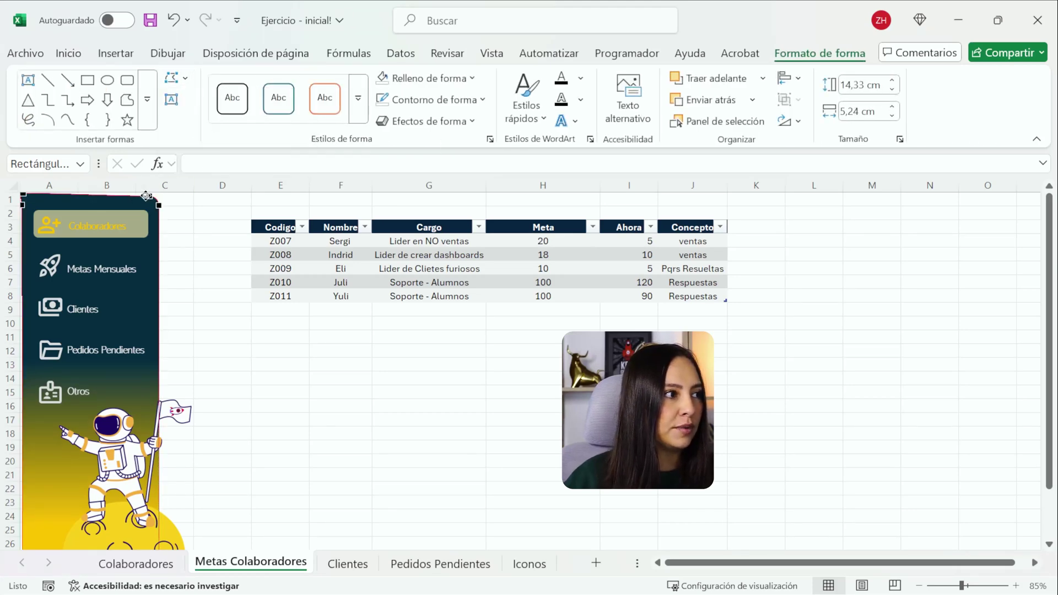
drag(146, 195, 159, 193)
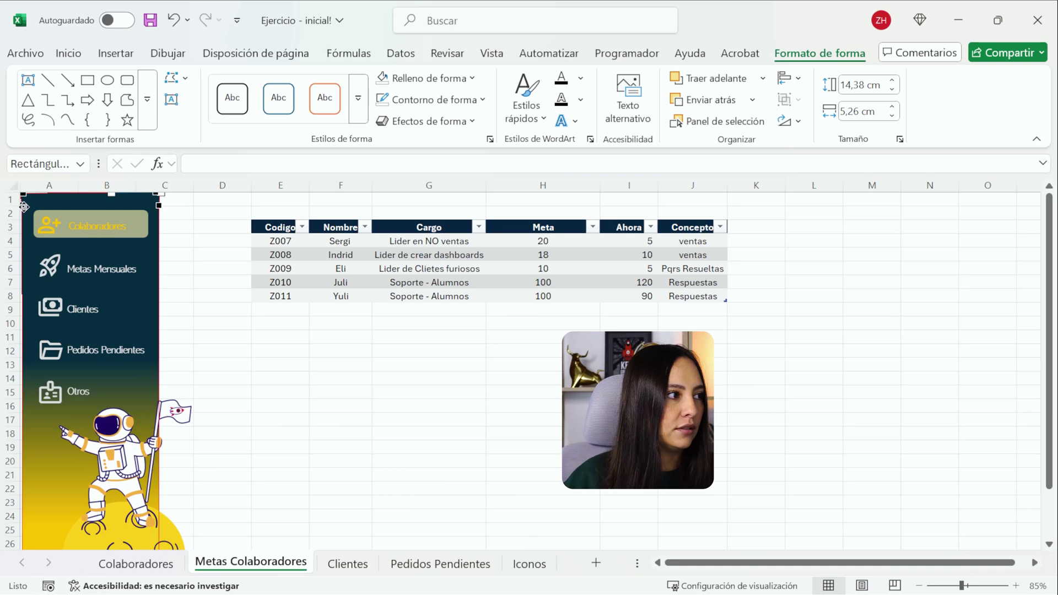
drag(22, 207, 18, 194)
scroll(56, 233, down, 4)
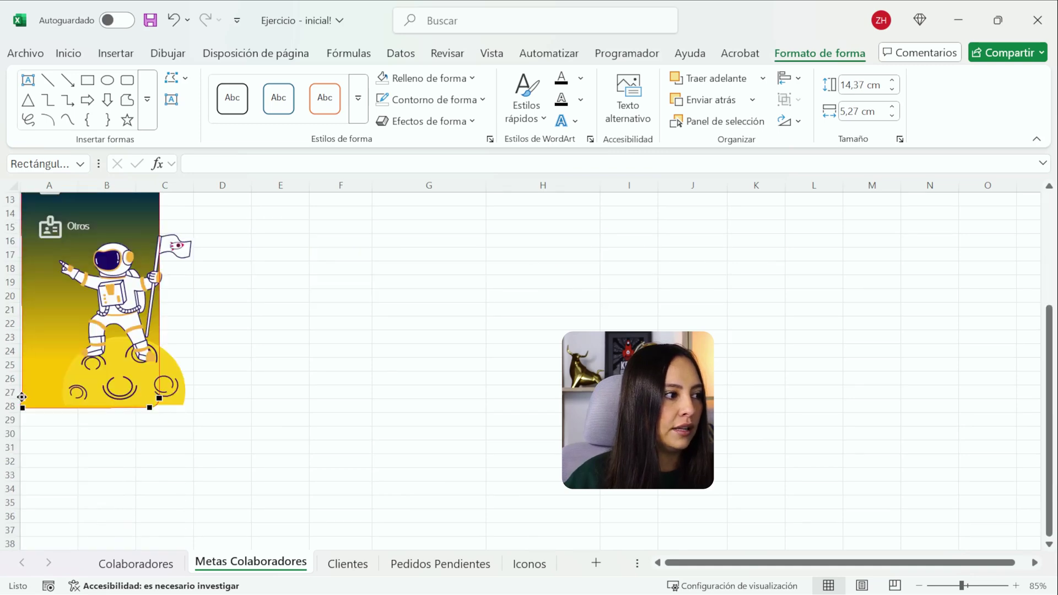
On the Clientes sheet, edit the sidebar background's points to straighten its upper edge and extend its side to the sheet's edge
click(348, 563)
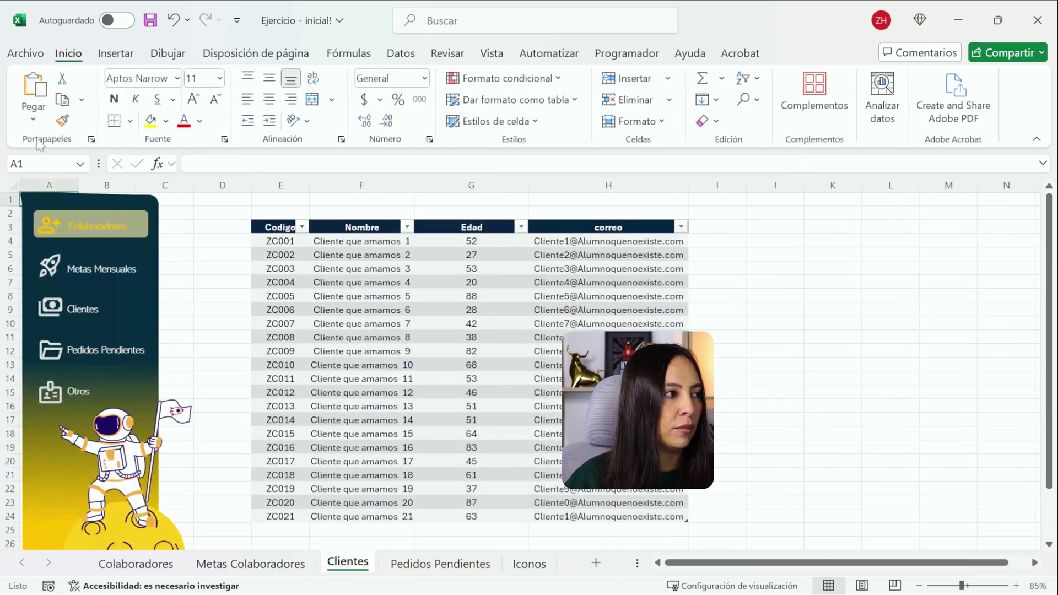
click(85, 199)
click(820, 53)
click(176, 78)
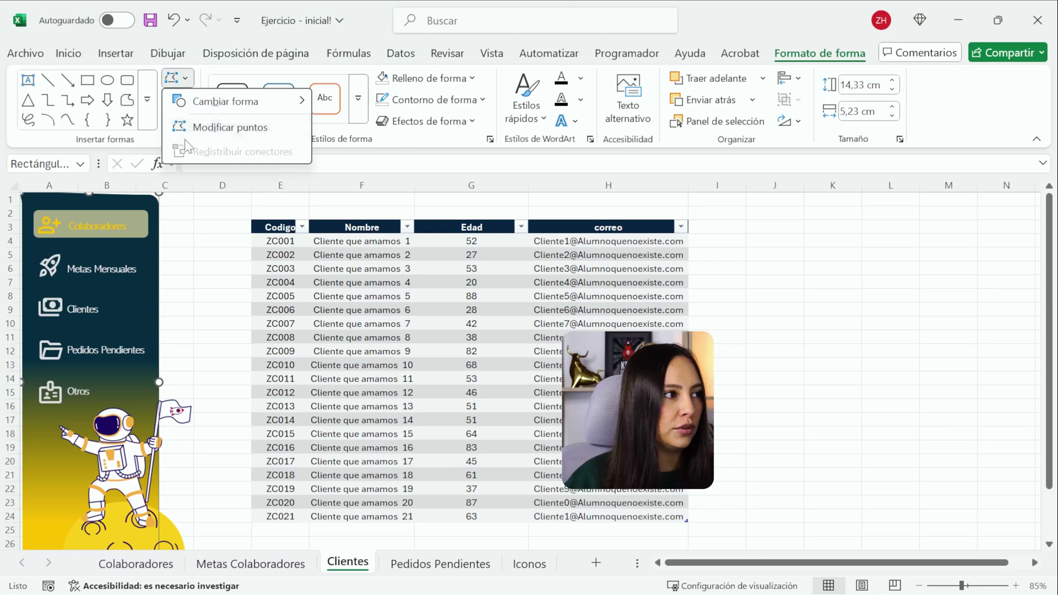
click(187, 128)
drag(145, 197, 147, 193)
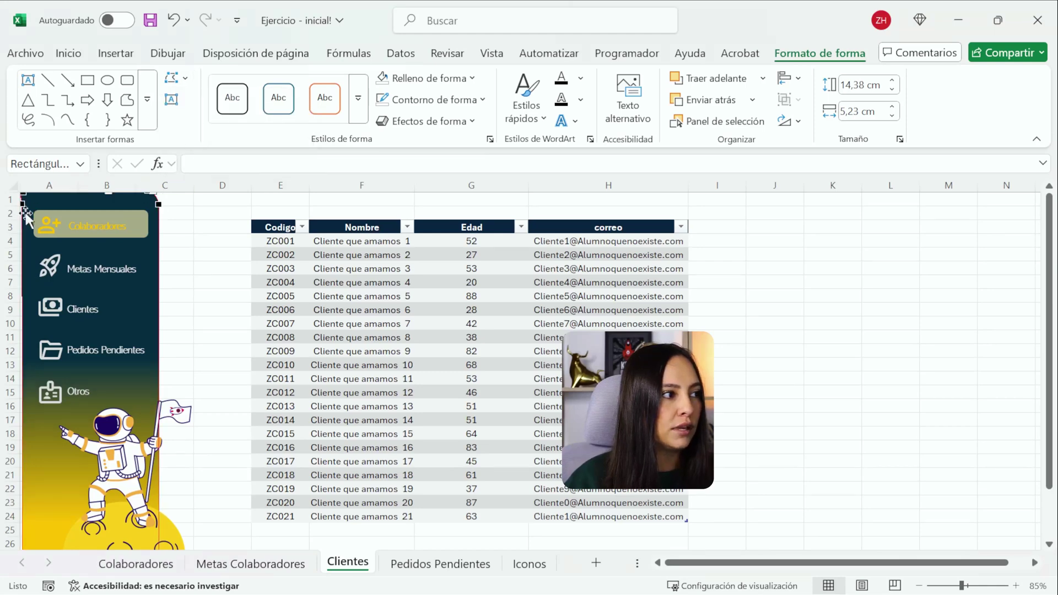
drag(22, 206, 21, 207)
scroll(22, 209, down, 4)
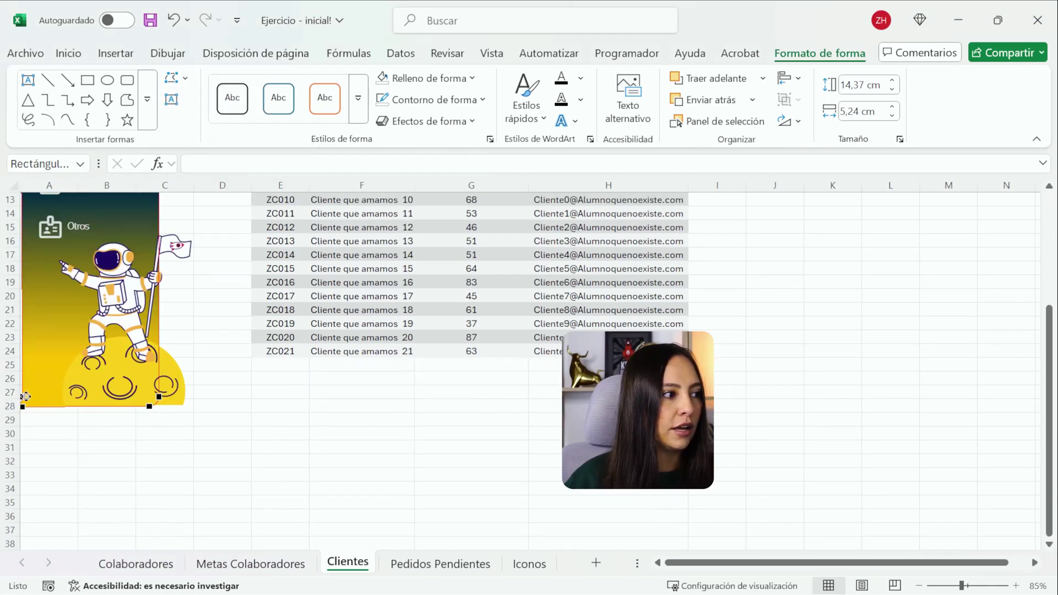
drag(22, 398, 21, 402)
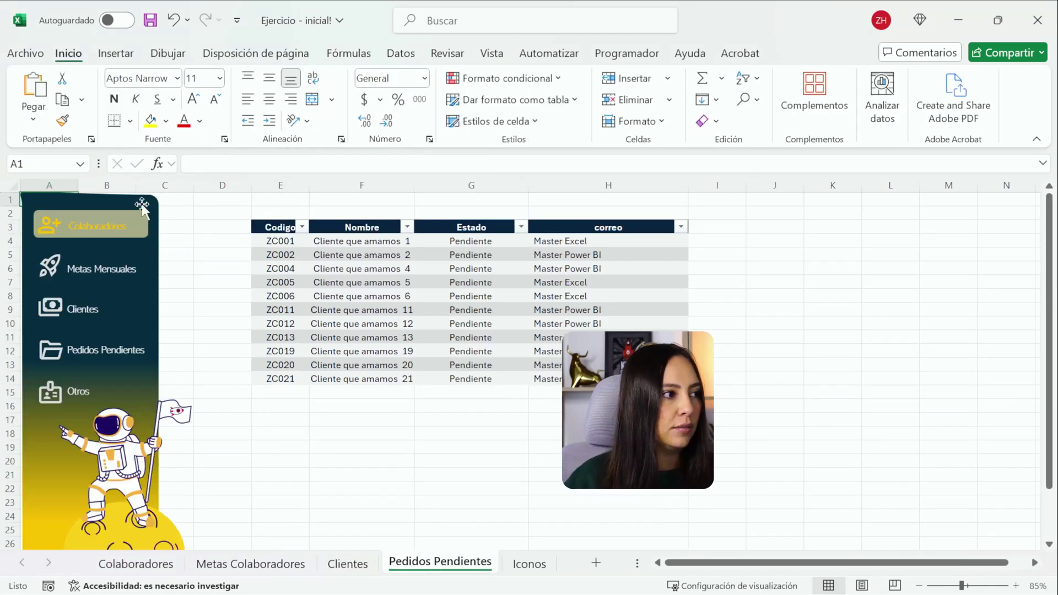
On the Pedidos Pendientes sheet, edit the sidebar background's points to align its upper corners with the sheet's edges
click(142, 204)
click(820, 54)
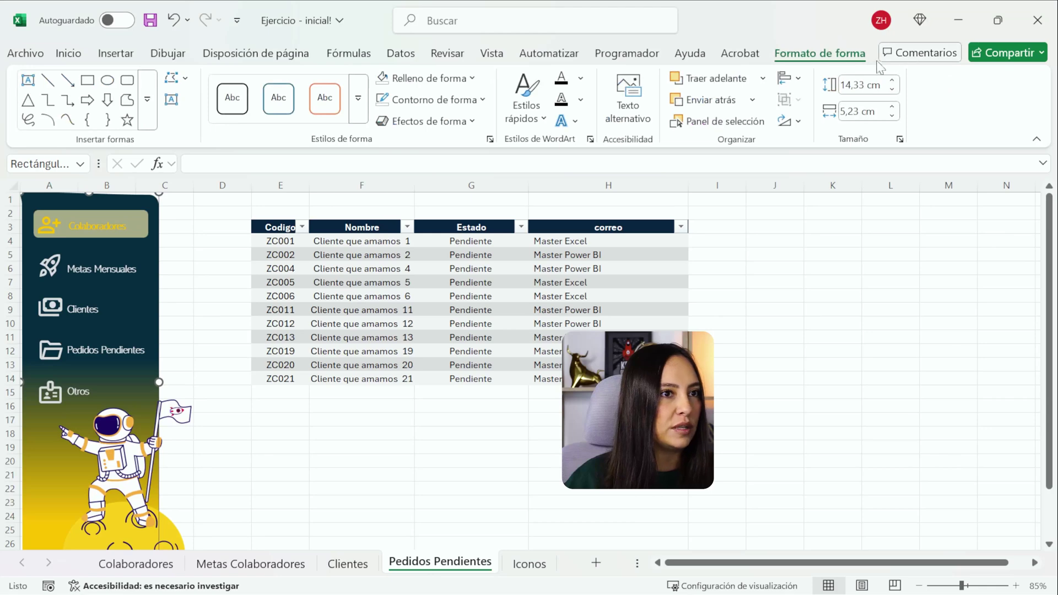
click(179, 78)
click(199, 127)
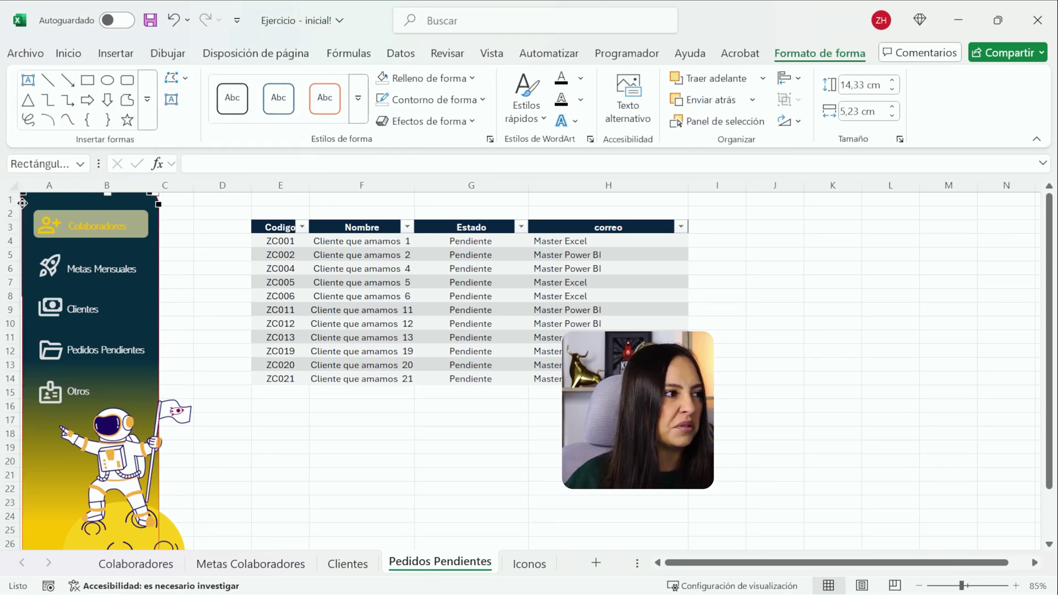
drag(22, 203, 20, 204)
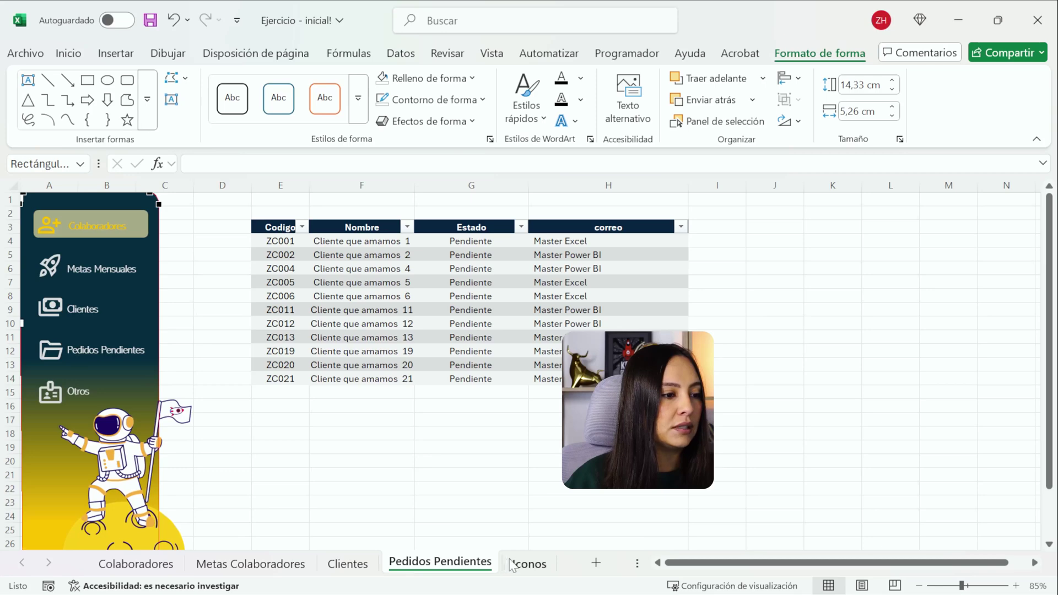
On the Iconos sheet, adjust the sidebar background's upper and lower corner points so it fits flush with the sheet's edges
click(529, 564)
click(158, 278)
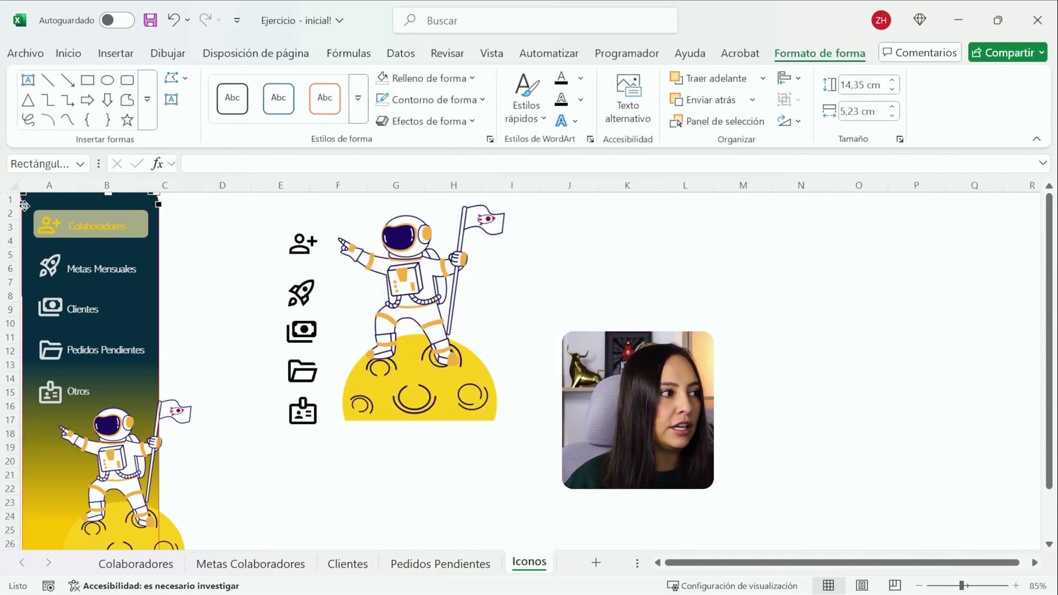
drag(24, 206, 21, 206)
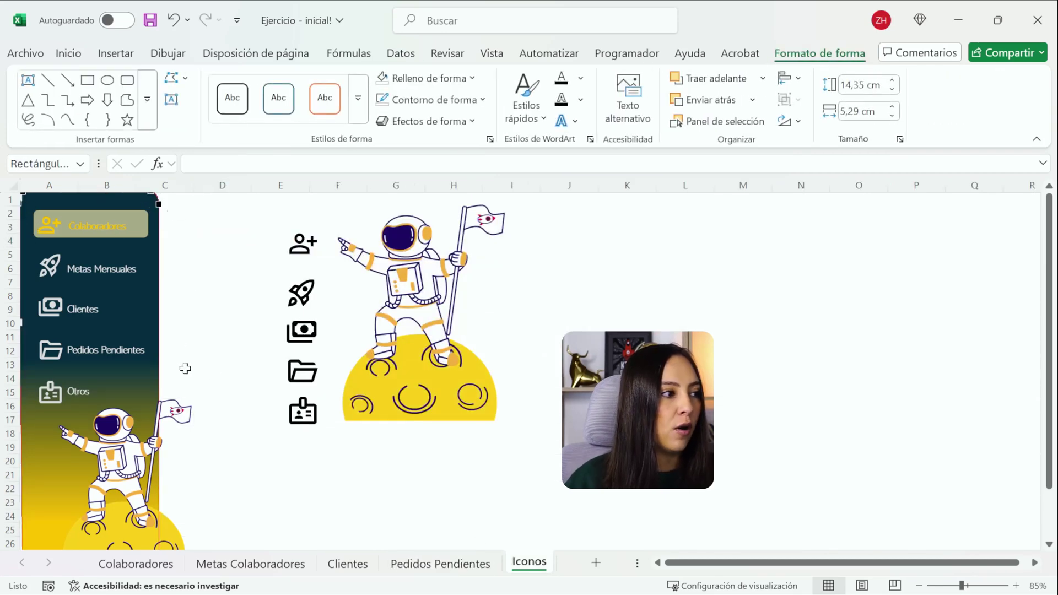
scroll(138, 447, down, 3)
drag(22, 443, 19, 443)
click(312, 434)
scroll(312, 434, up, 3)
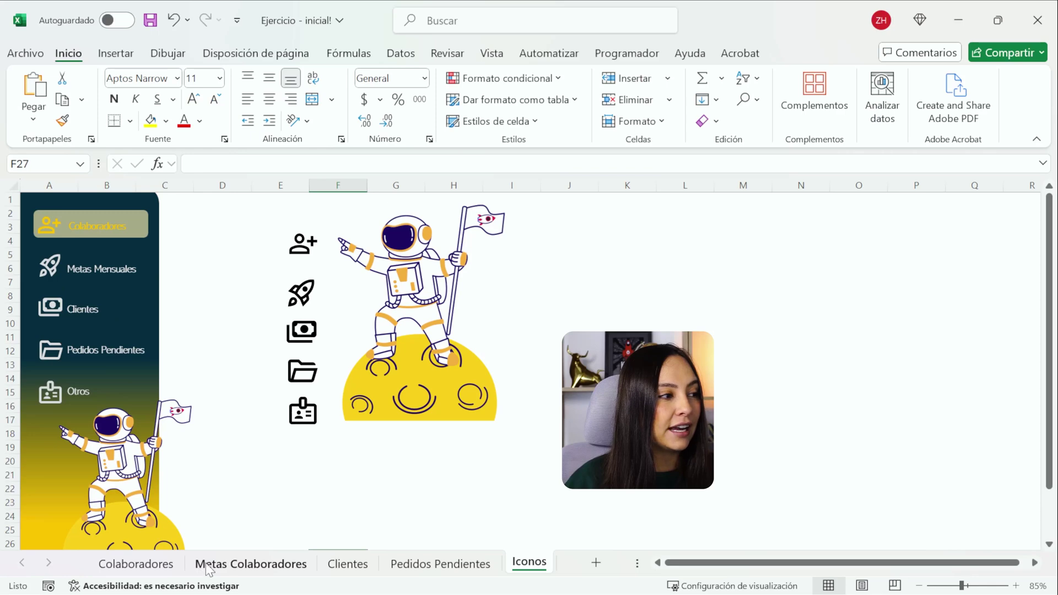
Return to the Metas Colaboradores sheet and hide its gridlines
click(251, 563)
scroll(419, 425, up, 4)
click(385, 390)
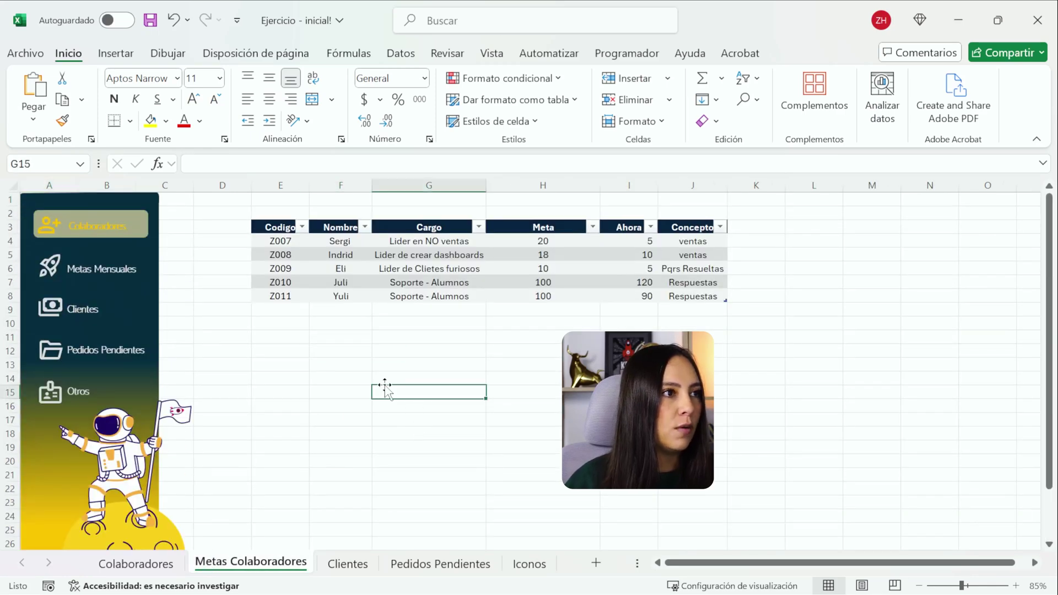
click(492, 53)
click(389, 99)
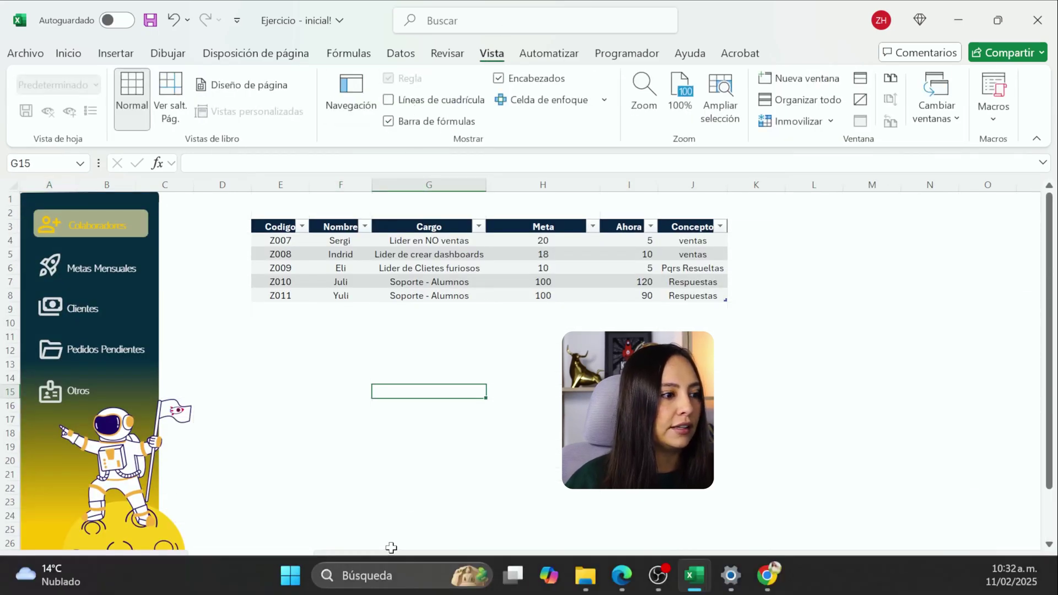
Hide the gridlines on the Clientes and Pedidos Pendientes sheets, and go on to the Iconos sheet
click(350, 563)
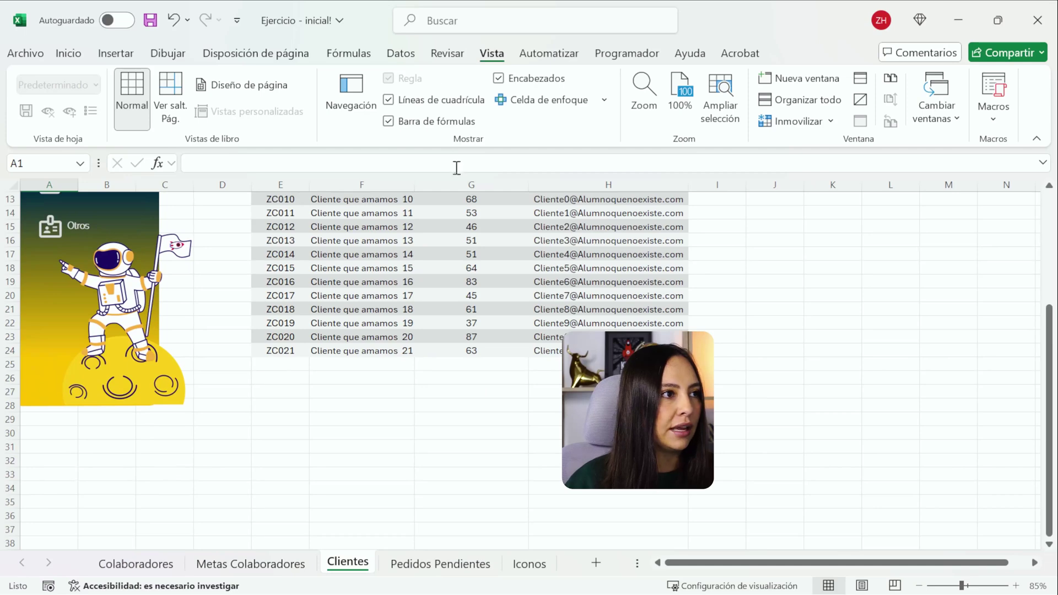
scroll(447, 180, up, 4)
click(448, 99)
click(855, 334)
click(471, 562)
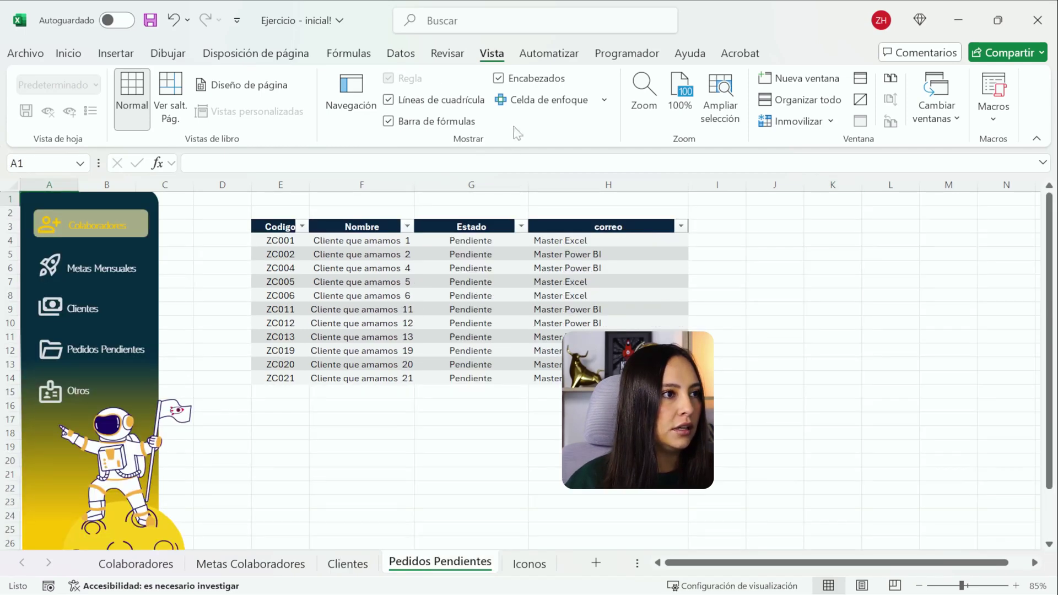
click(433, 108)
key(ctrl+Page_Down)
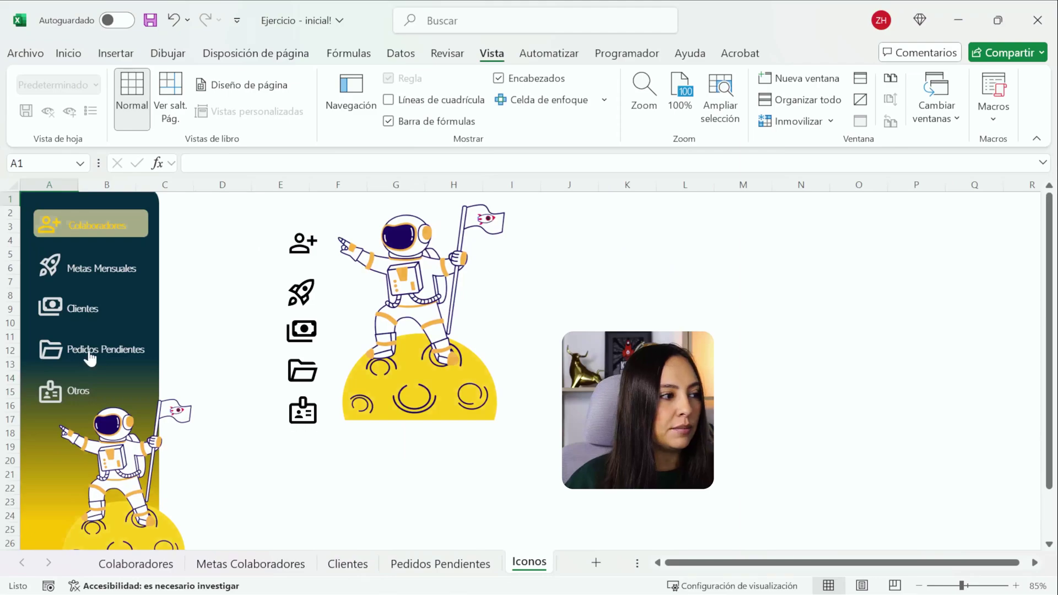
Test the sidebar links to Pedidos Pendientes, Clientes, Metas Mensuales and Colaboradores, and return to the Metas Colaboradores sheet
click(94, 353)
click(85, 311)
click(86, 269)
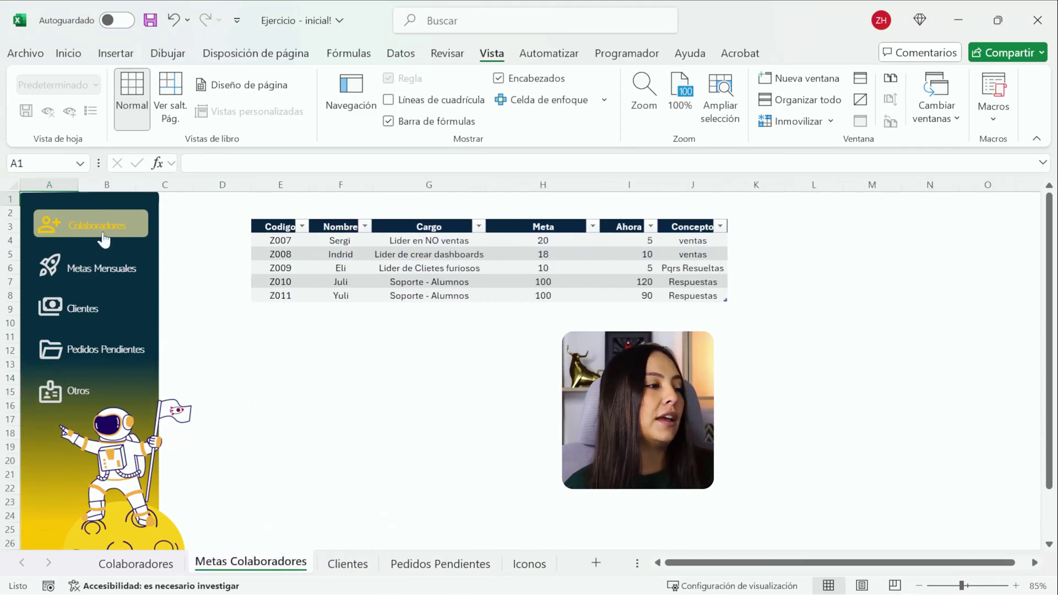
click(94, 246)
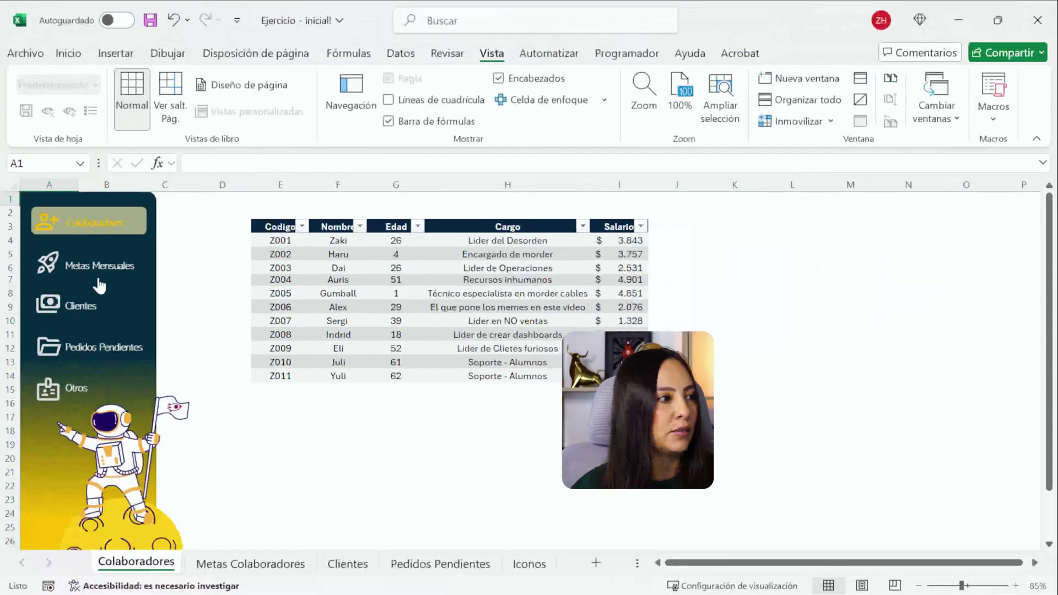
click(199, 320)
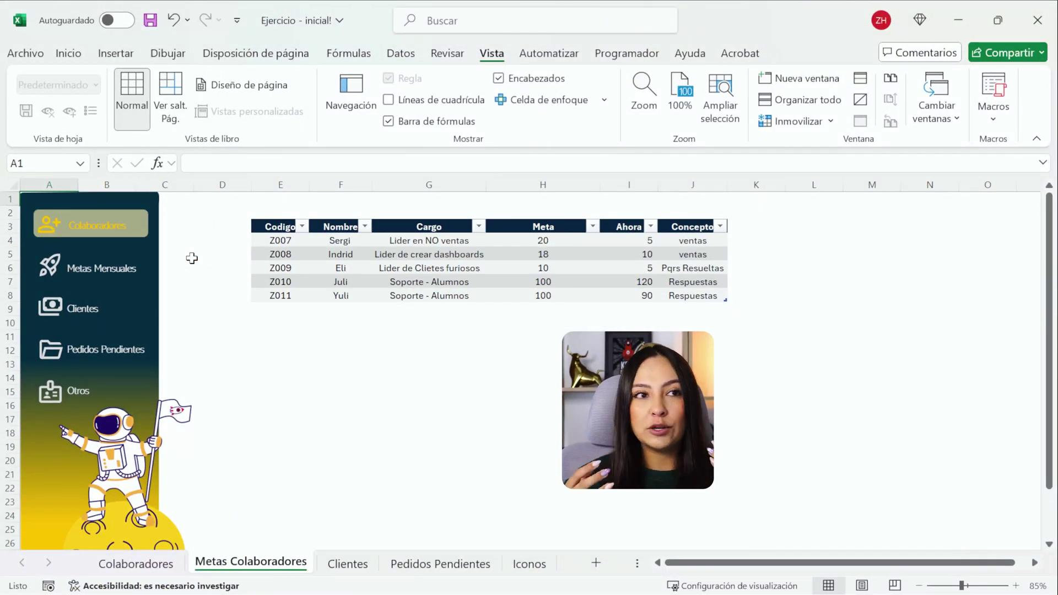
Move the sidebar's translucent highlight rectangle from the Colaboradores entry down onto the Metas Mensuales entry
click(127, 223)
drag(73, 214, 73, 258)
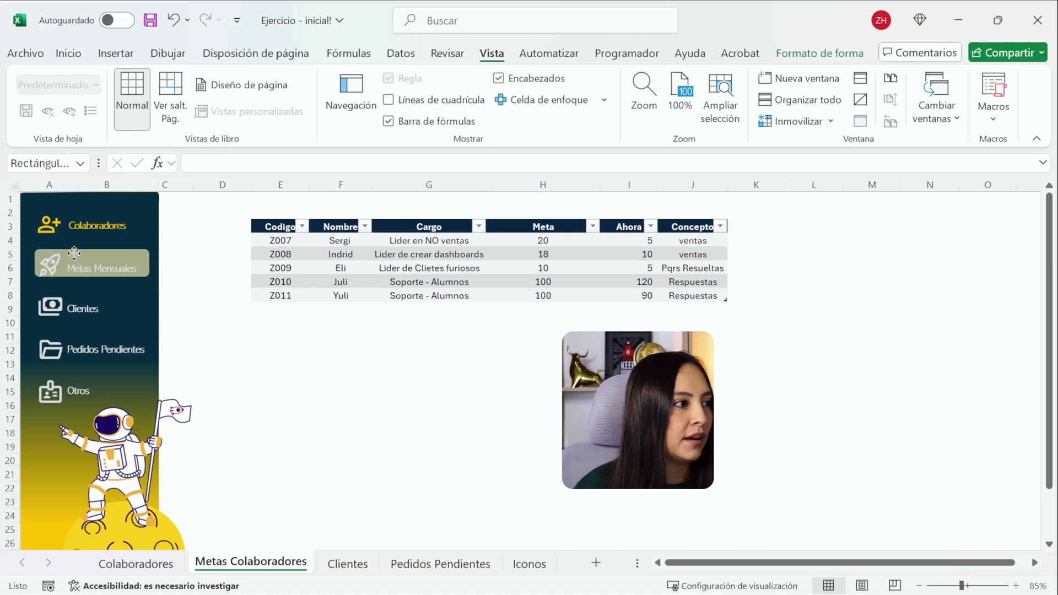
click(60, 215)
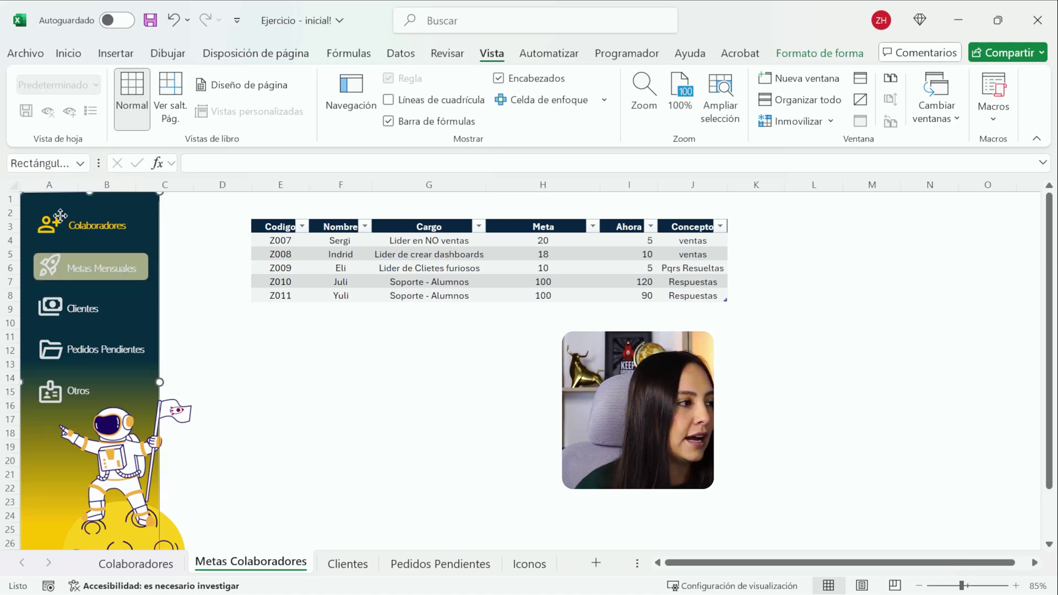
Change the fill of the Colaboradores icon in the sidebar to white, like the other inactive icons
click(61, 215)
click(68, 55)
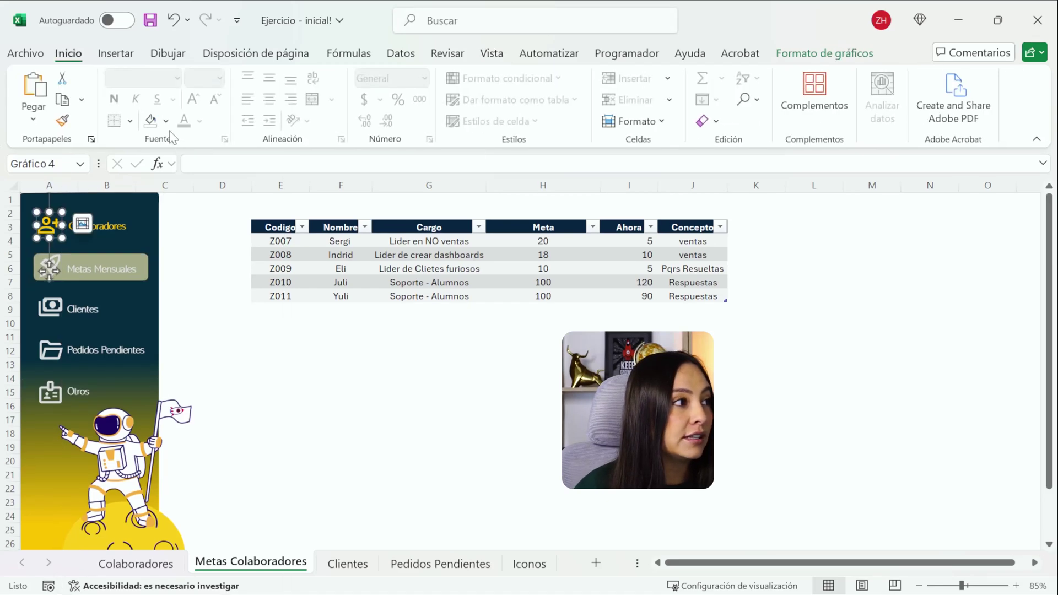
click(153, 122)
click(165, 122)
click(152, 296)
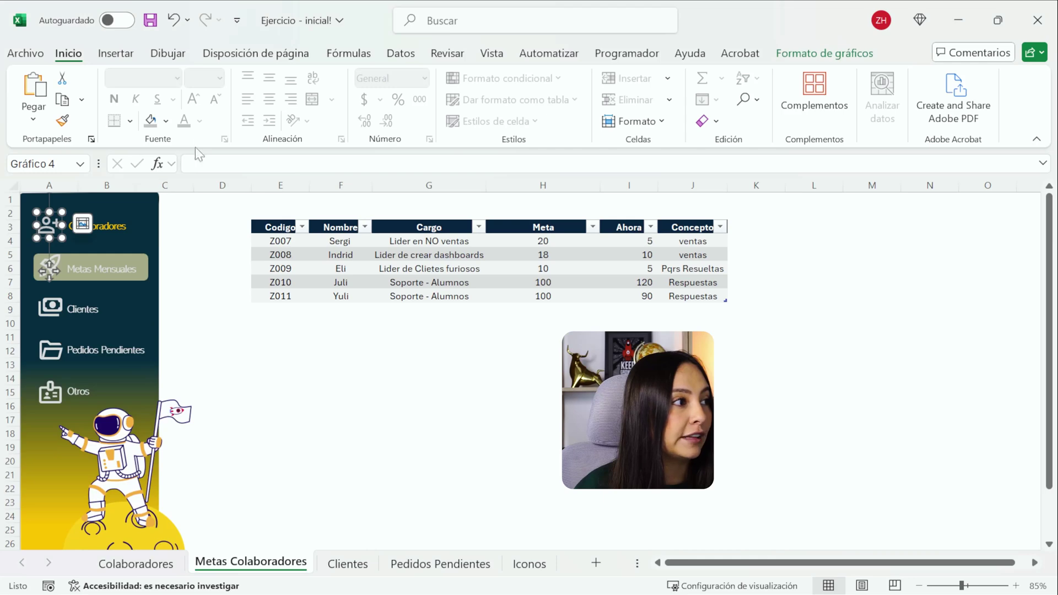
click(223, 283)
Set the font color of the Colaboradores sidebar label to white
right_click(126, 230)
click(99, 218)
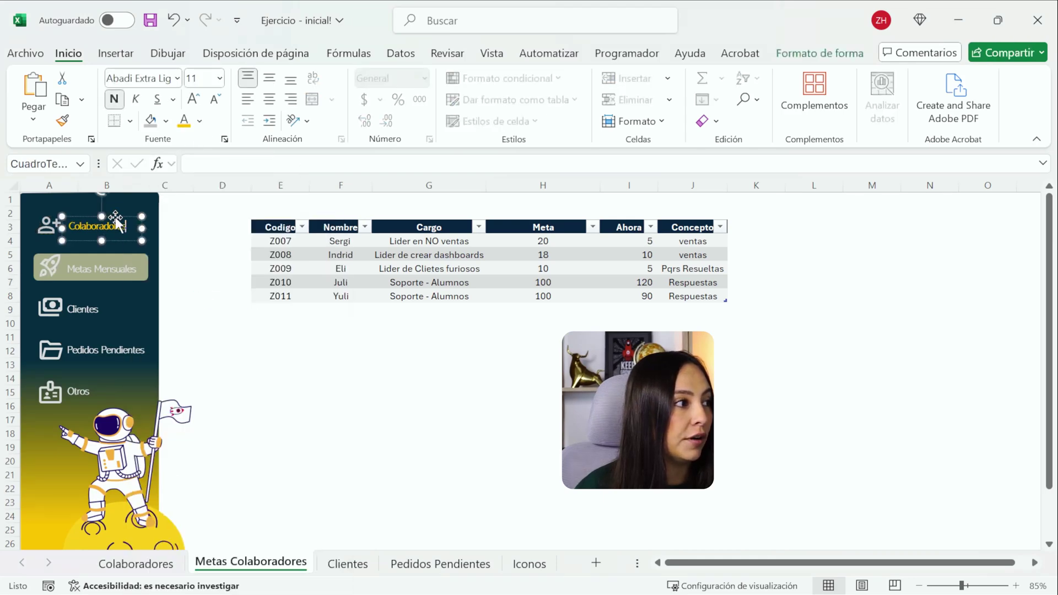
click(199, 122)
click(187, 277)
click(222, 296)
Fill the rocket icon of the Metas Mensuales entry with the yellow highlight color
right_click(51, 268)
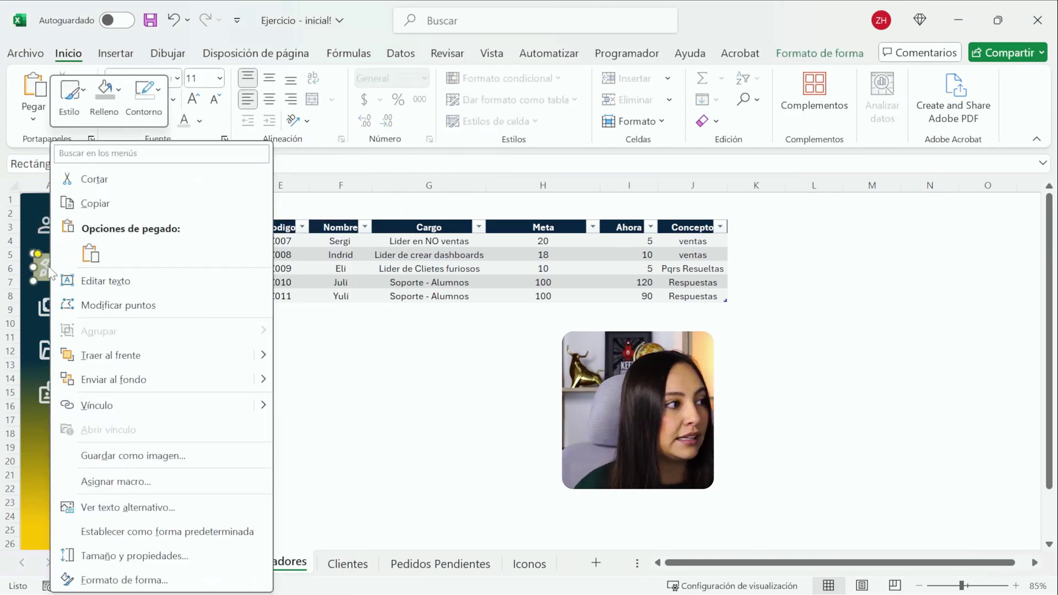
click(47, 266)
click(165, 121)
click(153, 448)
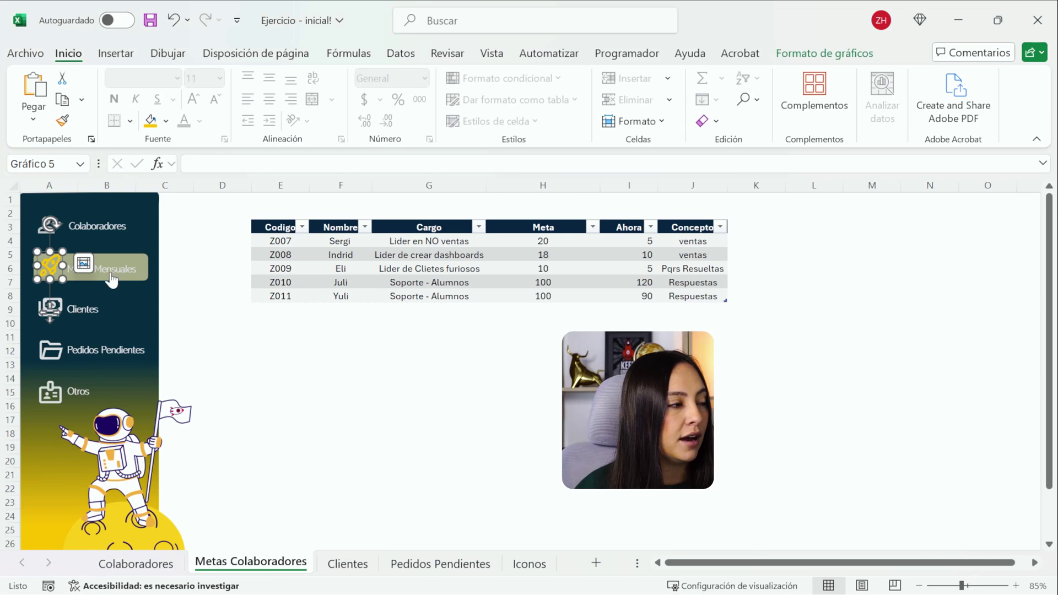
Set the font color of the Metas Mensuales sidebar label to the same yellow as its icon
right_click(100, 270)
click(85, 263)
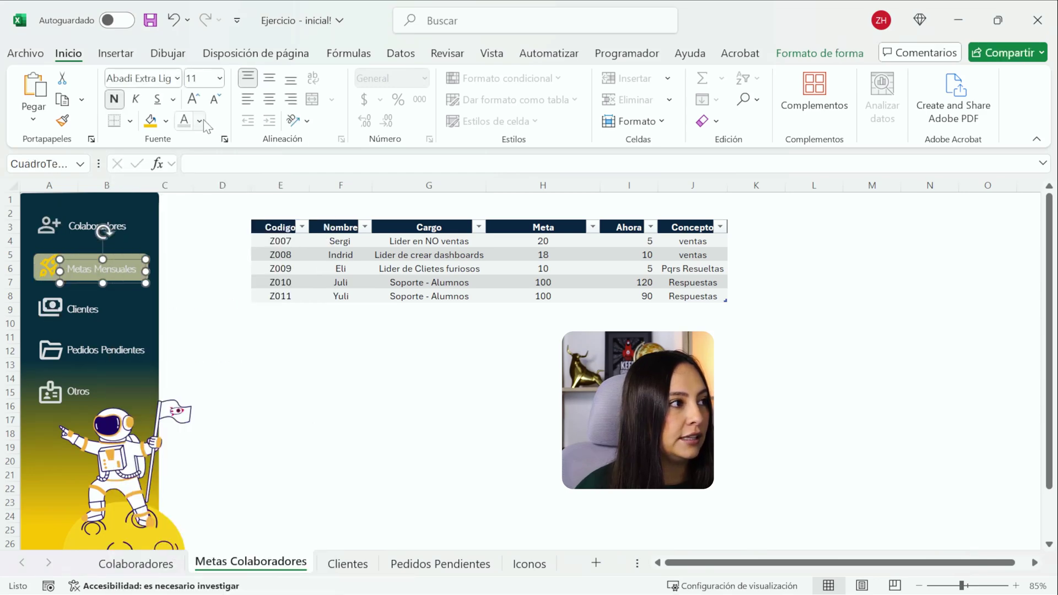
click(199, 120)
click(183, 451)
click(94, 267)
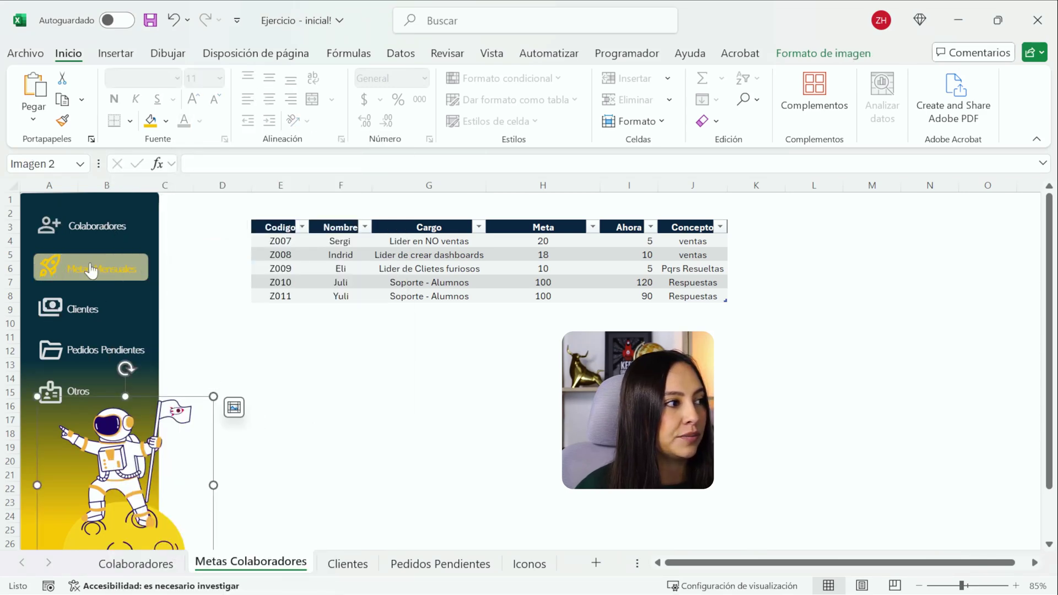
Test the sidebar links by switching back and forth between the Colaboradores and Metas Mensuales sheets
click(104, 226)
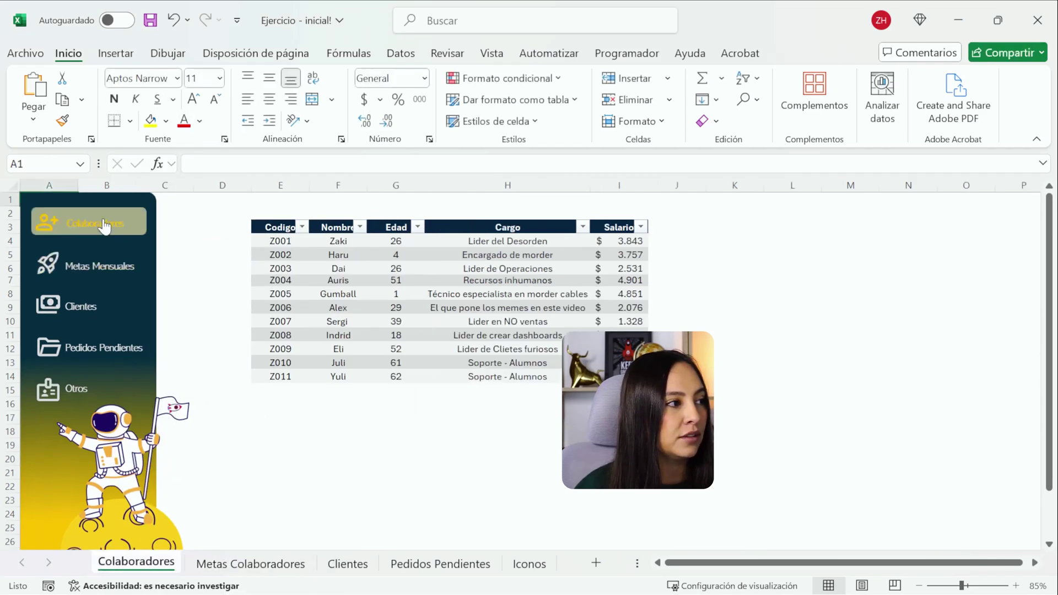
click(108, 280)
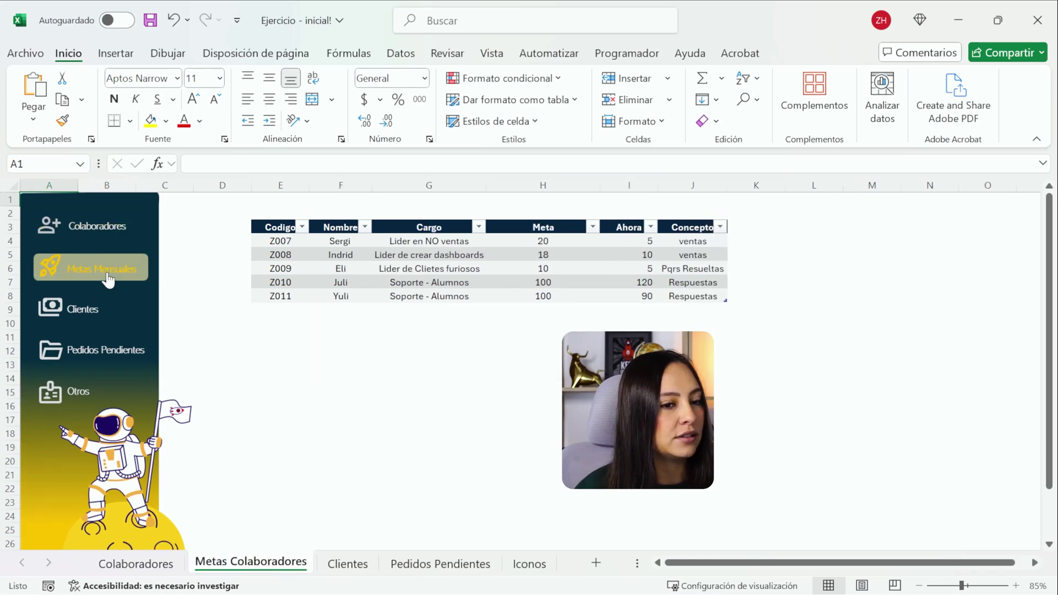
click(101, 223)
click(126, 276)
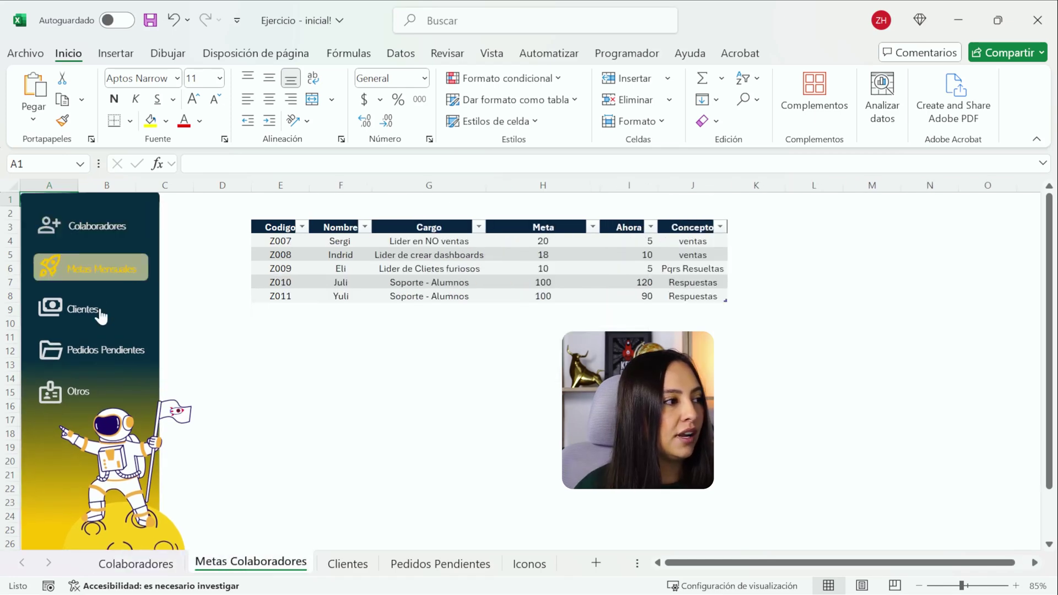
Place a copy of the translucent highlight rectangle over the Clientes entry in the Clientes sheet's sidebar
click(100, 314)
click(120, 211)
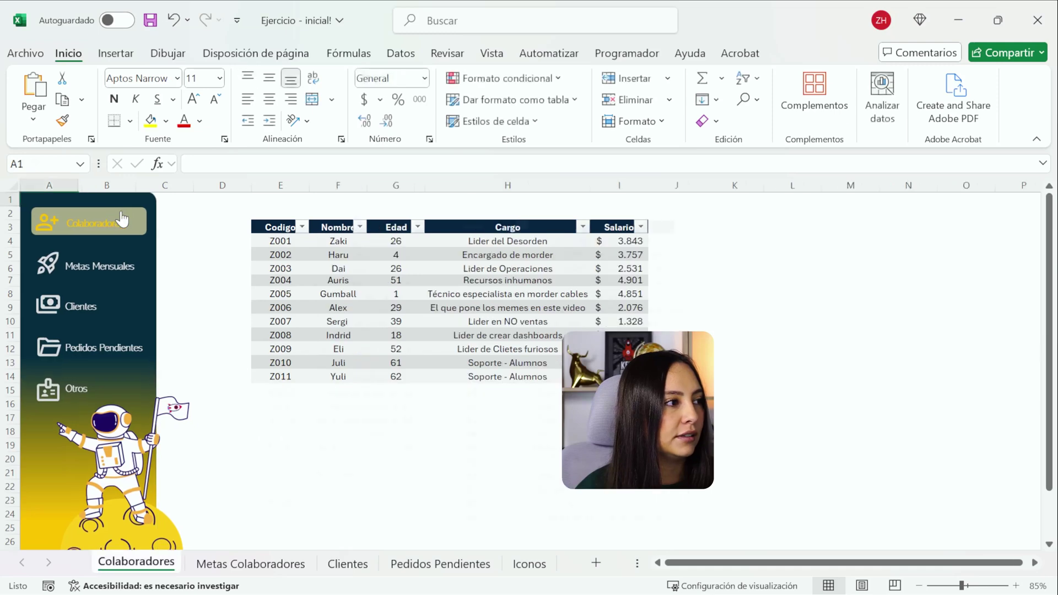
drag(76, 274, 70, 291)
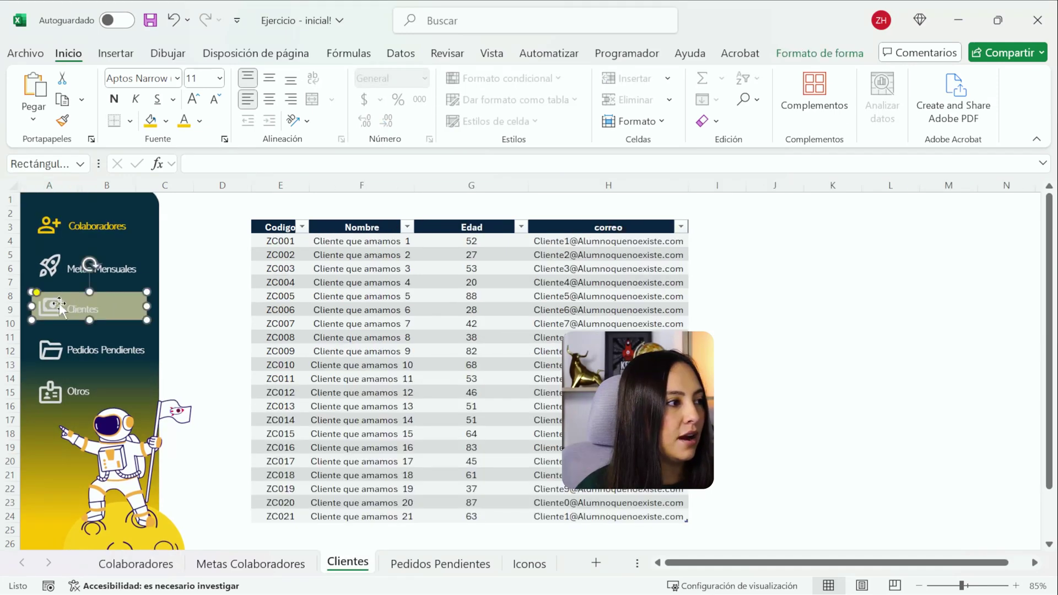
Color the Clientes entry's icon and label in the highlight yellow on the Clientes sheet
click(58, 304)
click(150, 121)
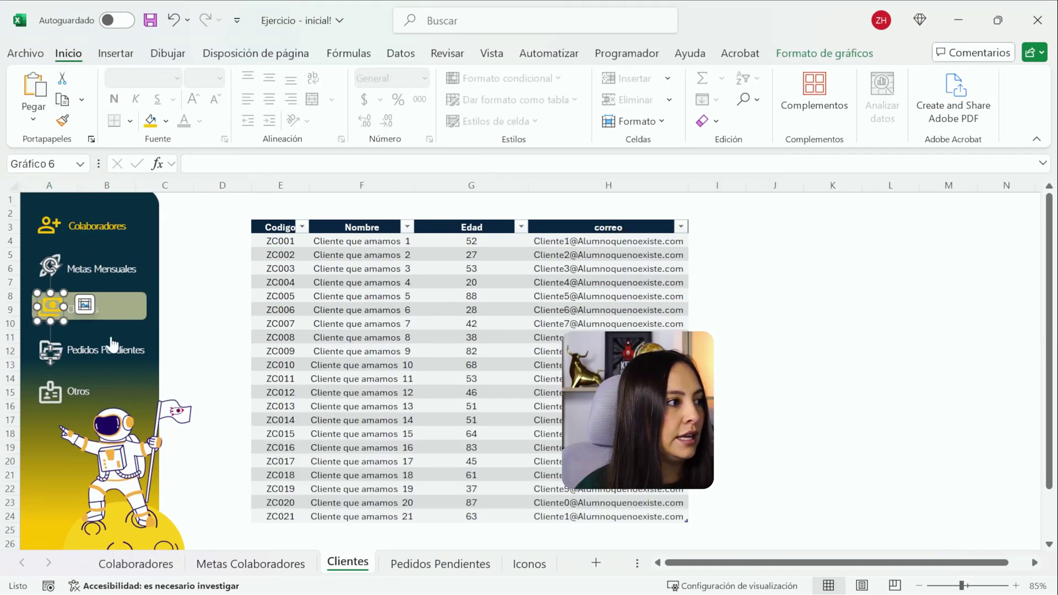
click(77, 306)
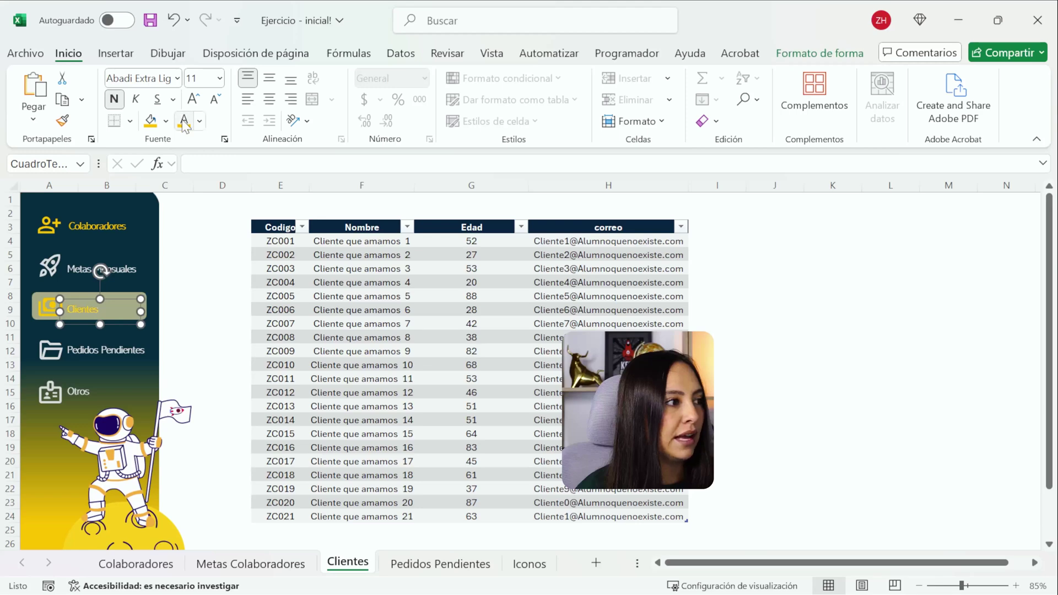
click(198, 266)
Change the fill of the Colaboradores icon on the Clientes sheet to white
right_click(48, 226)
key(Escape)
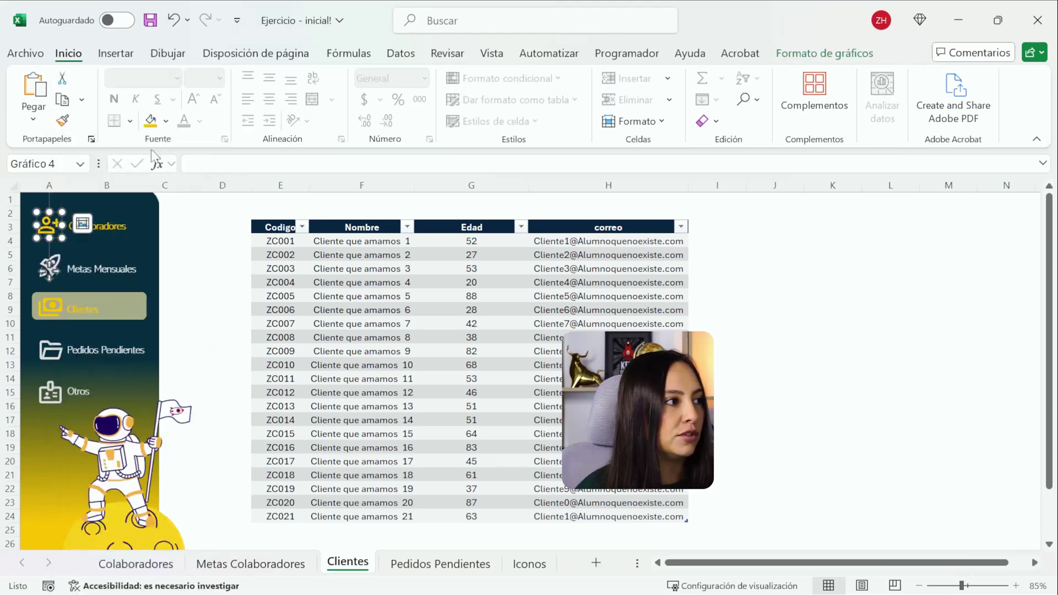
click(165, 122)
click(151, 311)
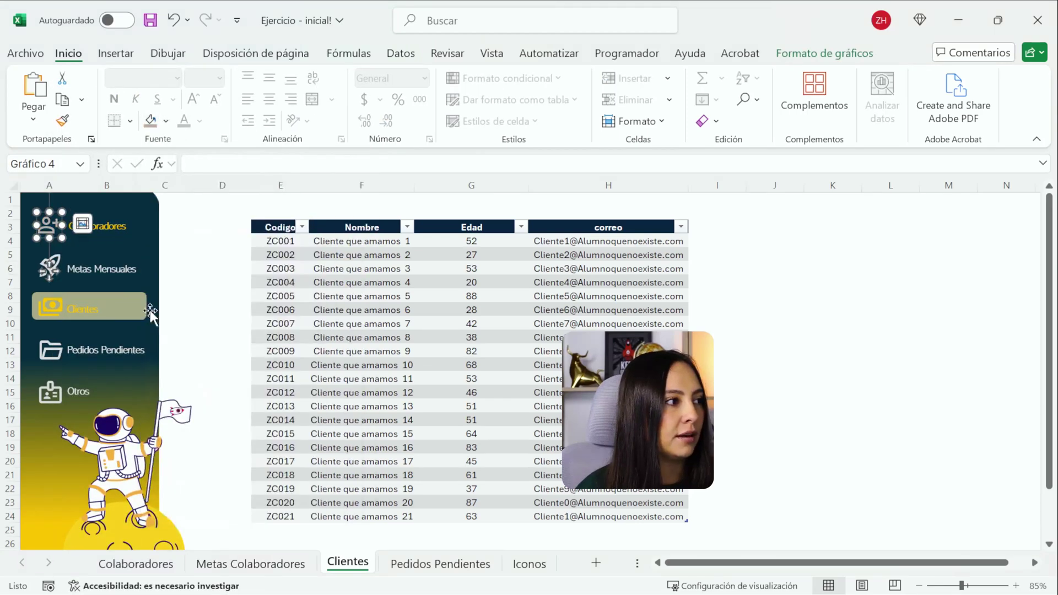
Set the font color of the Colaboradores label in the Clientes sheet's sidebar to white
click(100, 226)
click(83, 314)
right_click(94, 226)
key(Escape)
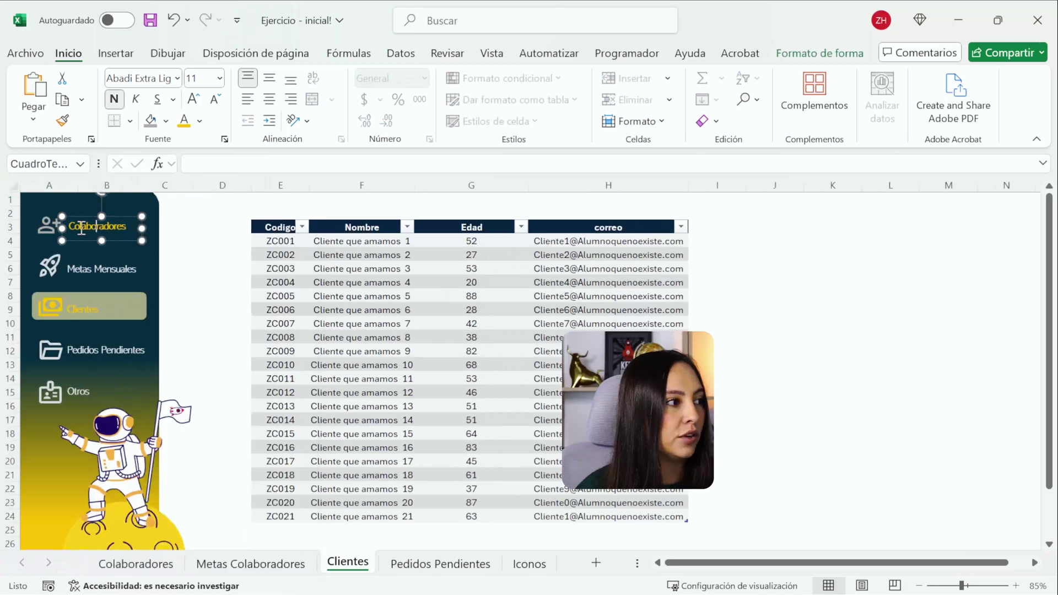
click(200, 120)
click(188, 227)
click(48, 240)
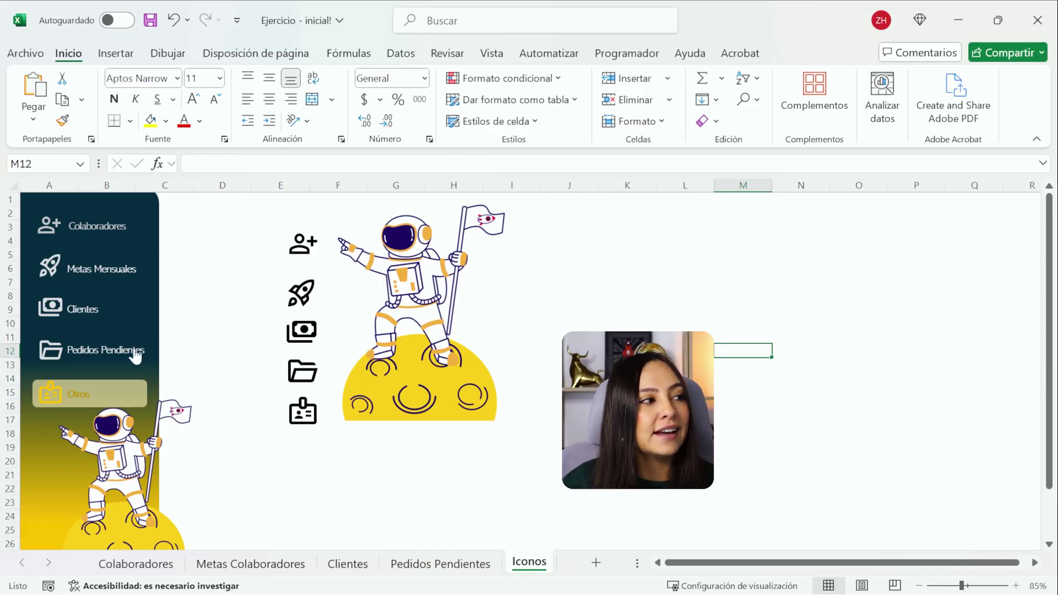
Check each sheet's highlighted entry by following the sidebar links through Pedidos Pendientes, Clientes, Metas Mensuales, Colaboradores and Otros
click(135, 356)
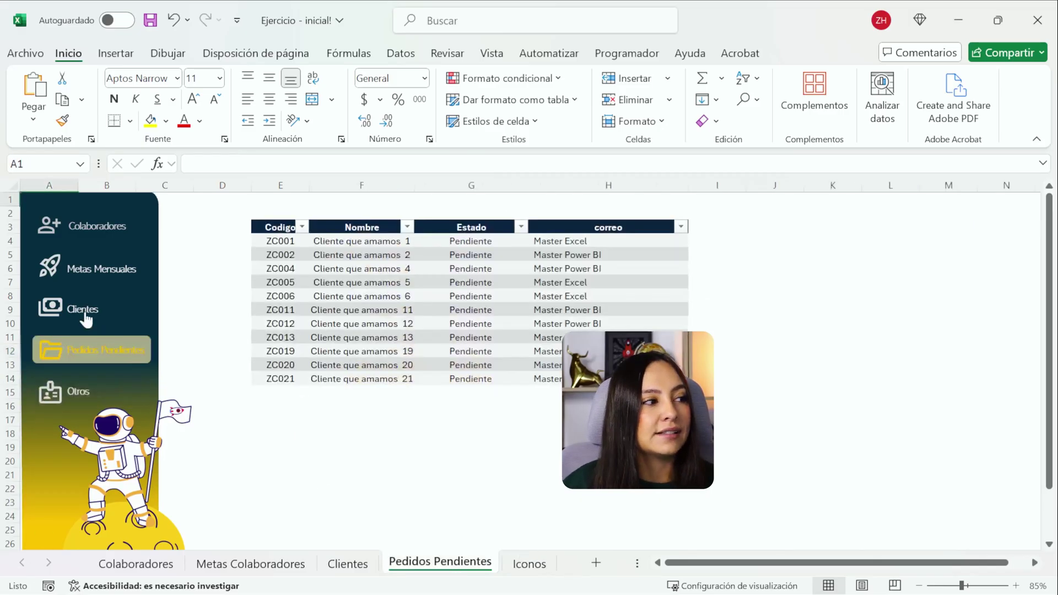
click(82, 313)
click(83, 279)
click(108, 317)
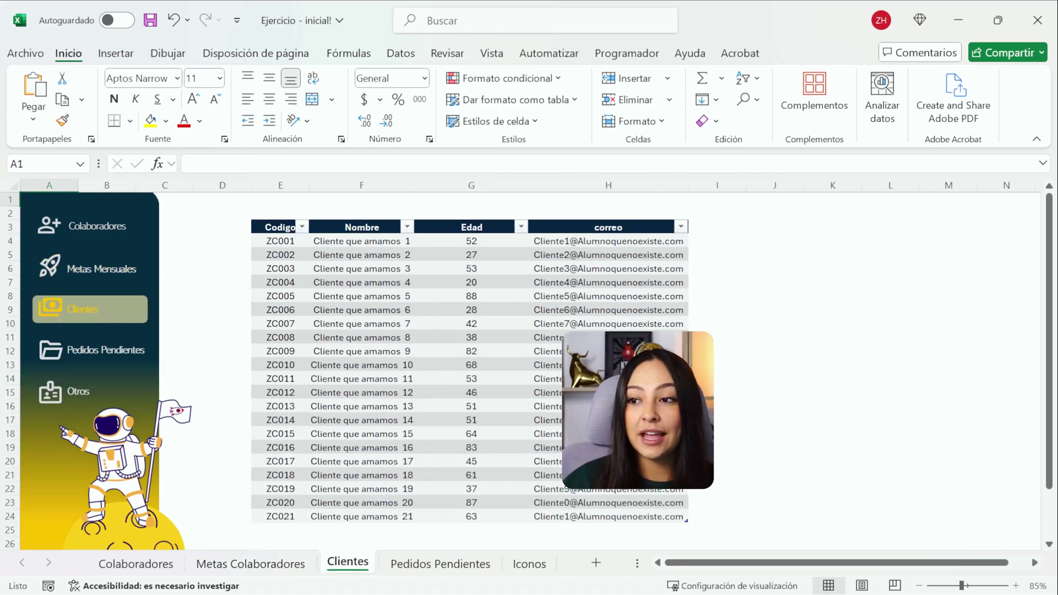
click(99, 270)
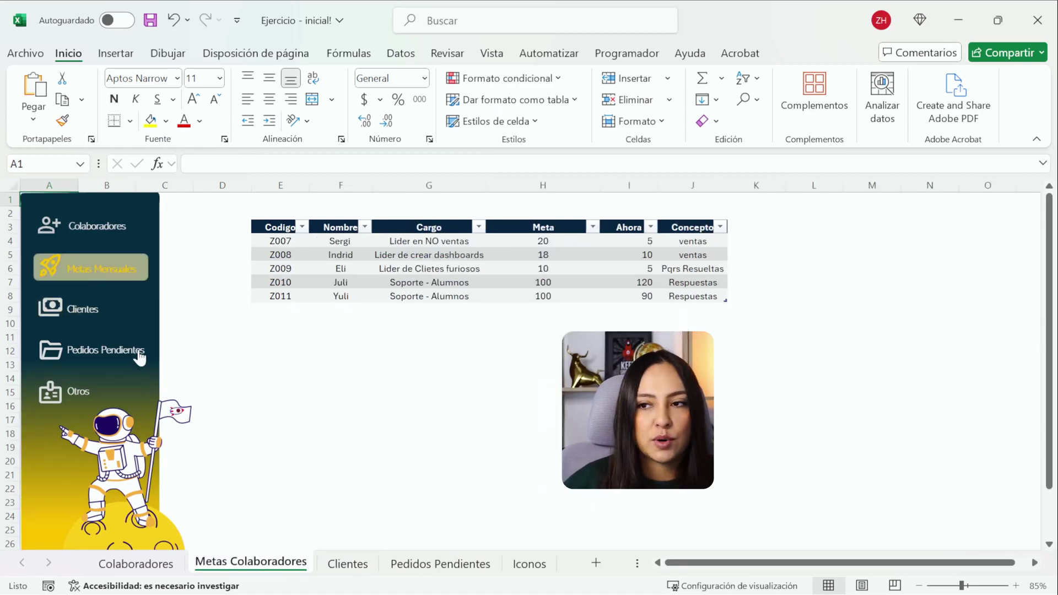
click(109, 307)
click(106, 352)
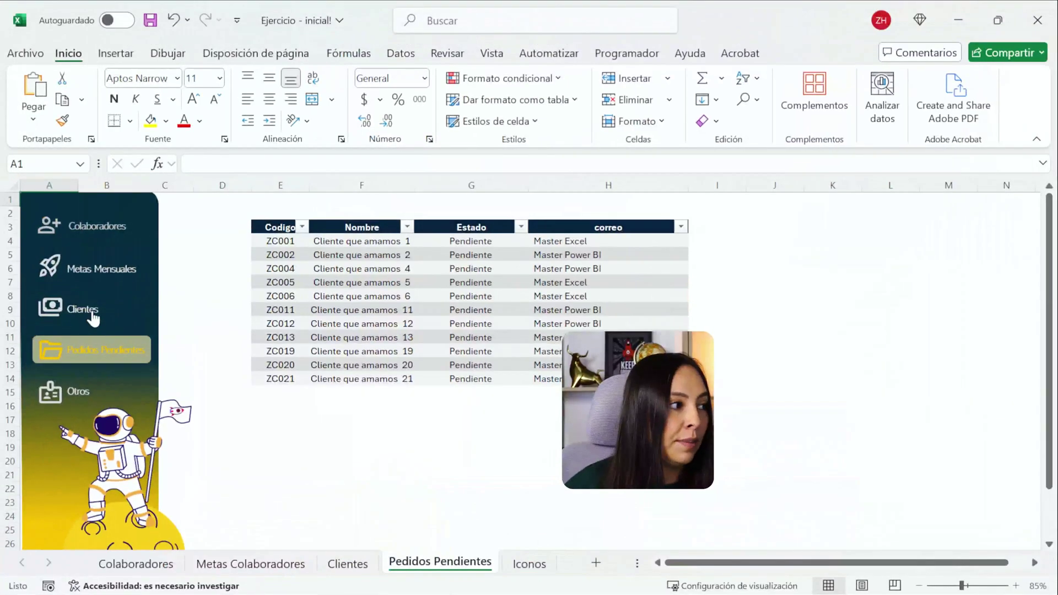
click(94, 315)
click(89, 286)
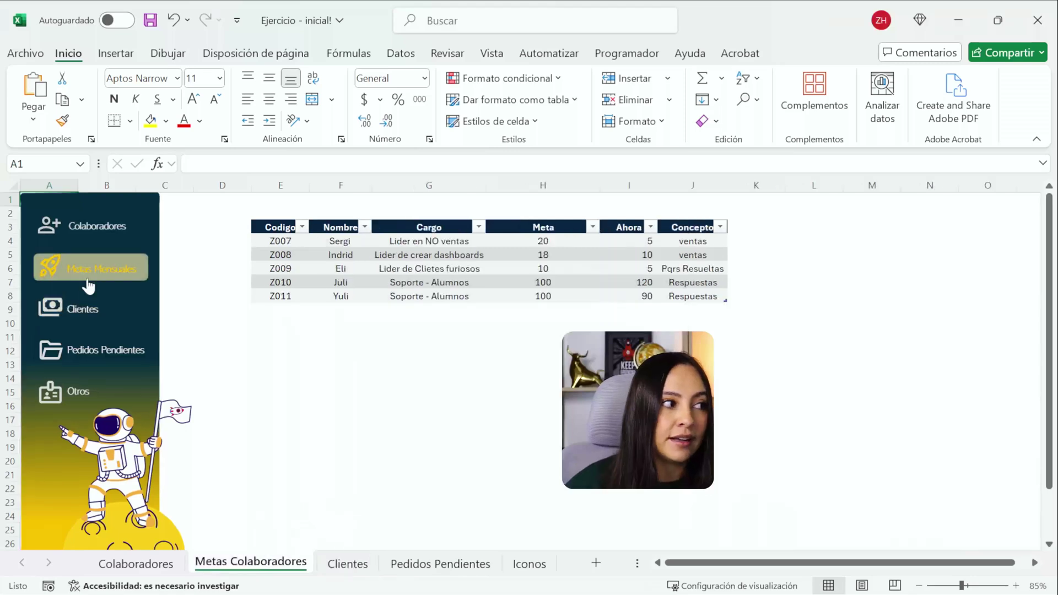
click(97, 239)
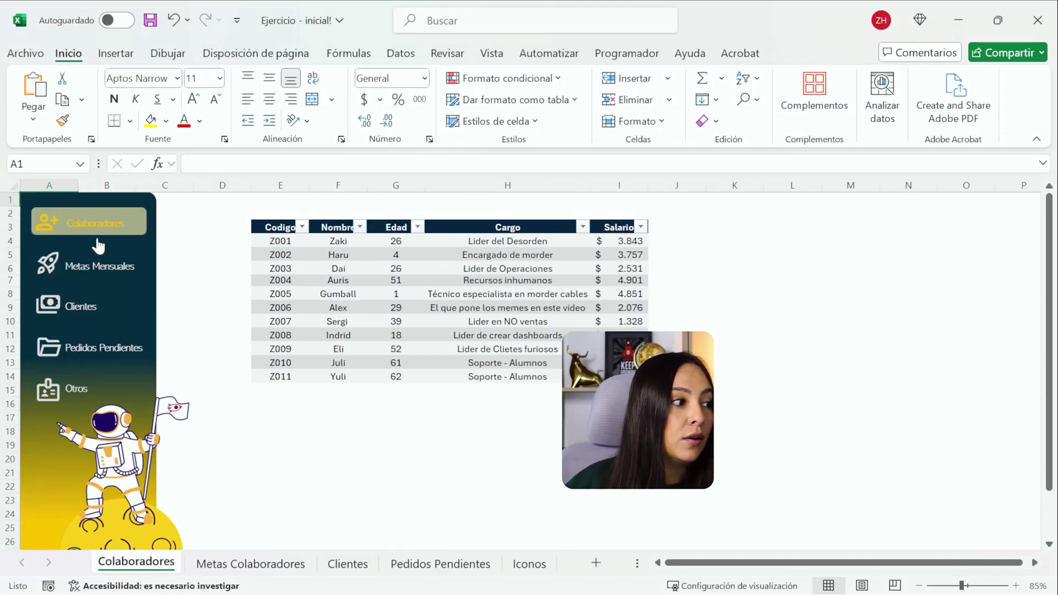
click(97, 307)
click(118, 349)
click(86, 393)
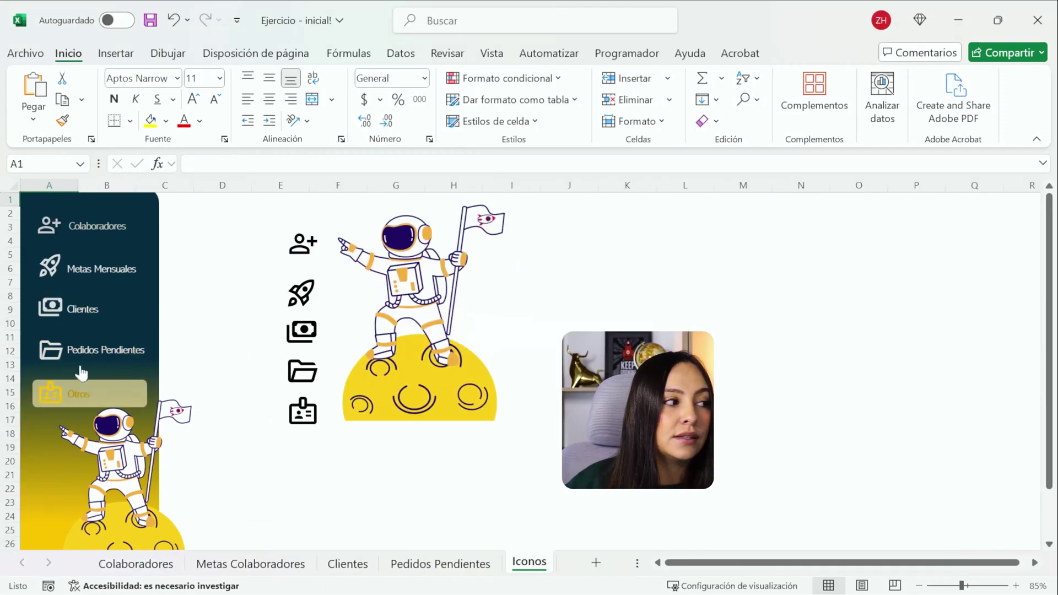
click(81, 342)
click(81, 308)
click(103, 271)
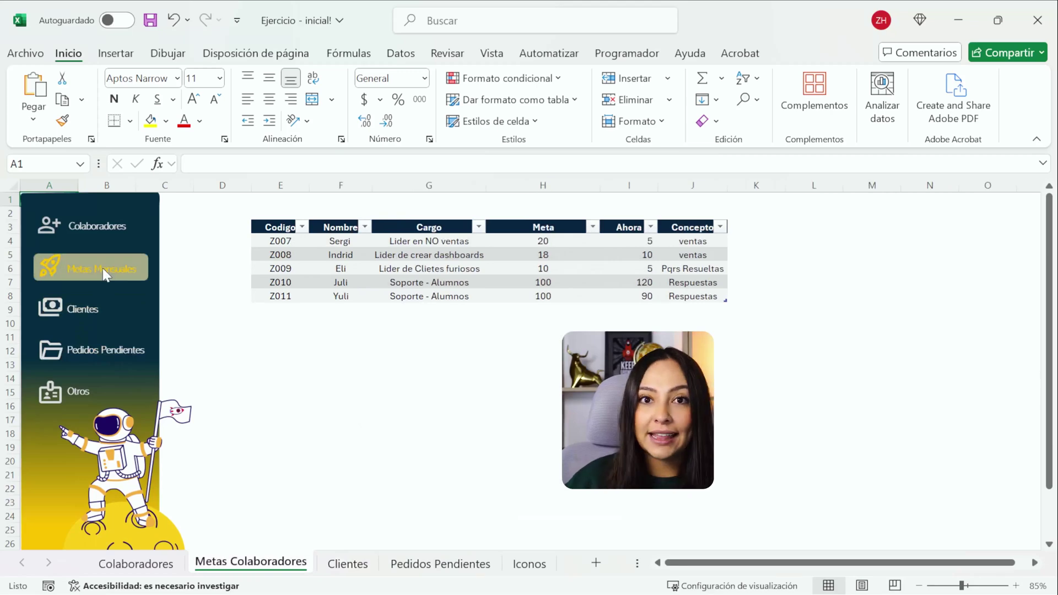
Collapse the ribbon and enlarge the Metas Colaboradores sheet to 100% zoom
click(1037, 138)
ctrl+scroll(466, 437, up, 1)
click(466, 437)
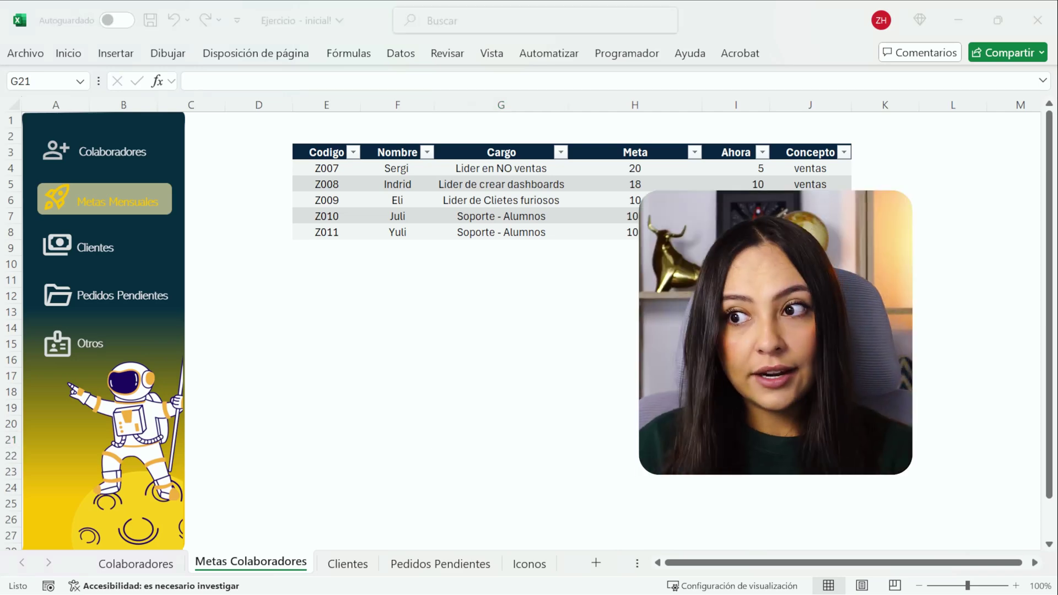
Follow every sidebar link again with the ribbon collapsed to review the finished navigation across all sheets
click(100, 151)
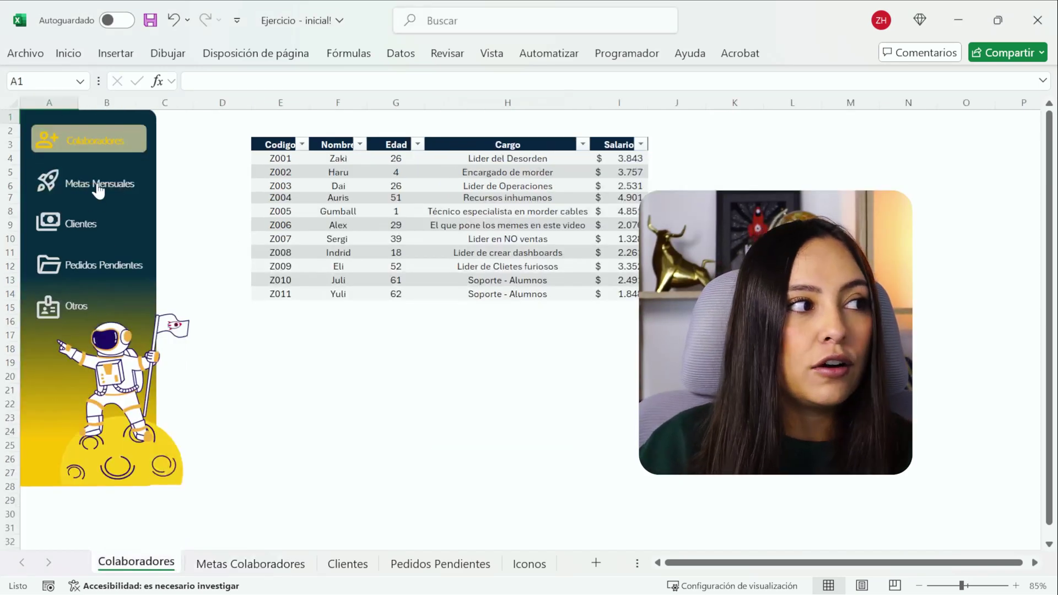
click(80, 223)
click(99, 198)
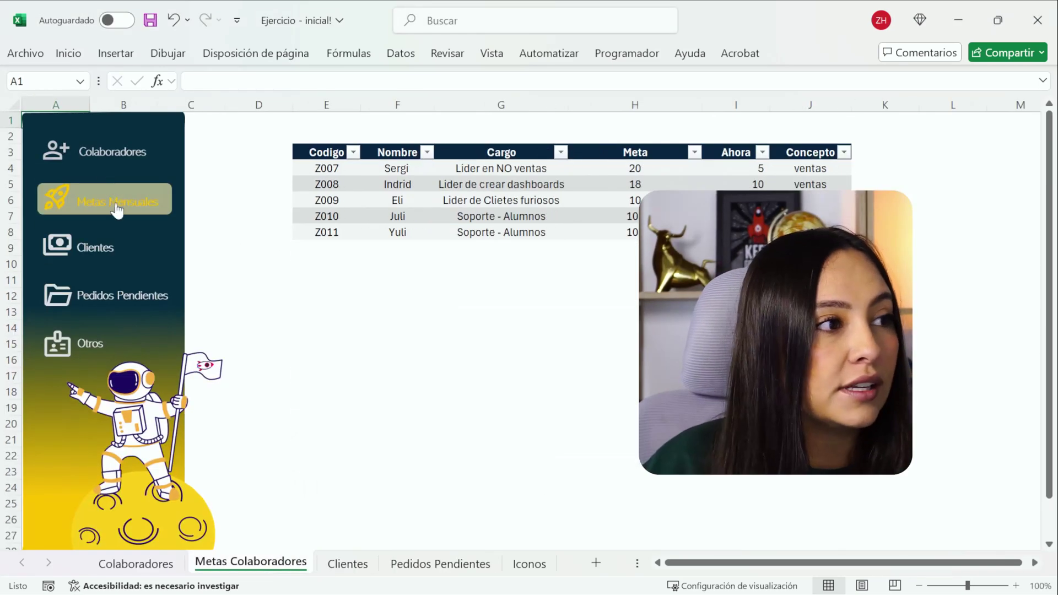
click(103, 150)
click(99, 196)
click(92, 251)
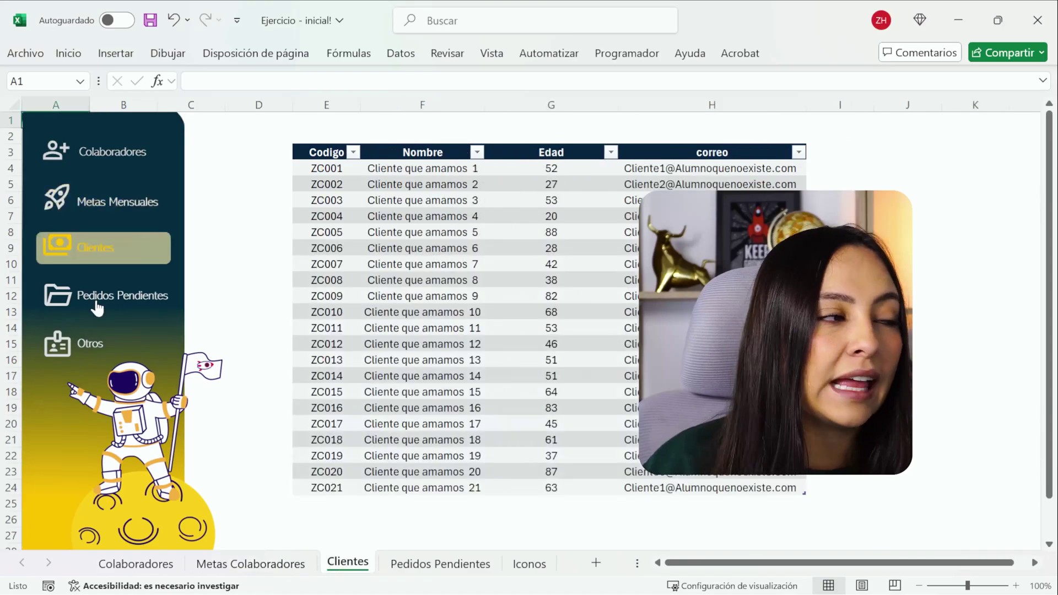
click(97, 301)
click(85, 344)
click(90, 303)
click(94, 248)
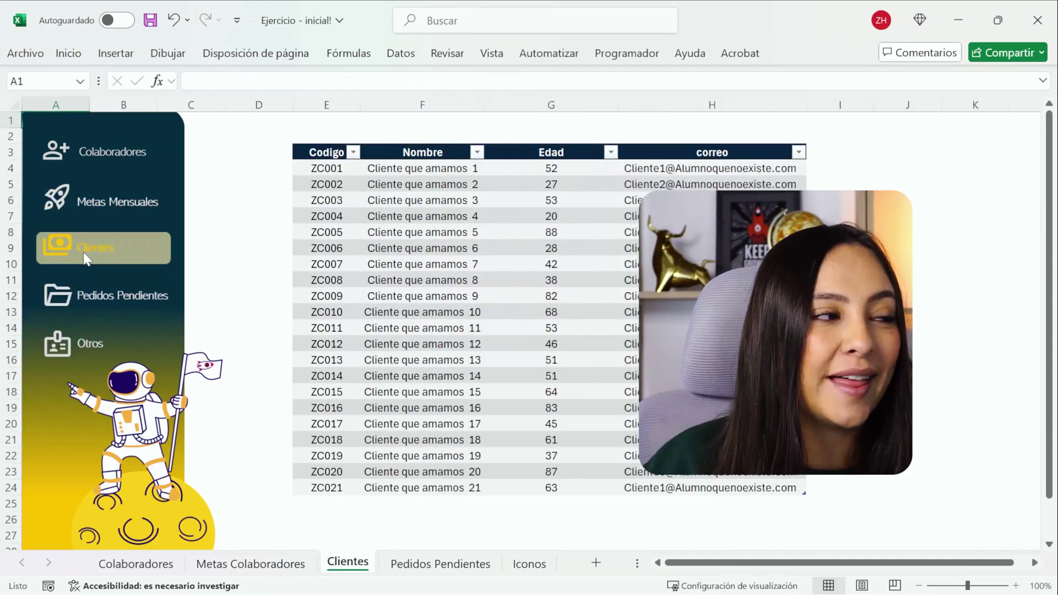
click(98, 198)
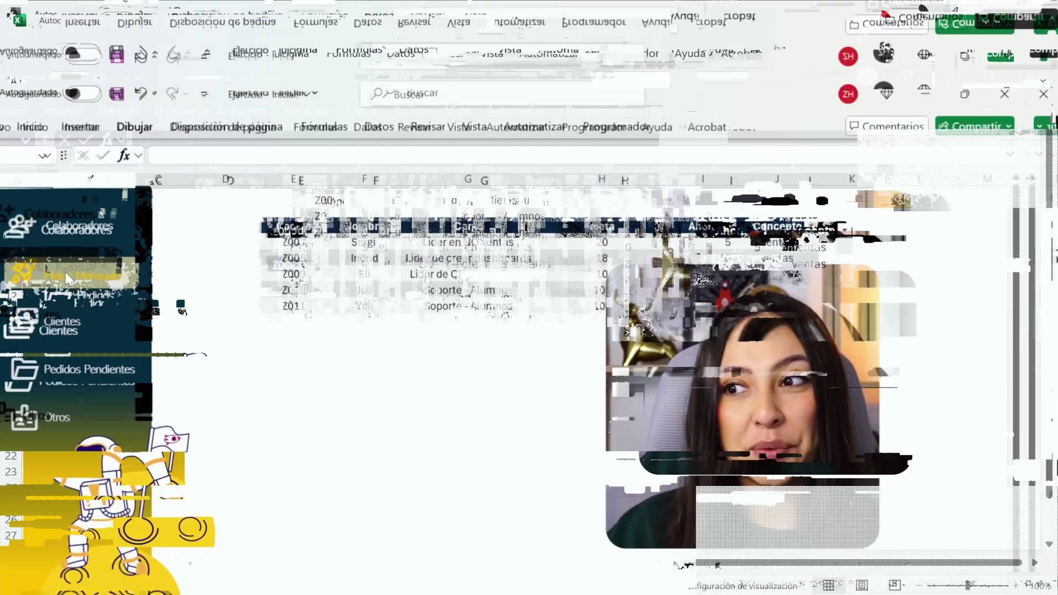